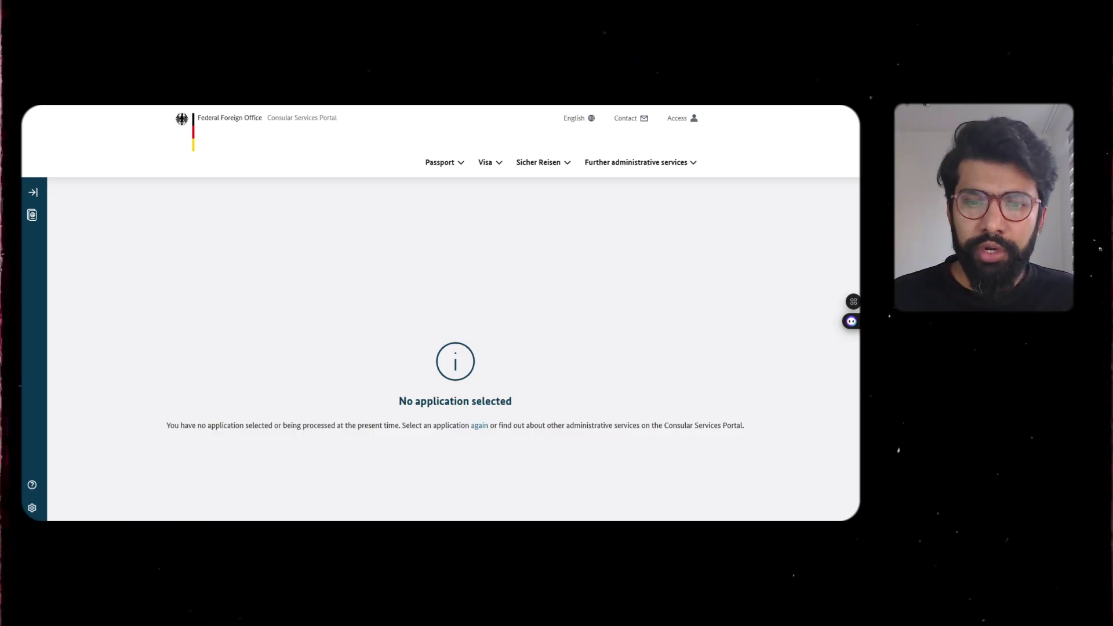
- Open the visa information page on vocational training and advanced training
click(480, 427)
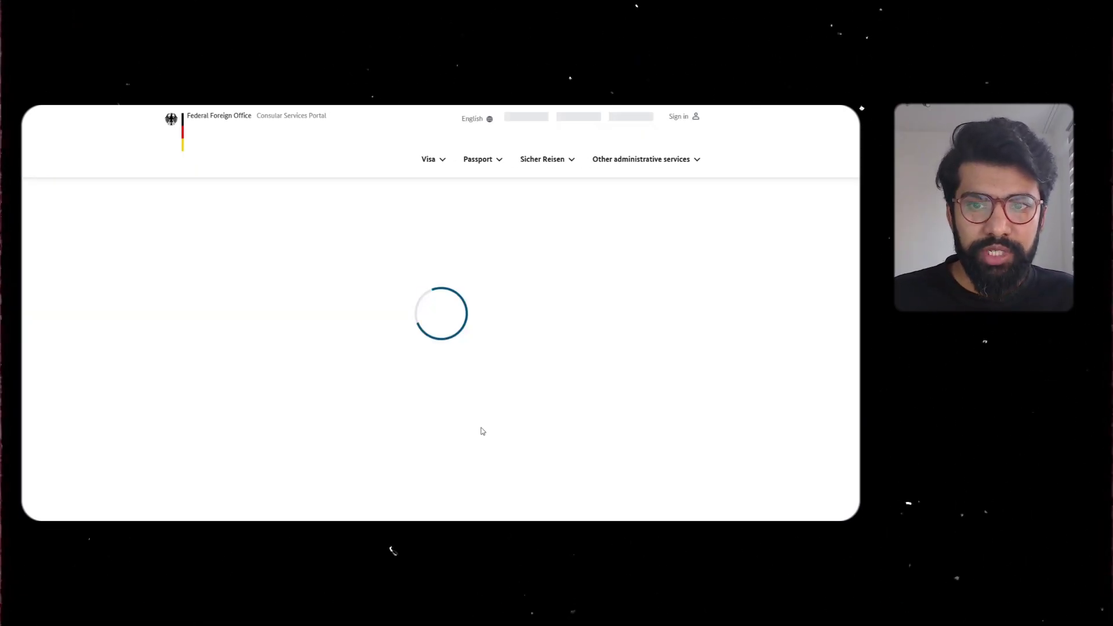
click(482, 158)
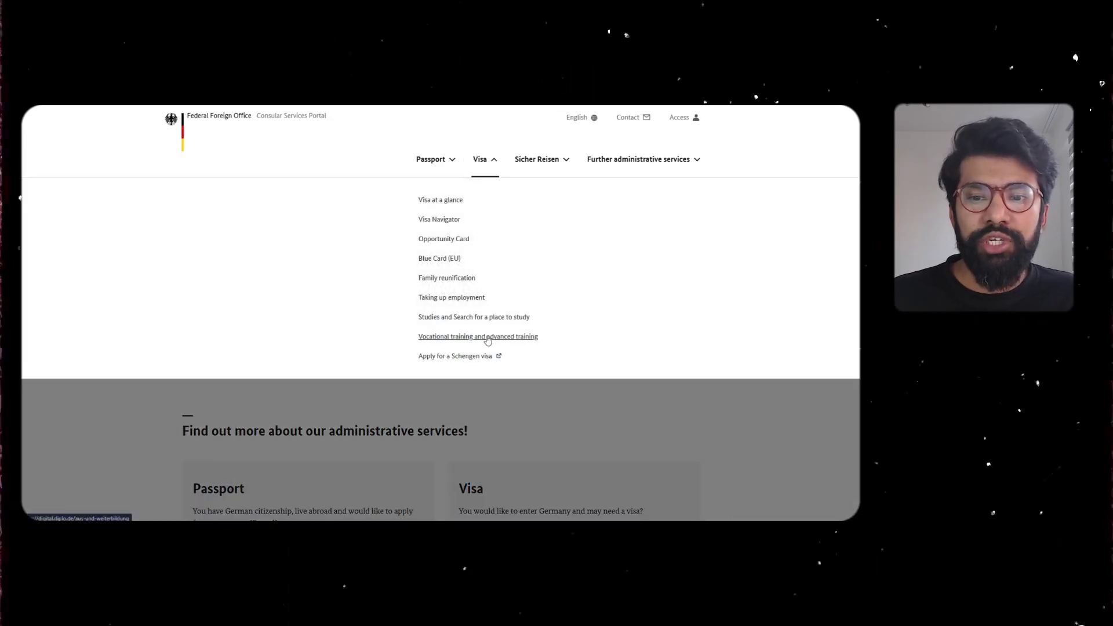
click(492, 339)
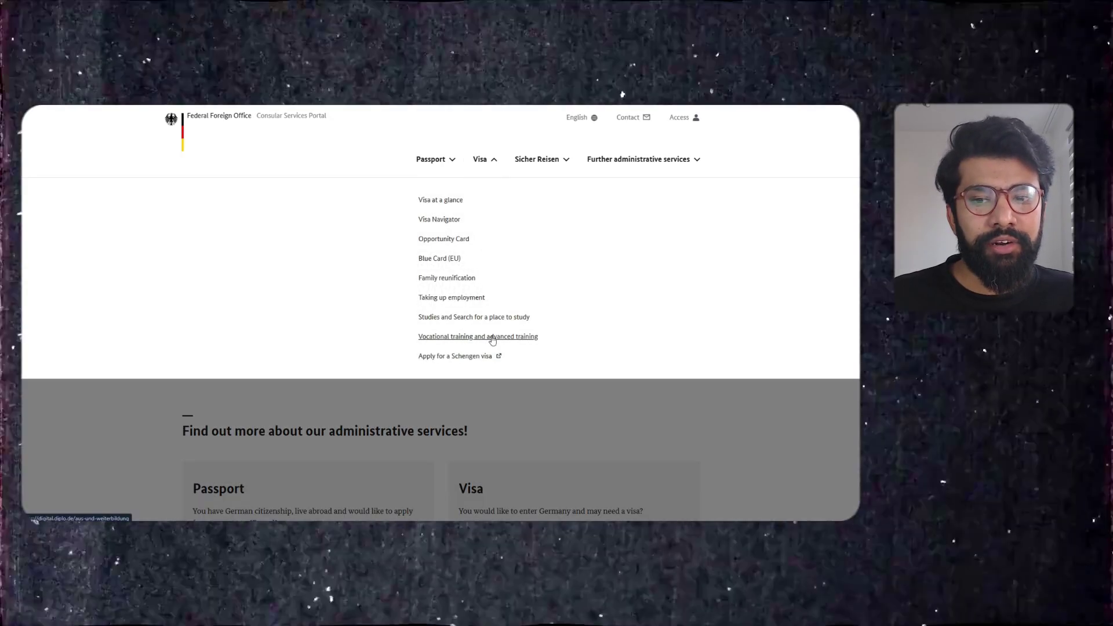
- For the vocational training visa, set the country of residence to Pakistan and choose Islamabad as the responsible German mission
scroll(466, 315, down, 5)
scroll(467, 315, down, 12)
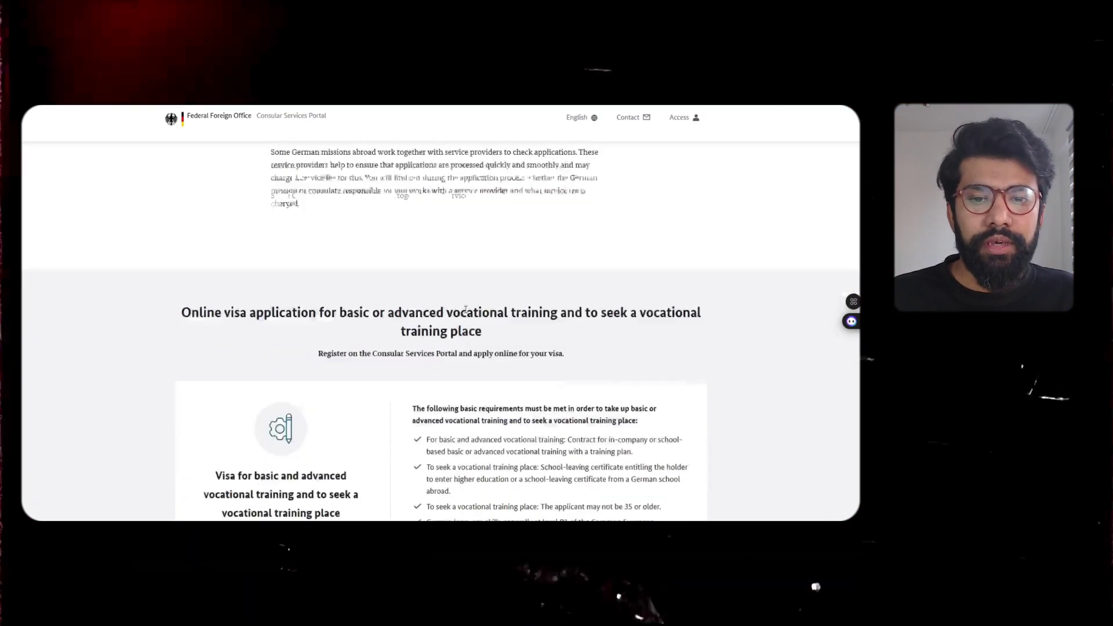
click(463, 342)
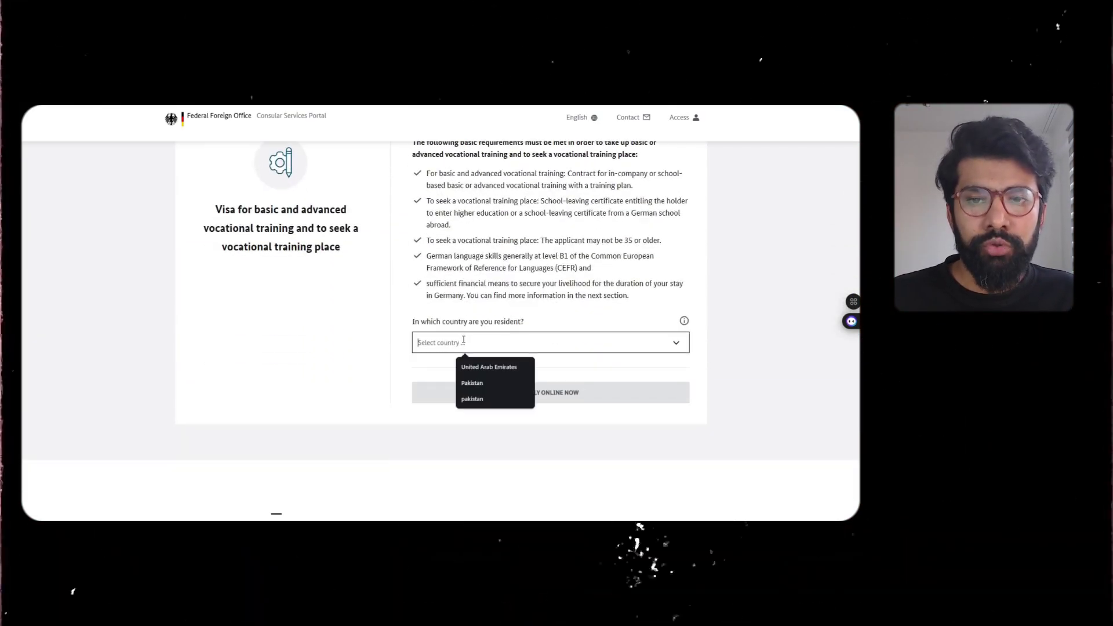
text(pakistan)
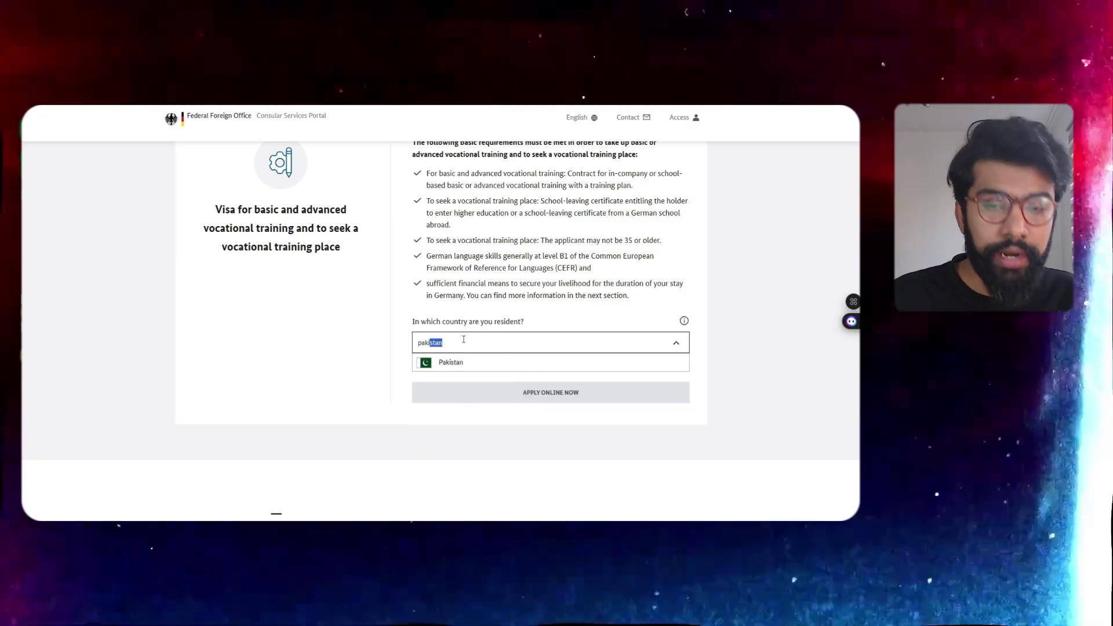
click(460, 363)
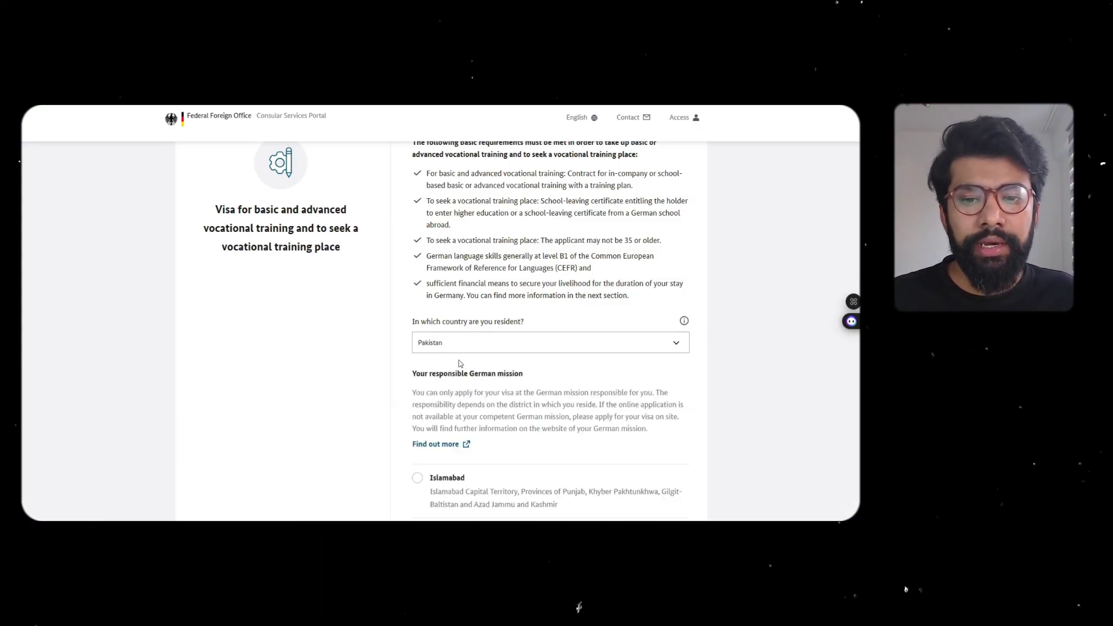
scroll(459, 363, down, 2)
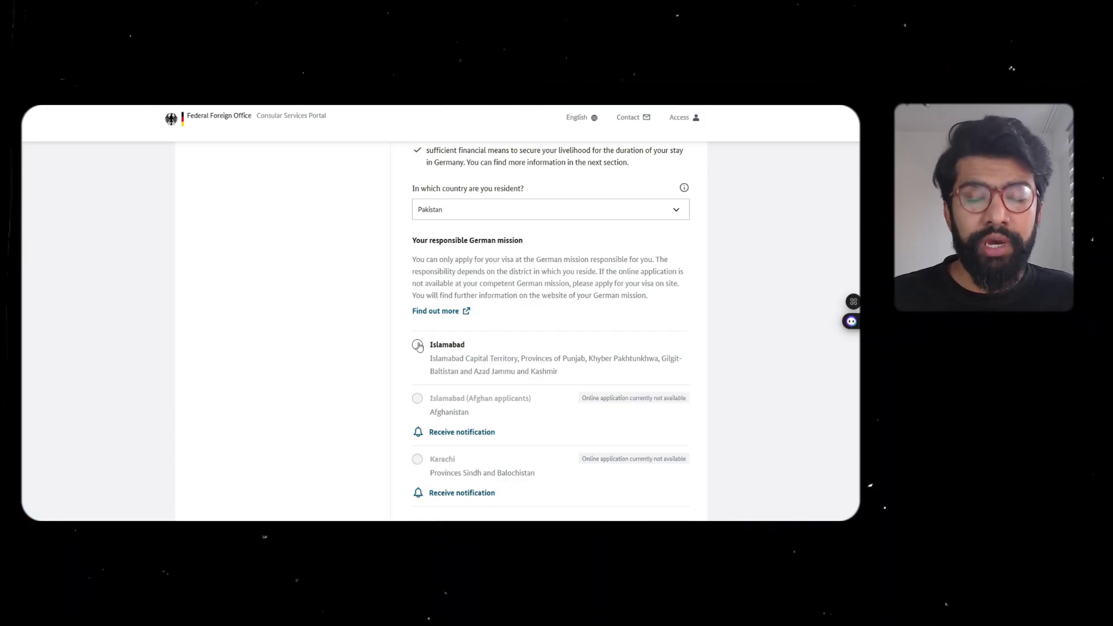
click(419, 346)
- Start the online application with consent to the processing of personal data, and skip the introductory tour
scroll(418, 346, down, 2)
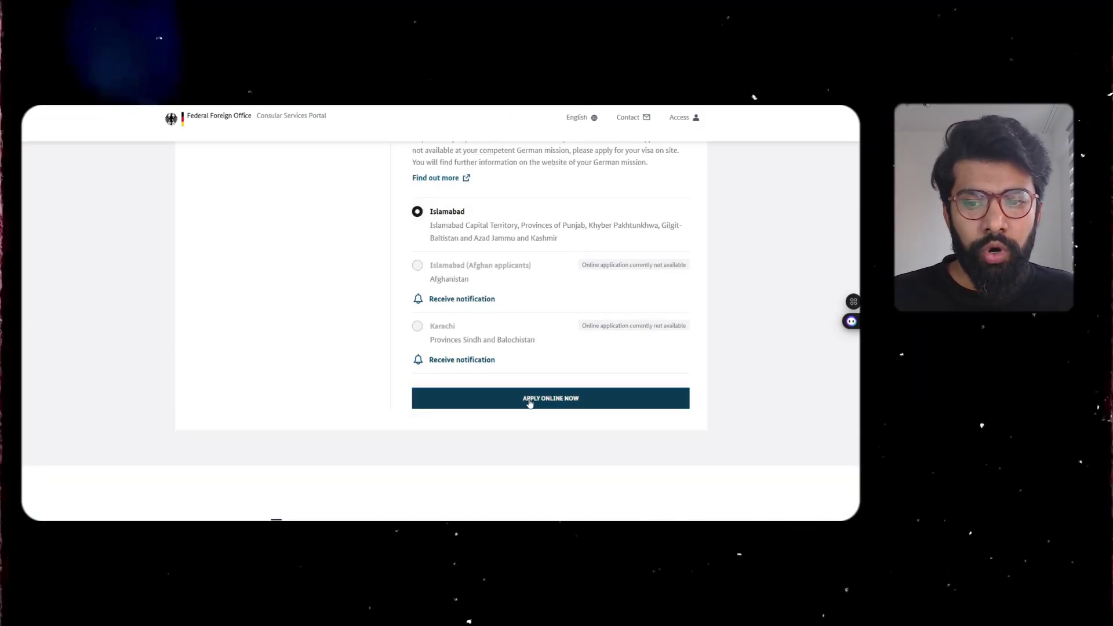
click(529, 403)
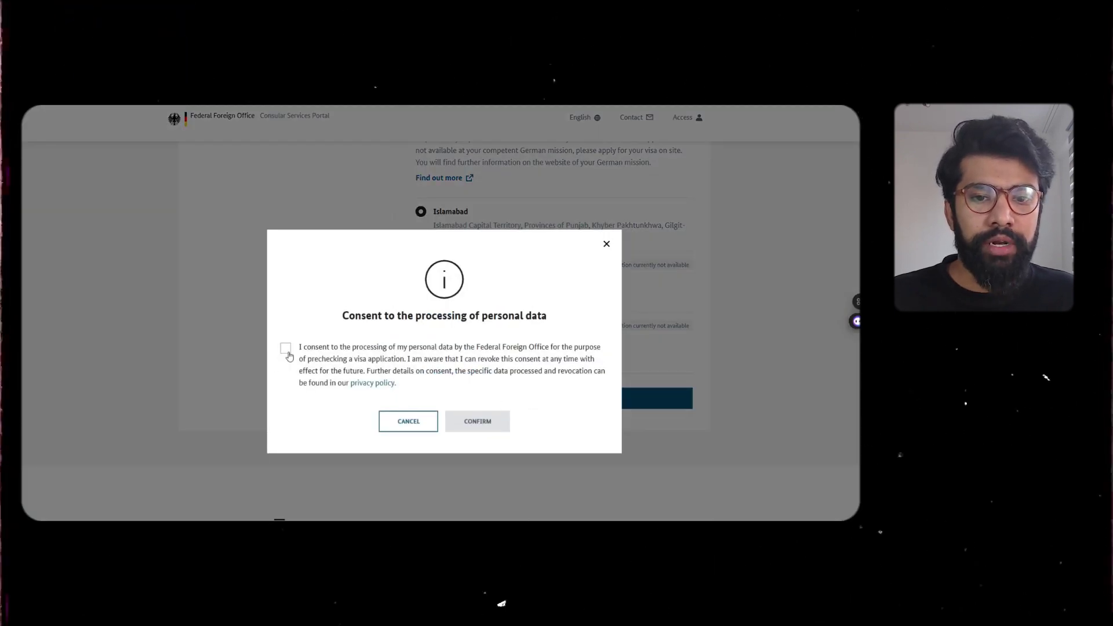
click(286, 349)
click(475, 419)
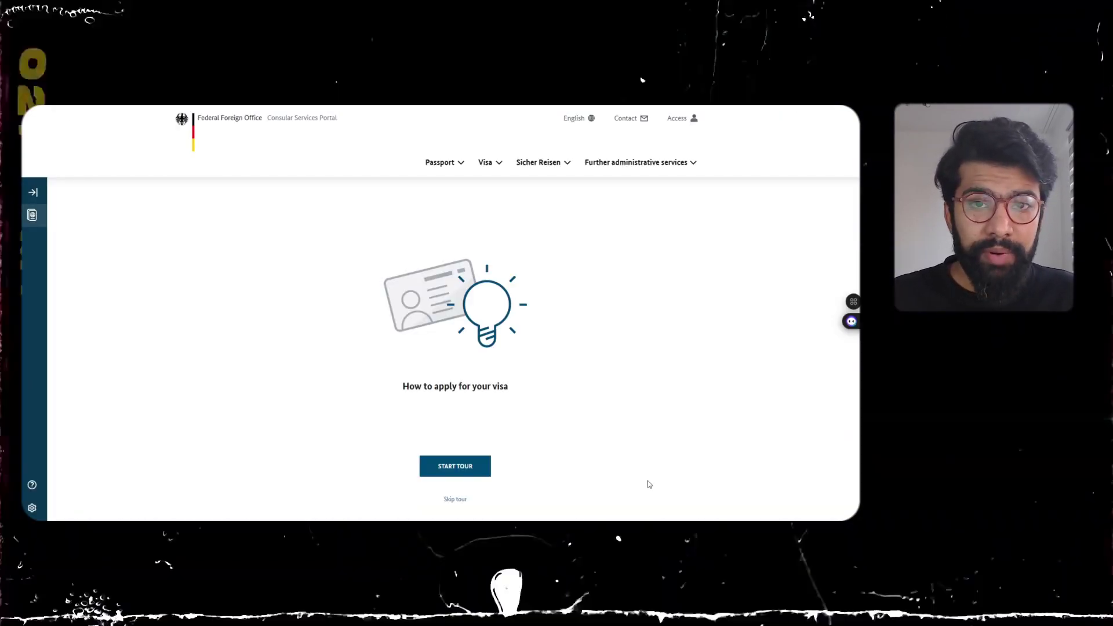
scroll(419, 398, down, 1)
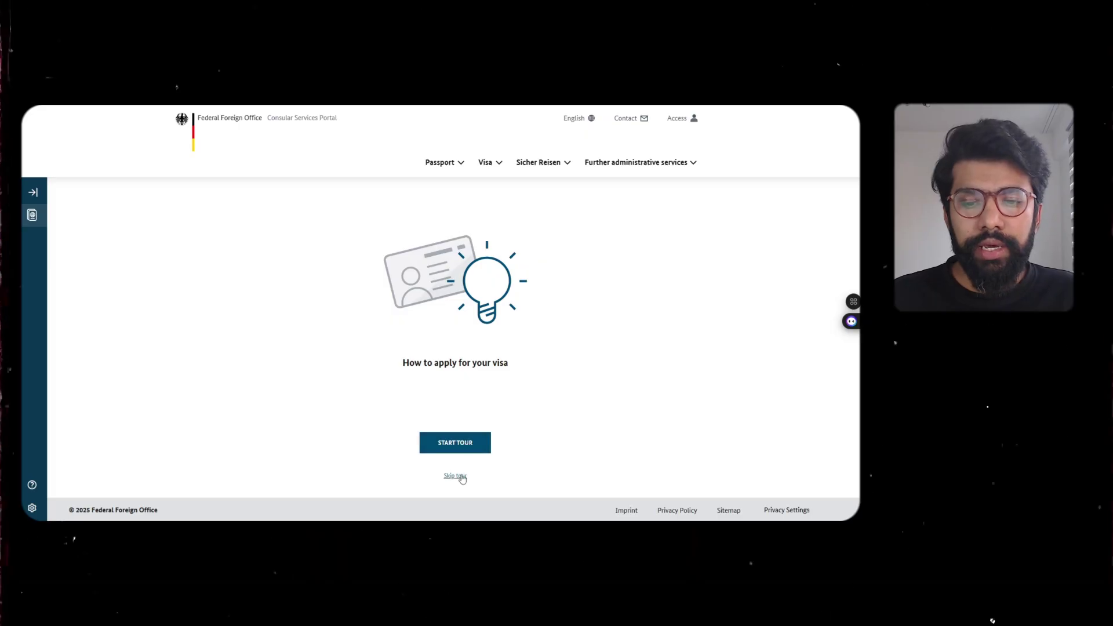
click(455, 475)
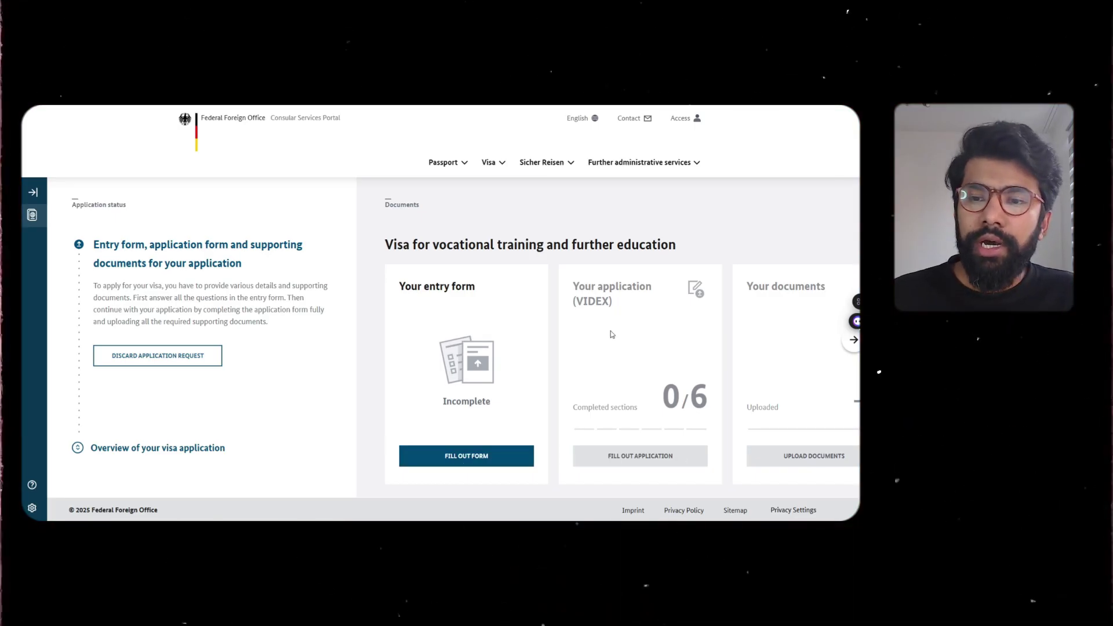
- Open the entry form of the visa application for vocational training and further education
drag(574, 285, 649, 303)
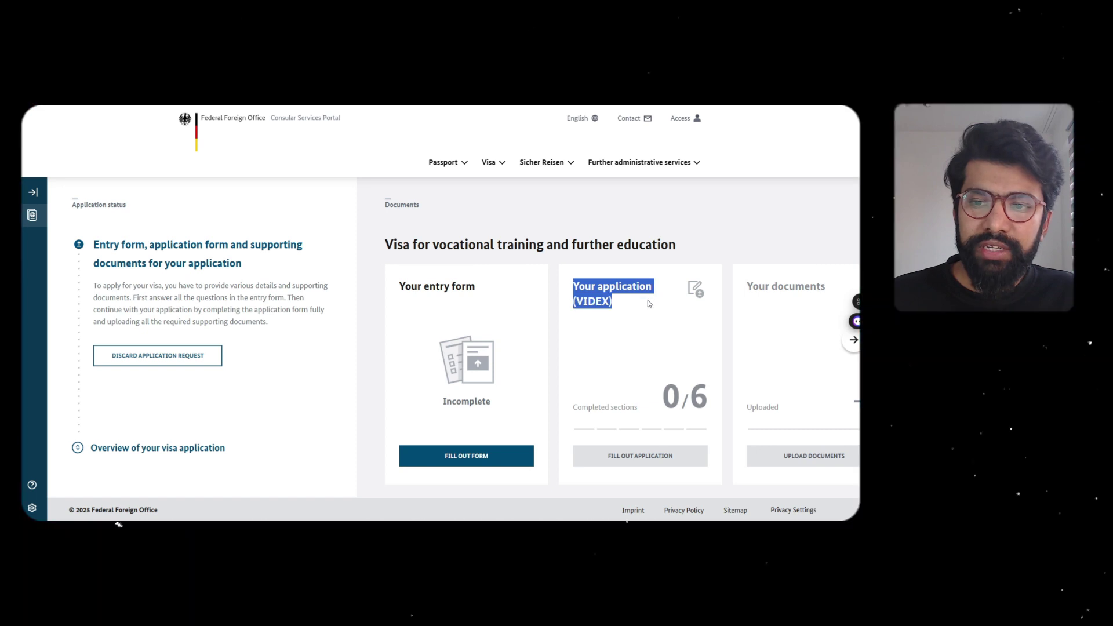
click(750, 285)
drag(801, 286, 825, 287)
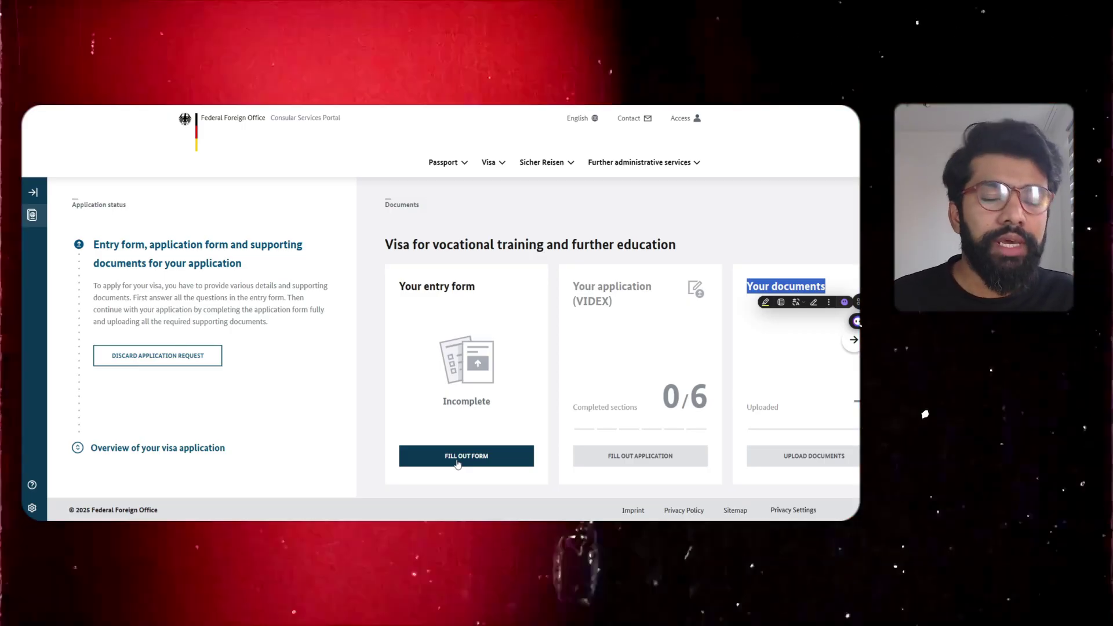
click(387, 371)
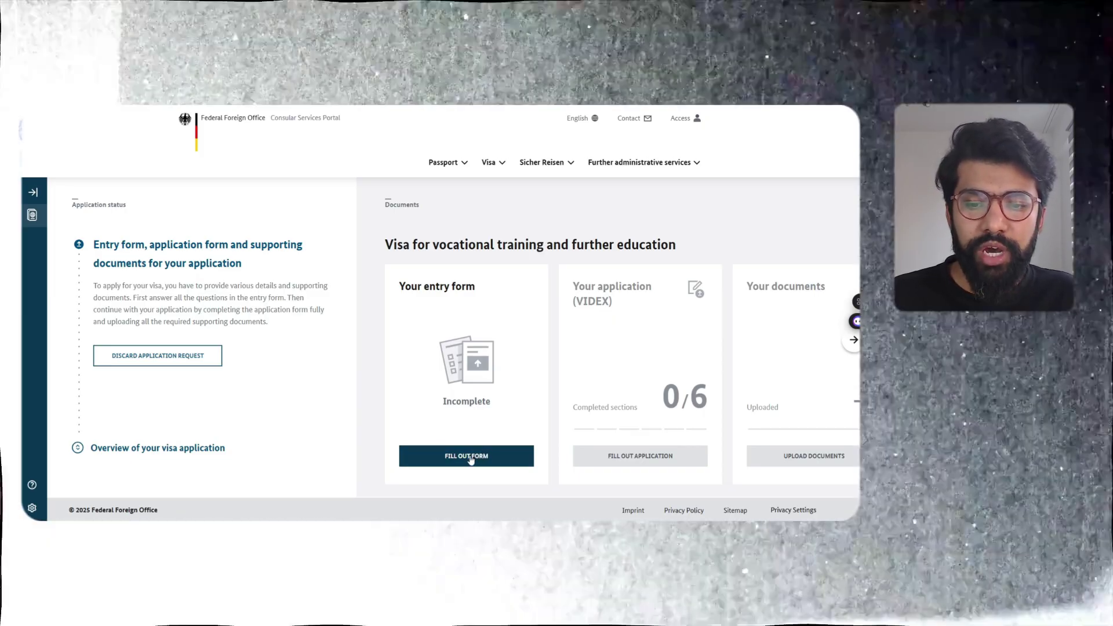
click(469, 457)
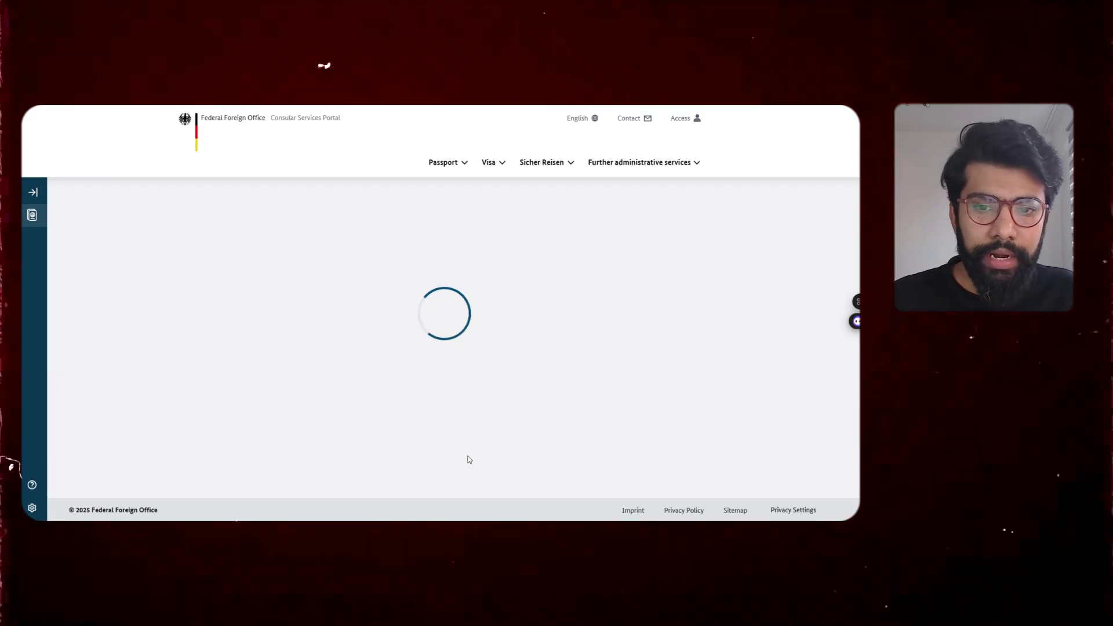
- Answer the vocational training contract question with "No, I am looking for a vocational training place and would like to travel to Germany for this purpose."
scroll(423, 303, down, 5)
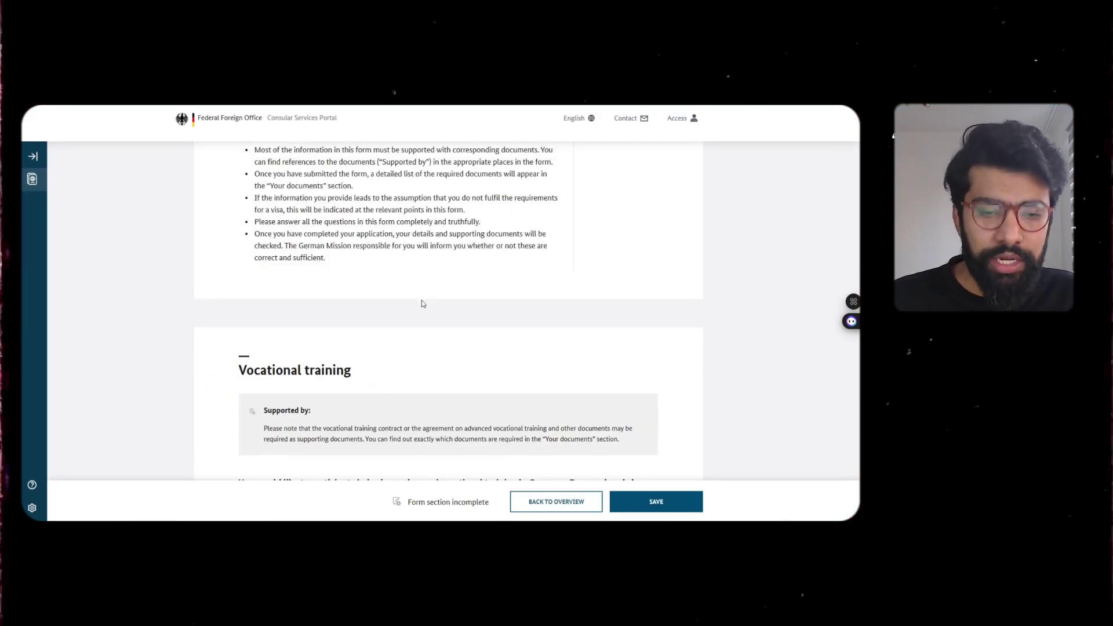
scroll(423, 303, down, 3)
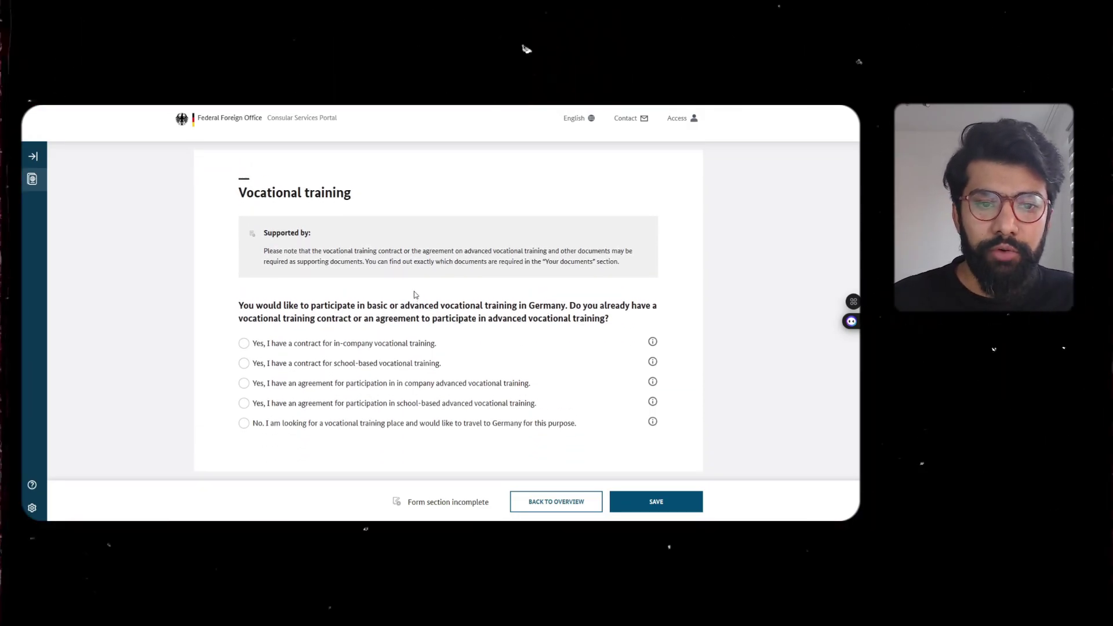
drag(240, 304, 624, 316)
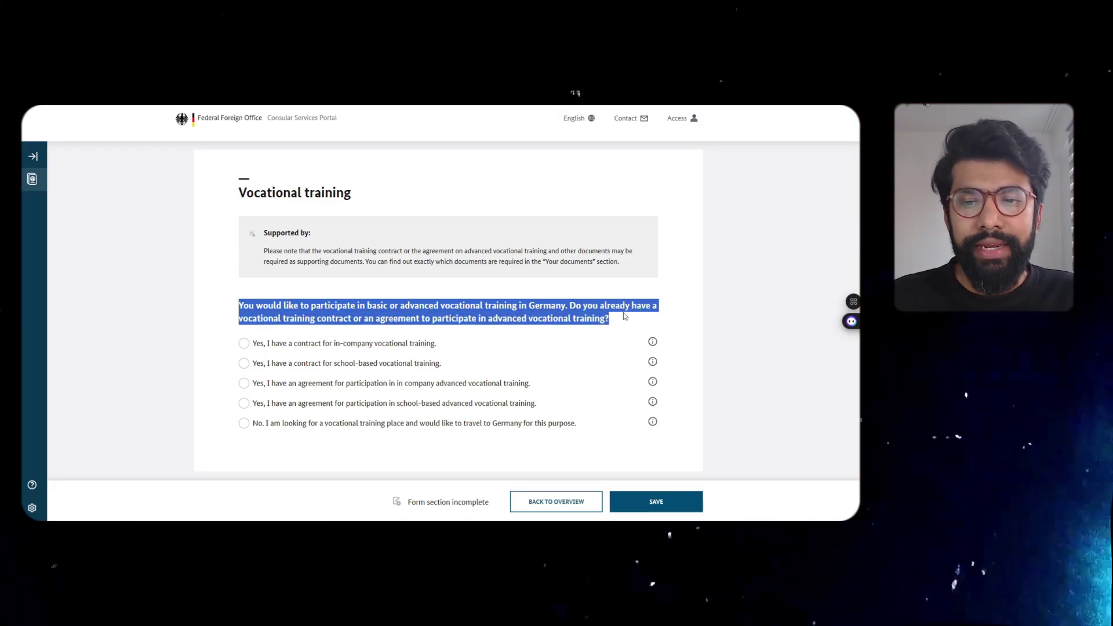
click(732, 299)
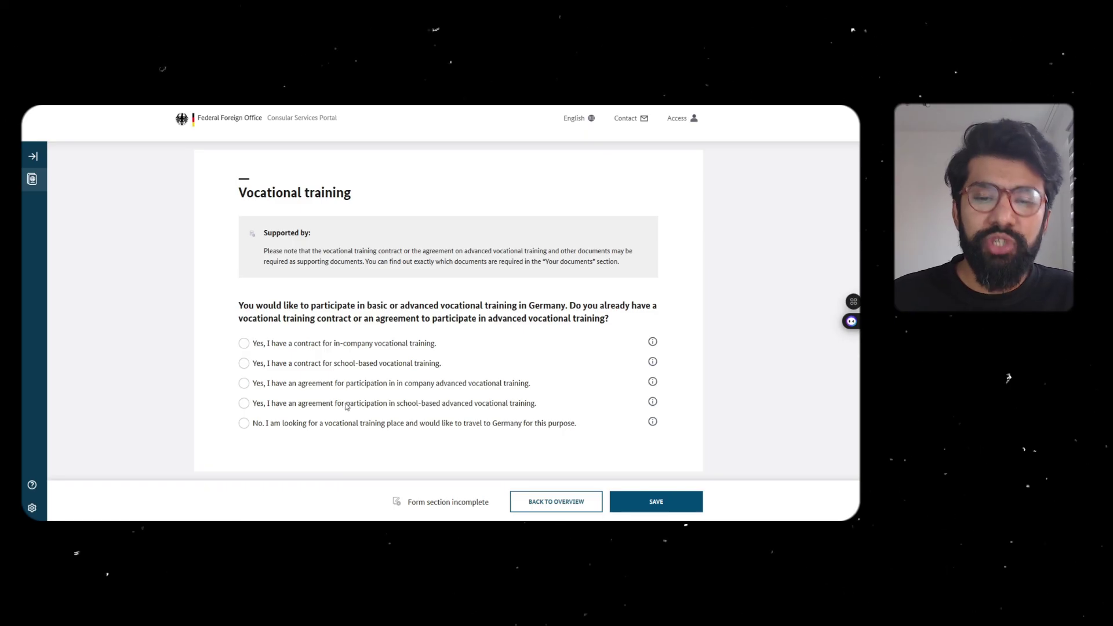
drag(397, 405, 536, 405)
click(333, 418)
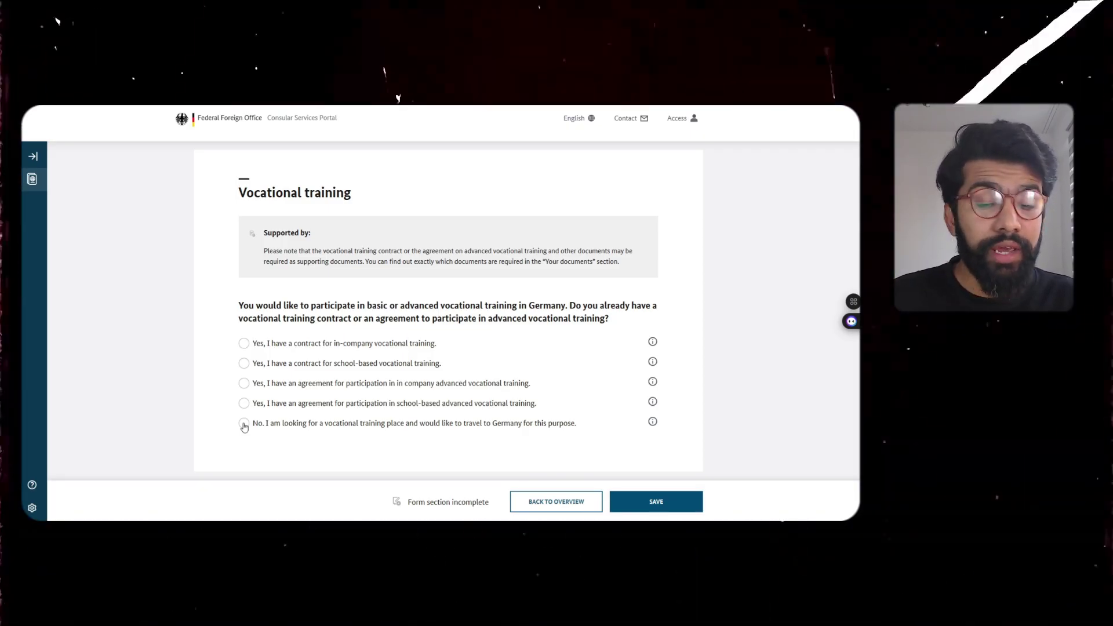
click(244, 423)
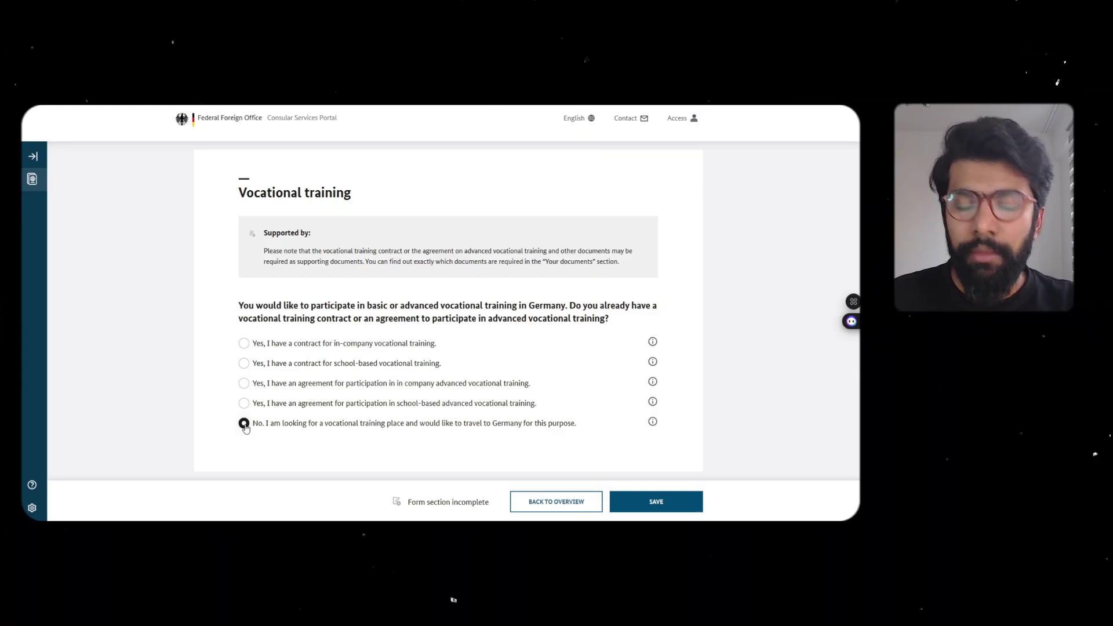
- In the Legal age section, answer Yes to being of legal age and Yes to being under the age of 35
scroll(245, 428, down, 3)
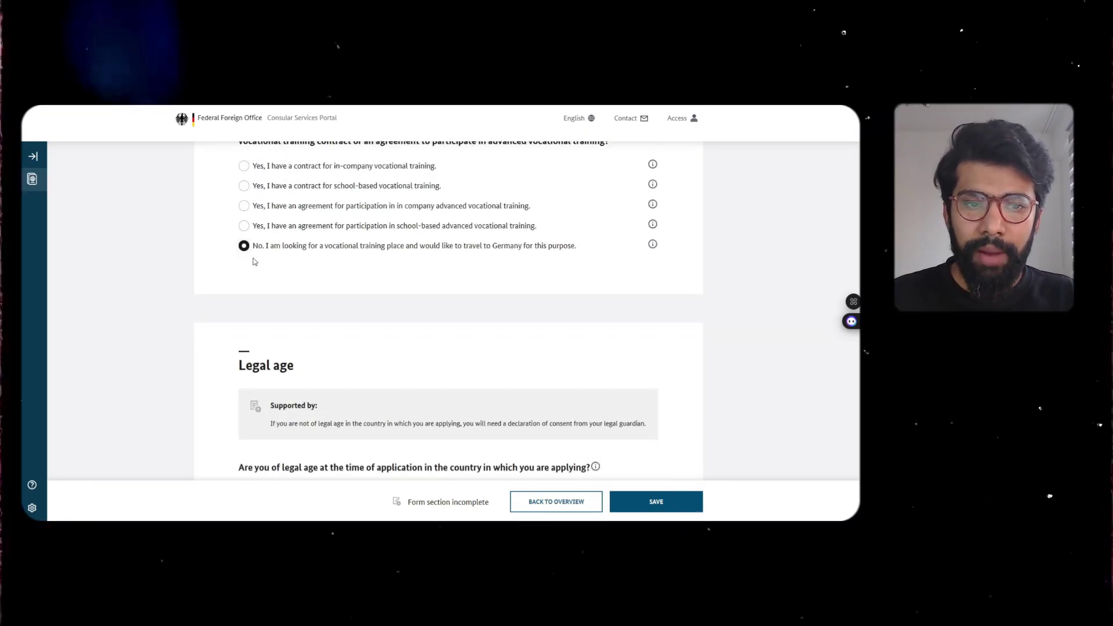
scroll(245, 270, down, 3)
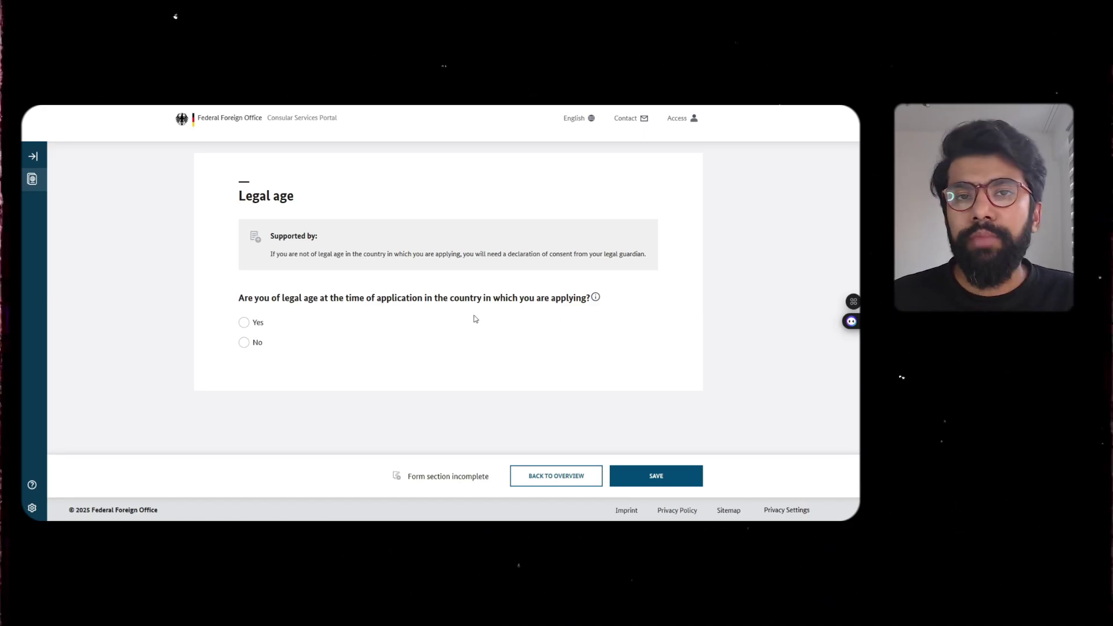
click(244, 327)
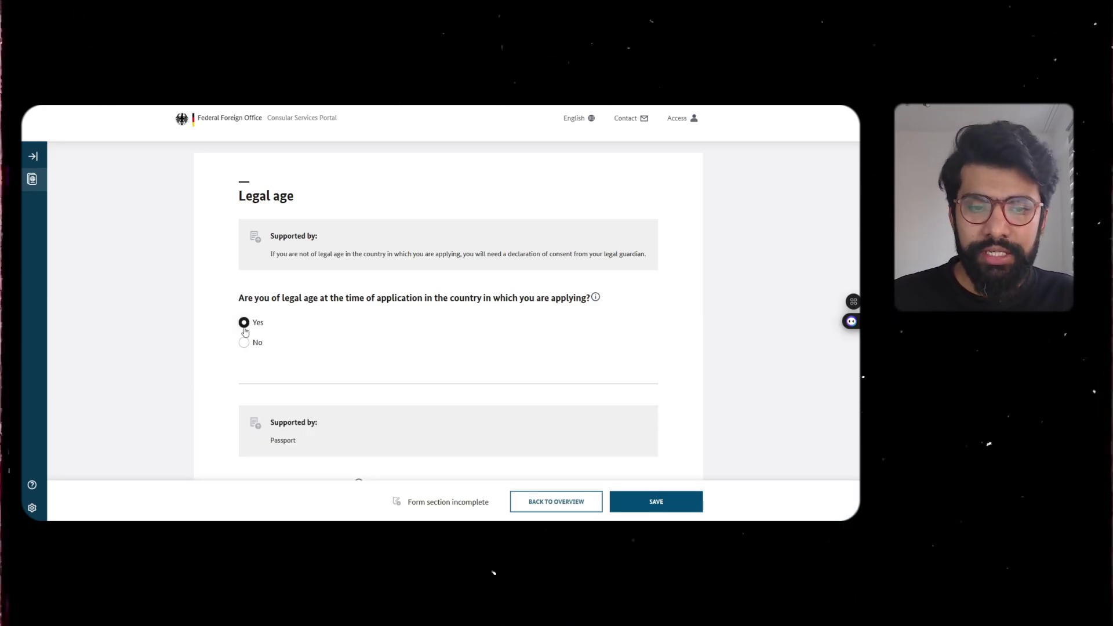
scroll(250, 333, down, 3)
scroll(270, 350, up, 1)
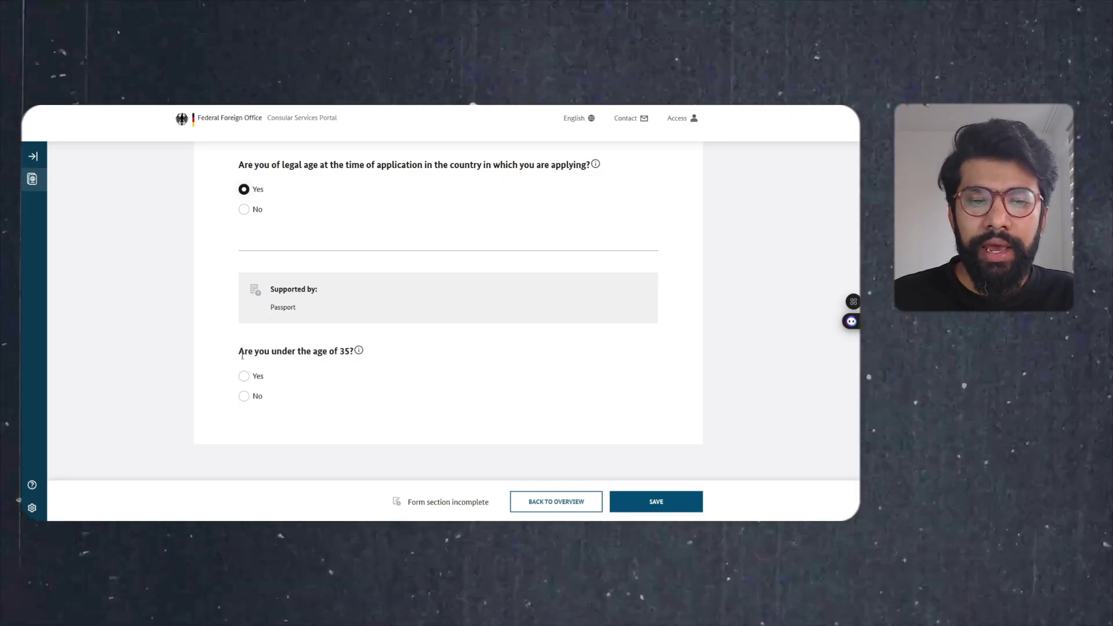
drag(238, 352, 353, 352)
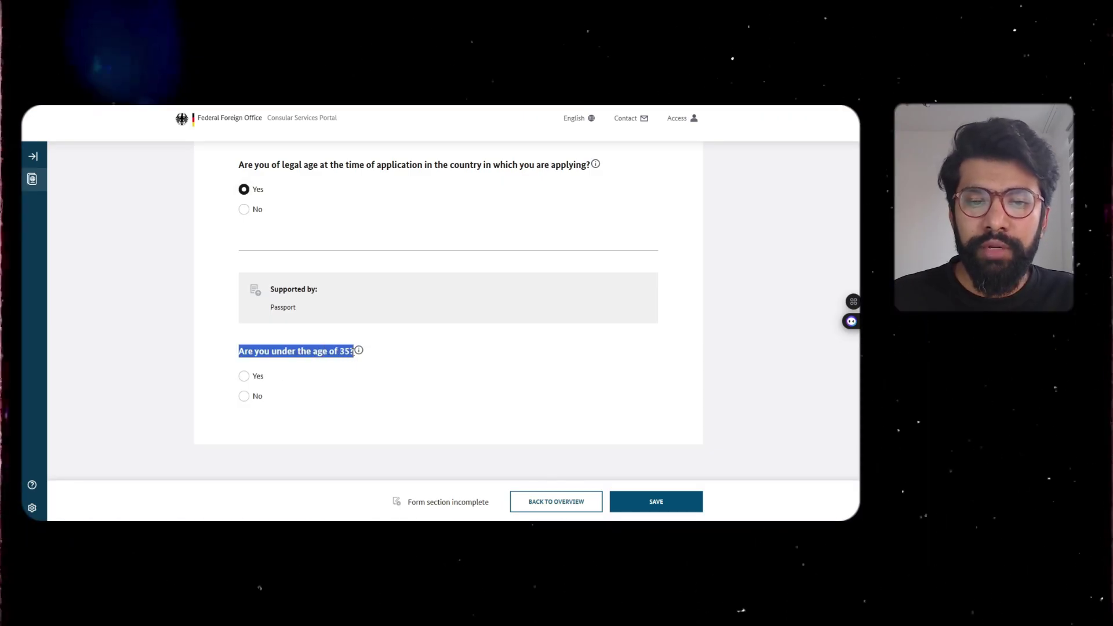
click(229, 380)
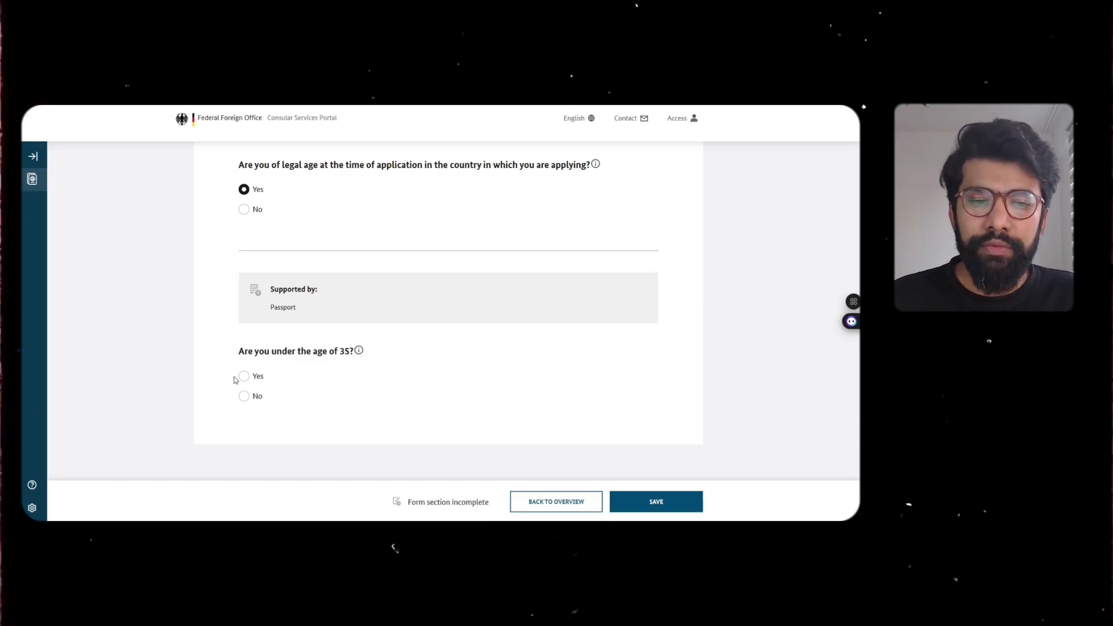
click(244, 376)
- In the School-leaving certificate section, answer No for a German school abroad and Yes for a certificate entitling to university study
scroll(242, 374, down, 3)
scroll(243, 371, down, 3)
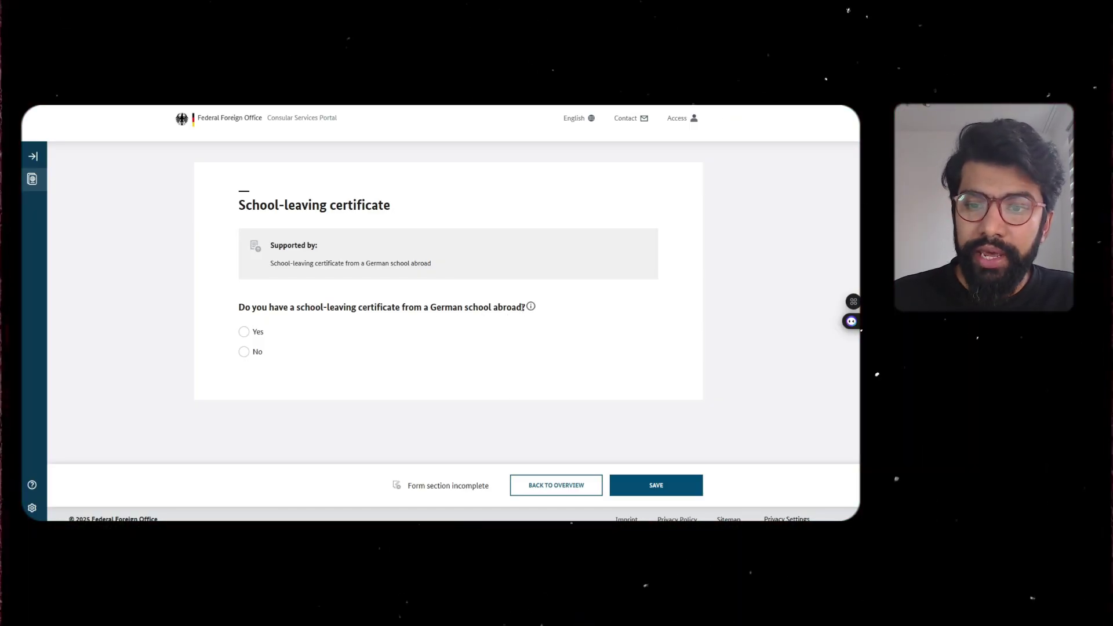
drag(522, 308, 430, 306)
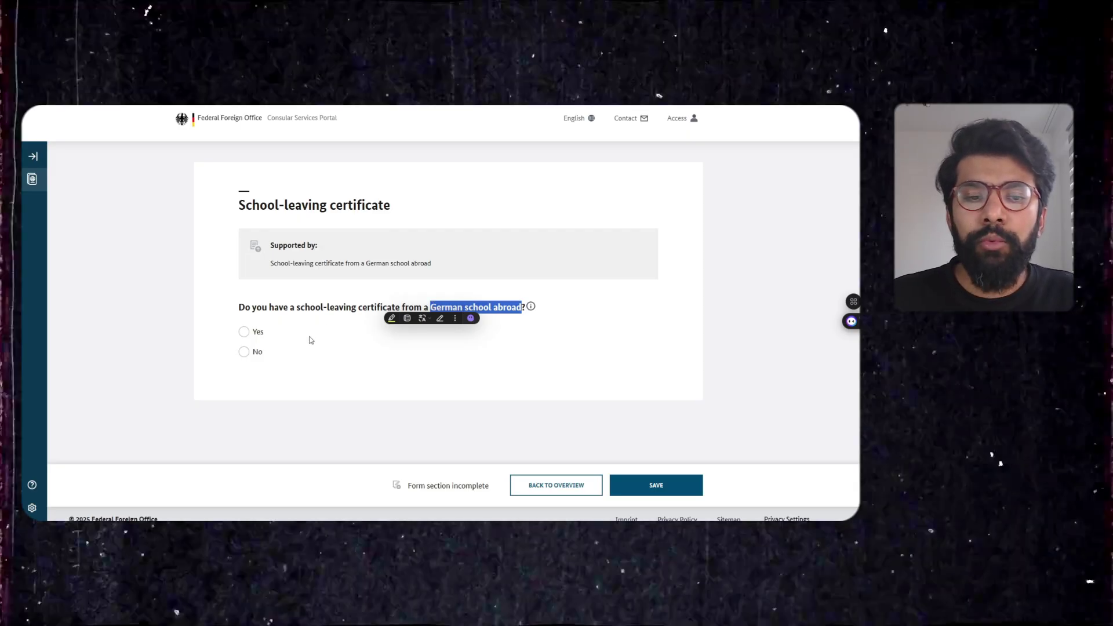
click(272, 348)
click(243, 352)
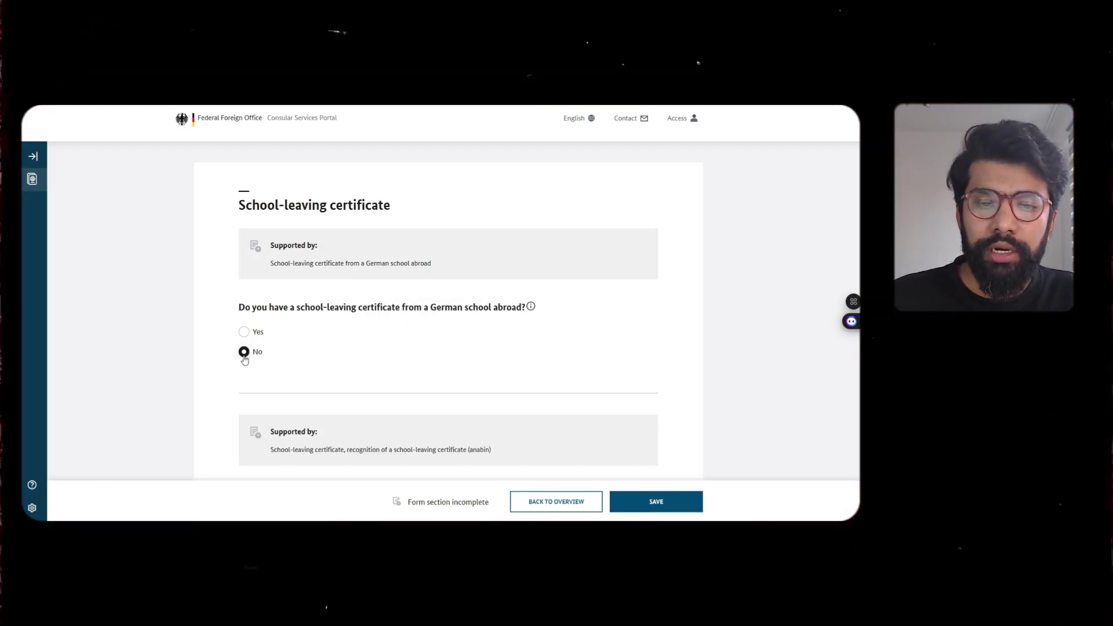
scroll(273, 360, down, 3)
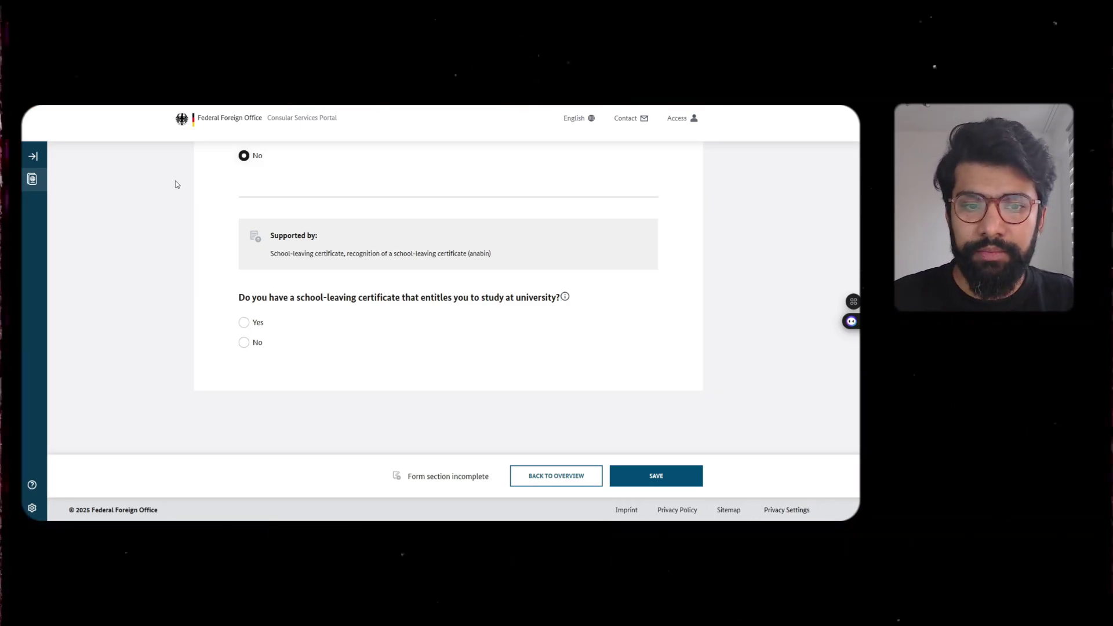
click(244, 323)
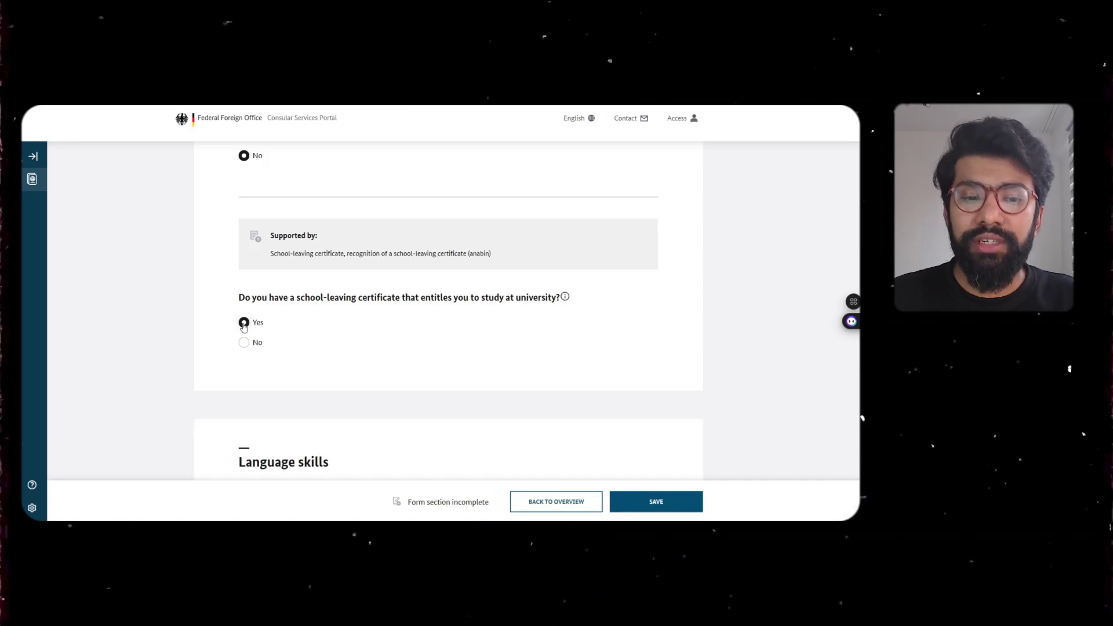
- In the Language skills section, answer Yes to being able to prove at least level B1 German language skills
scroll(311, 323, down, 4)
scroll(313, 328, down, 2)
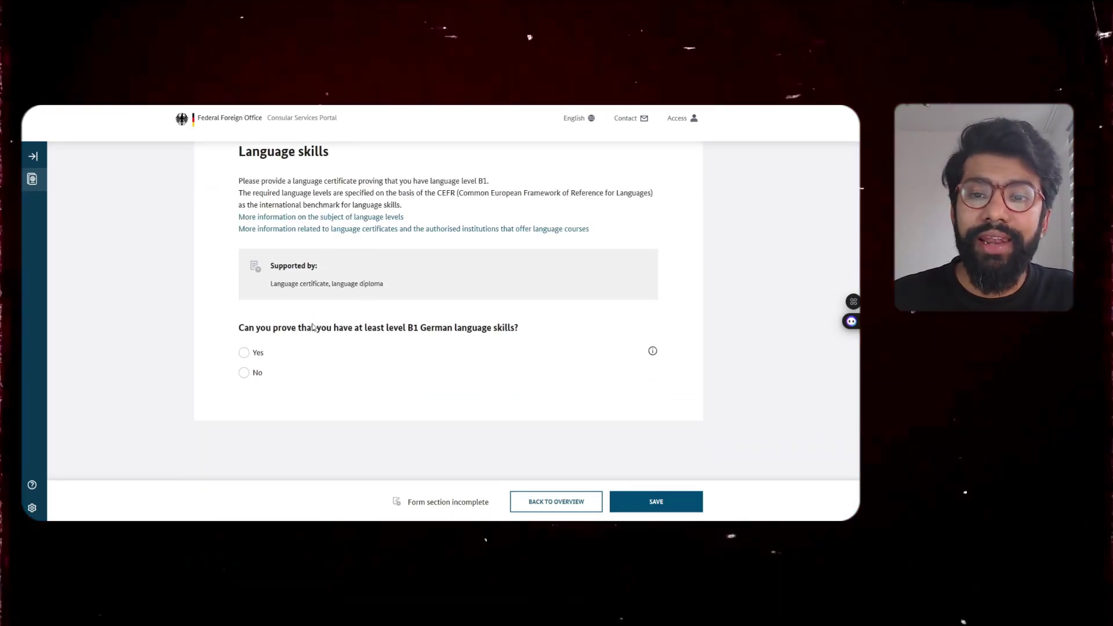
drag(238, 327, 515, 331)
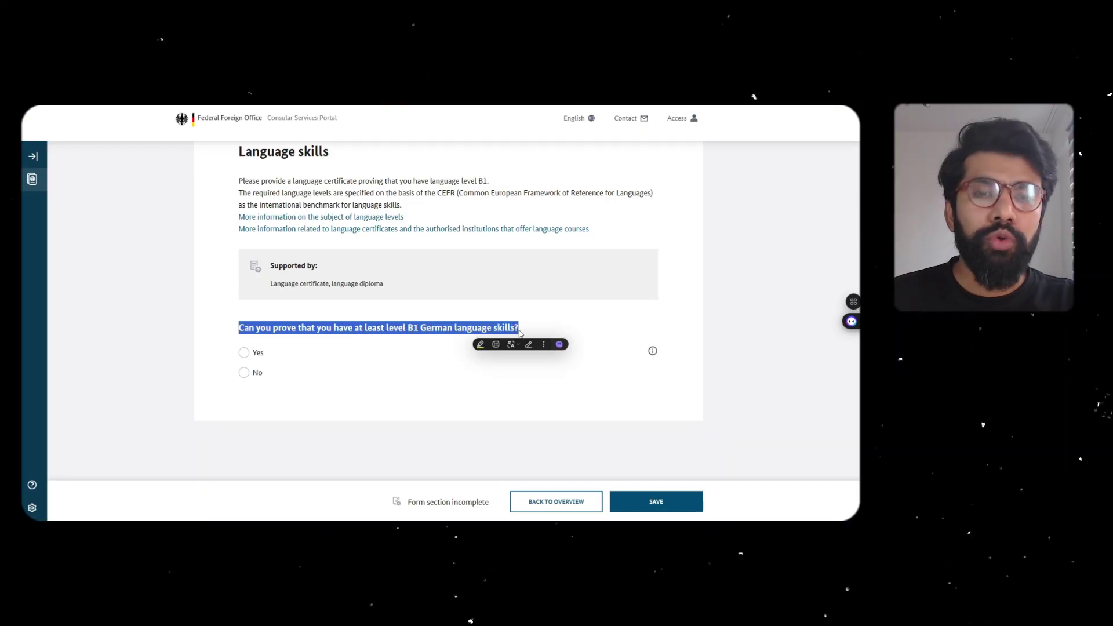
click(425, 351)
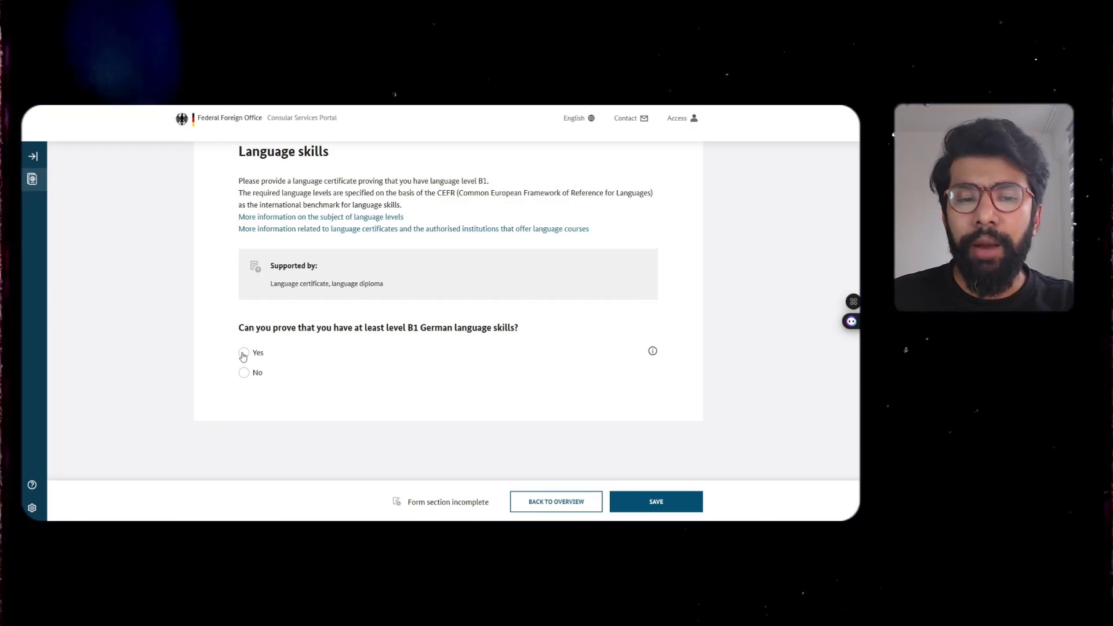
click(243, 354)
- In the Livelihood section, answer Yes to being able to secure your livelihood during your stay in Germany
scroll(355, 333, down, 2)
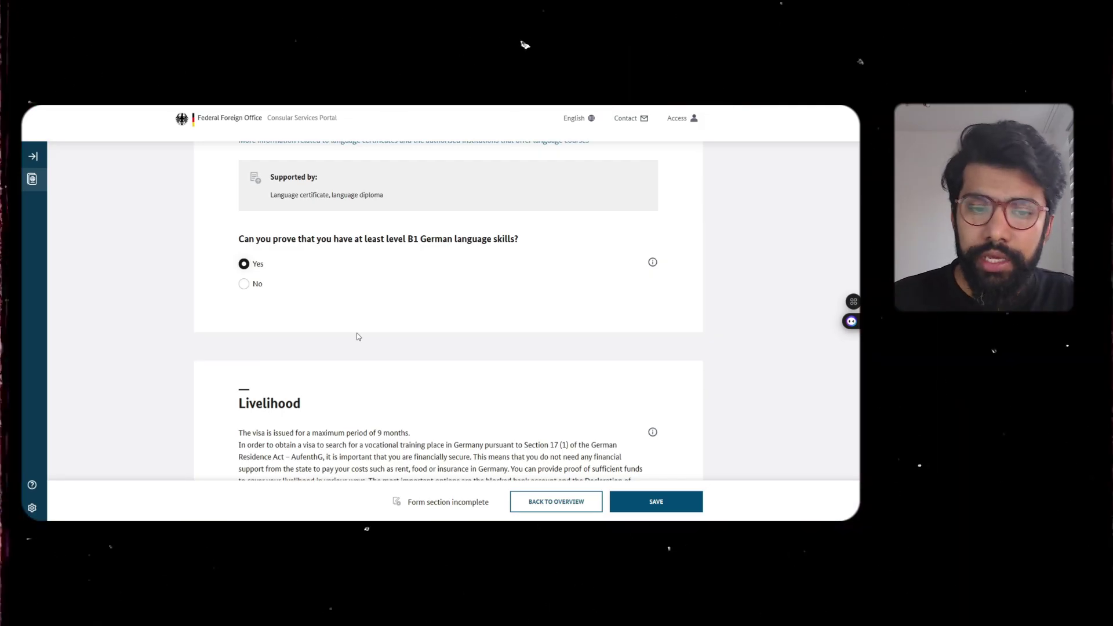
scroll(276, 322, down, 4)
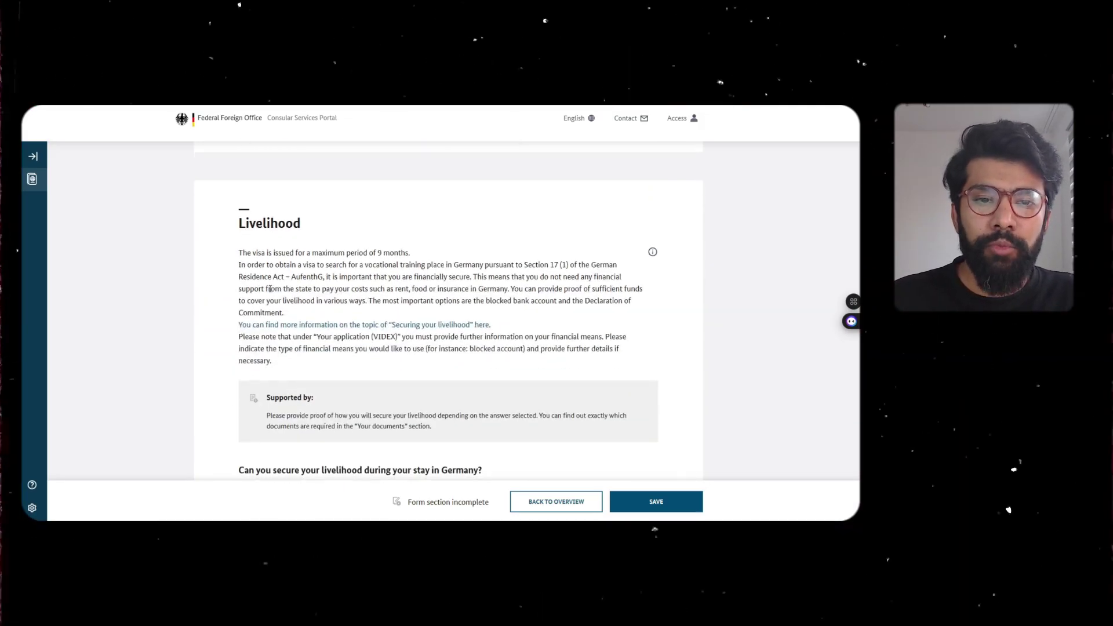
drag(238, 183, 301, 182)
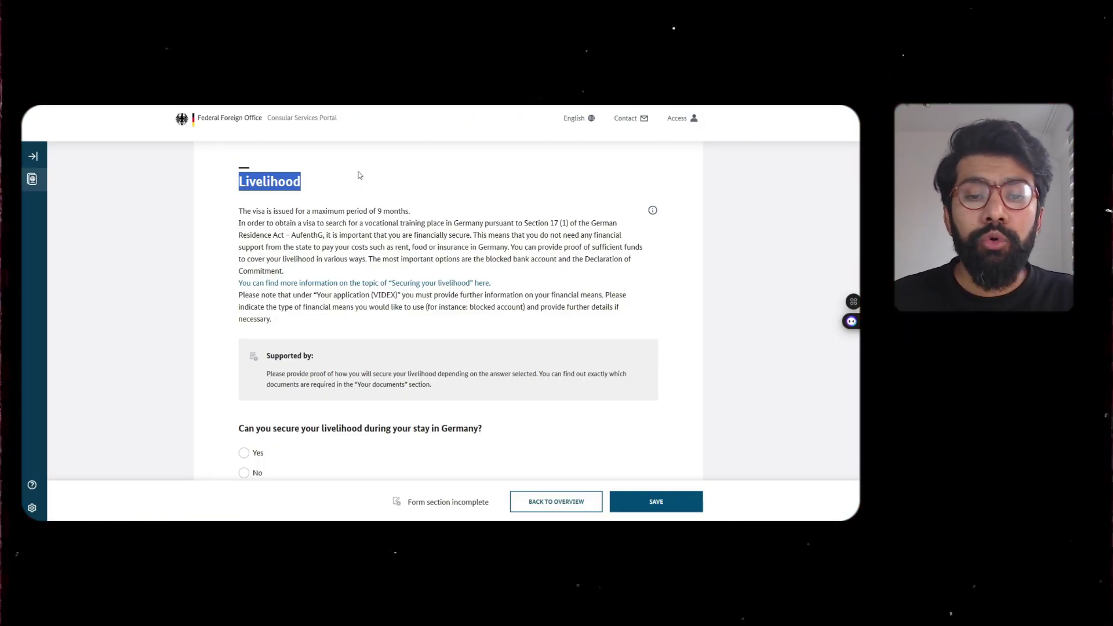
scroll(359, 175, down, 2)
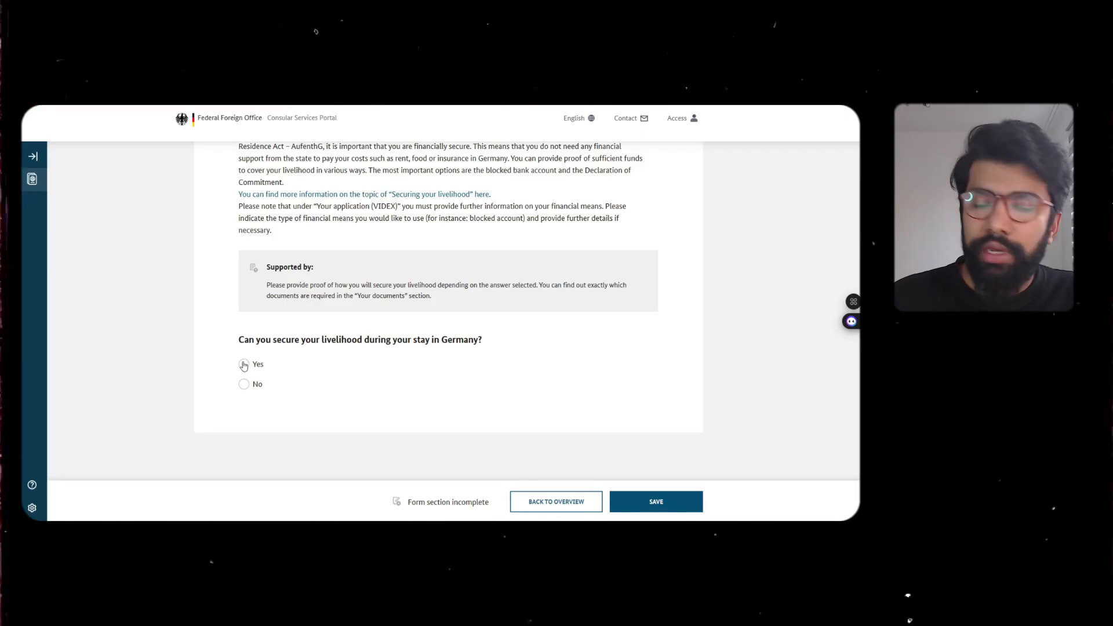
click(244, 365)
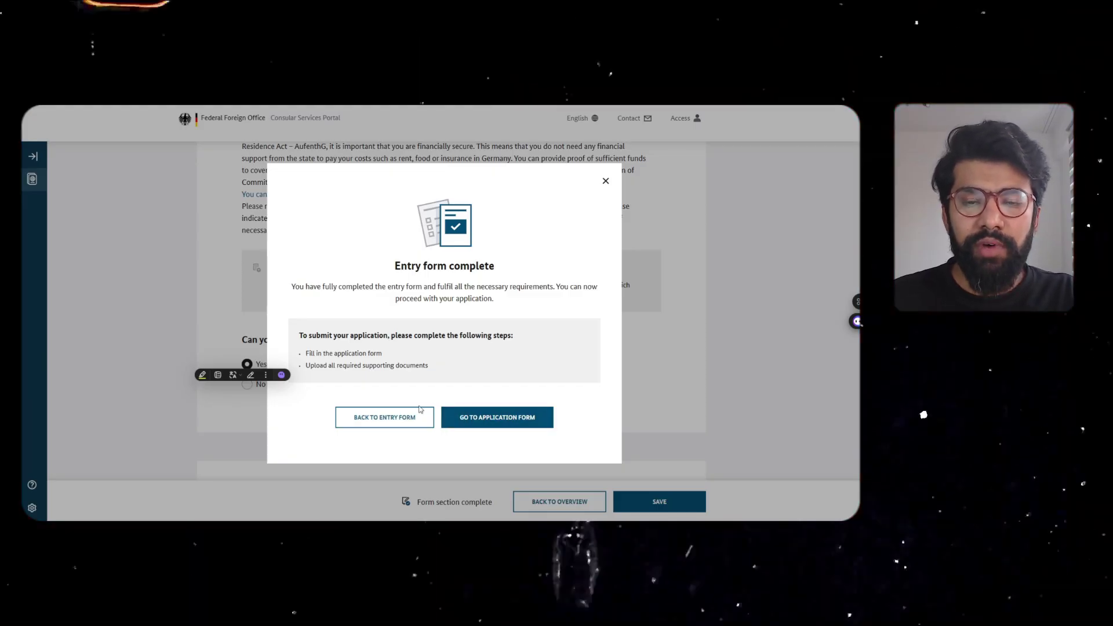
- Proceed from the completed entry form to the application form and look through its required sections
click(493, 422)
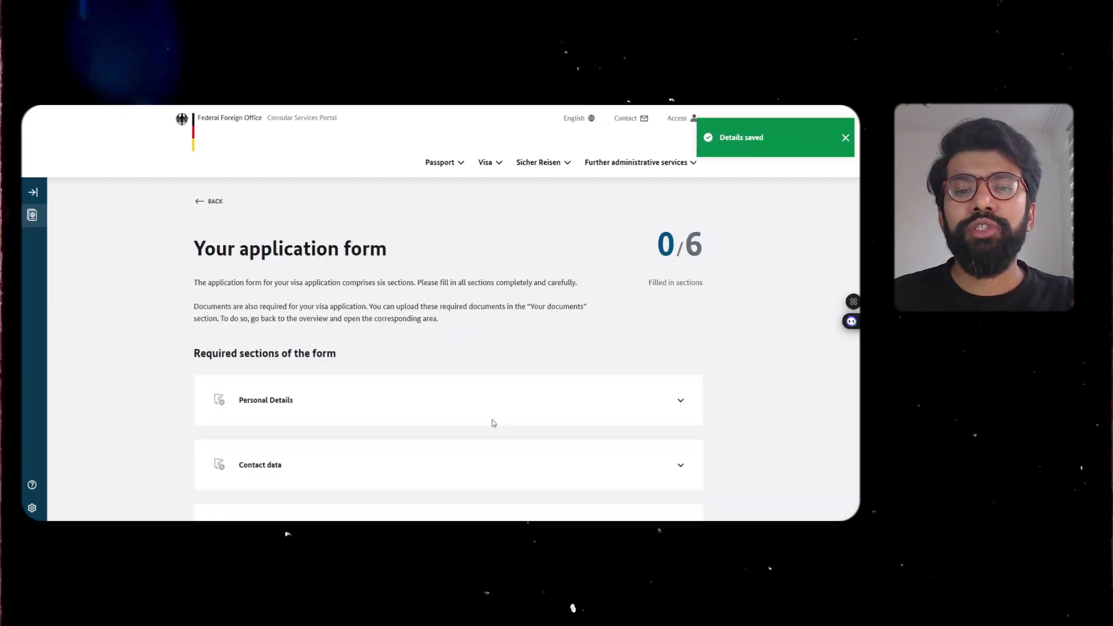
scroll(382, 400, down, 3)
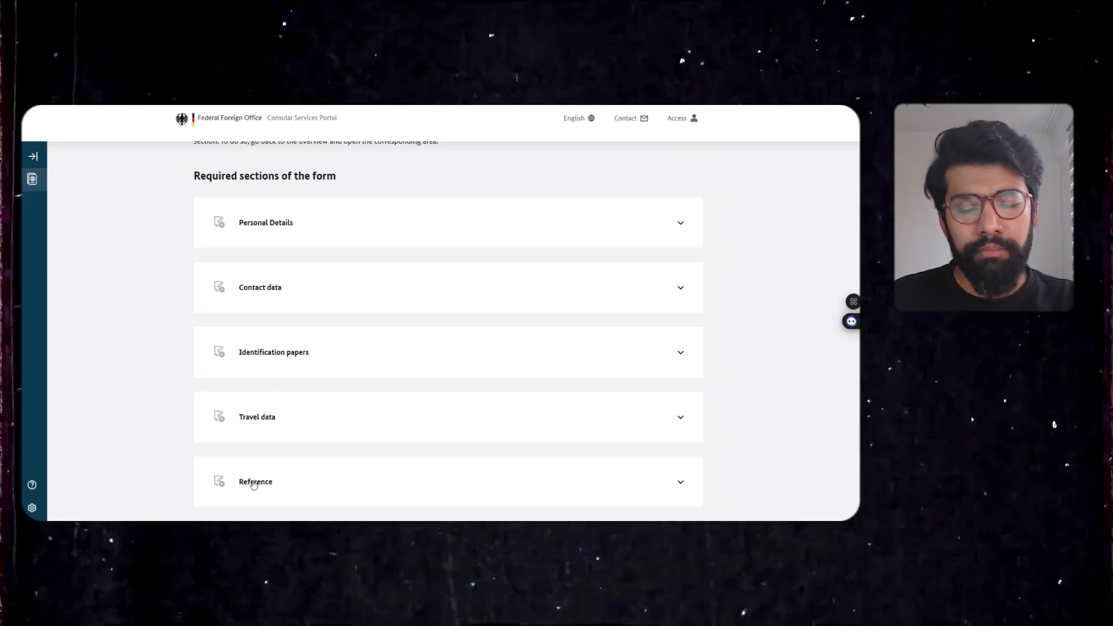
scroll(267, 413, up, 3)
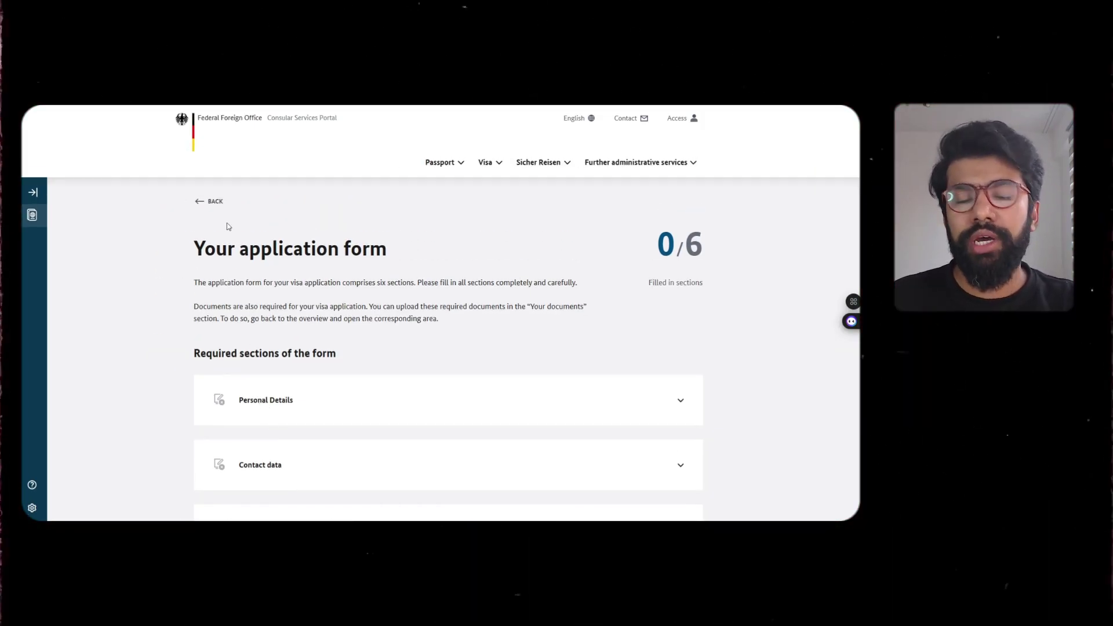
- Return to the visa application overview, read the German mission's estimated waiting time notice and dismiss it
click(217, 201)
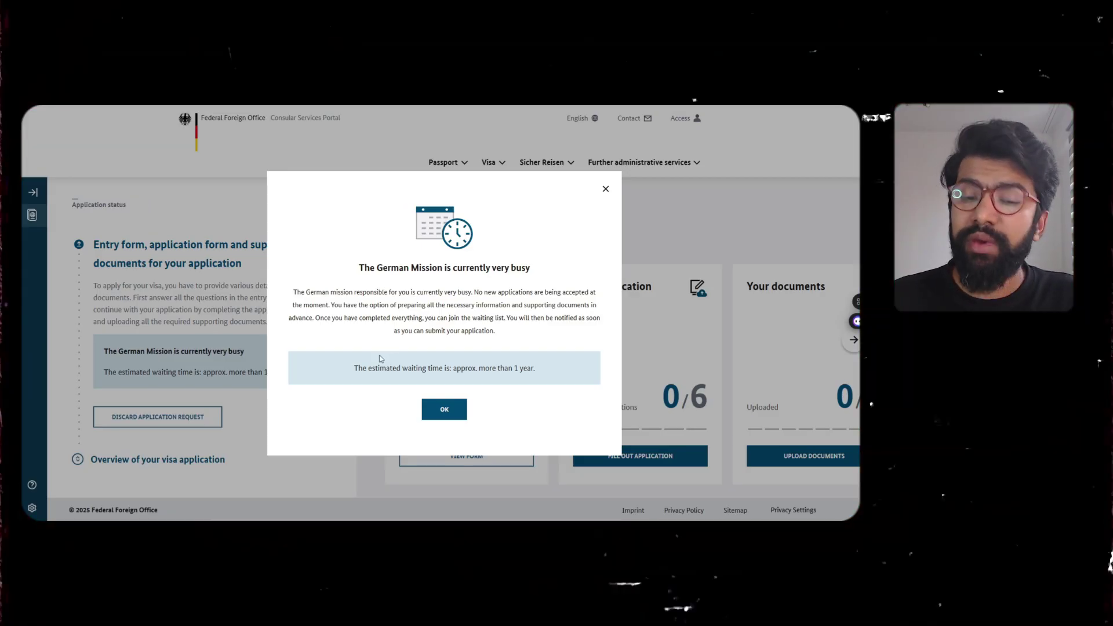
drag(354, 368, 538, 372)
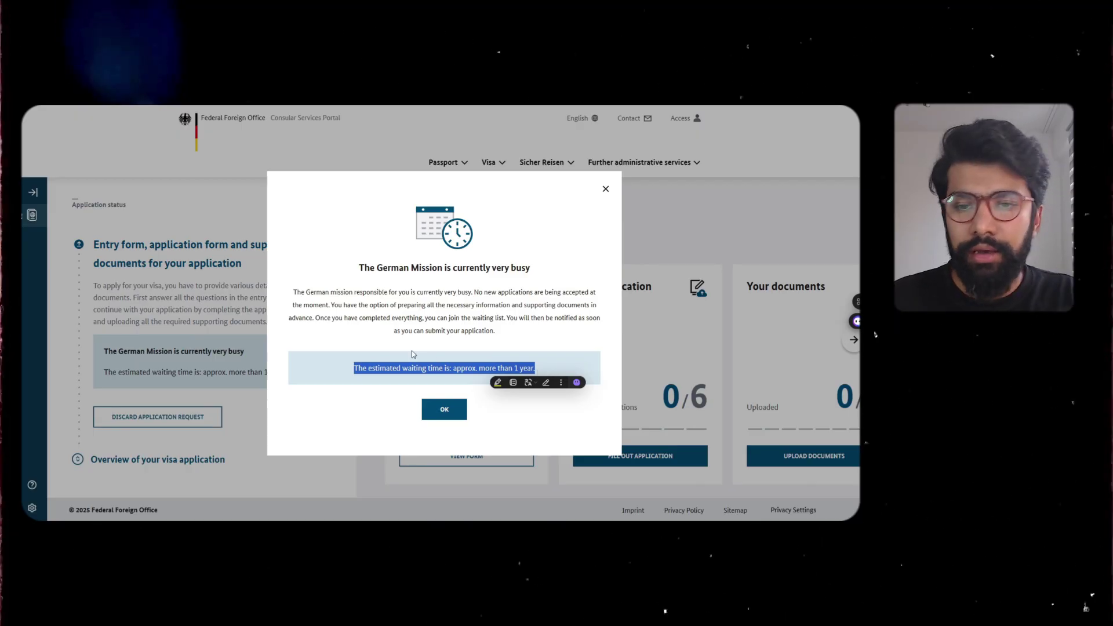
click(414, 355)
click(453, 416)
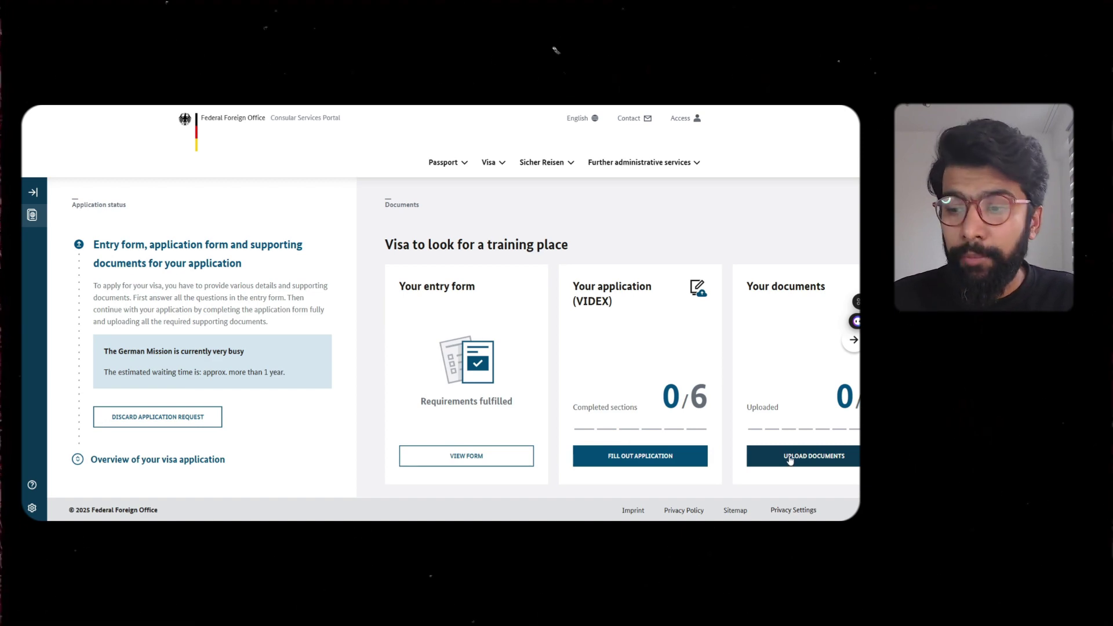
- Open the document upload page of the visa application and collapse the Passport entry among the required documents
click(789, 457)
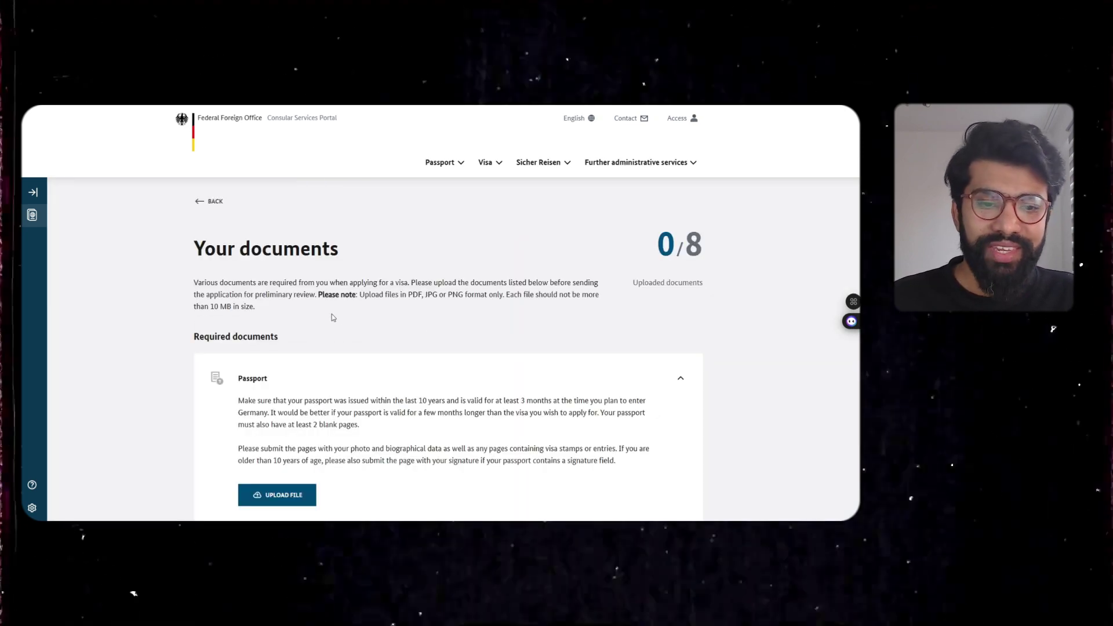
scroll(333, 317, down, 3)
scroll(262, 293, up, 2)
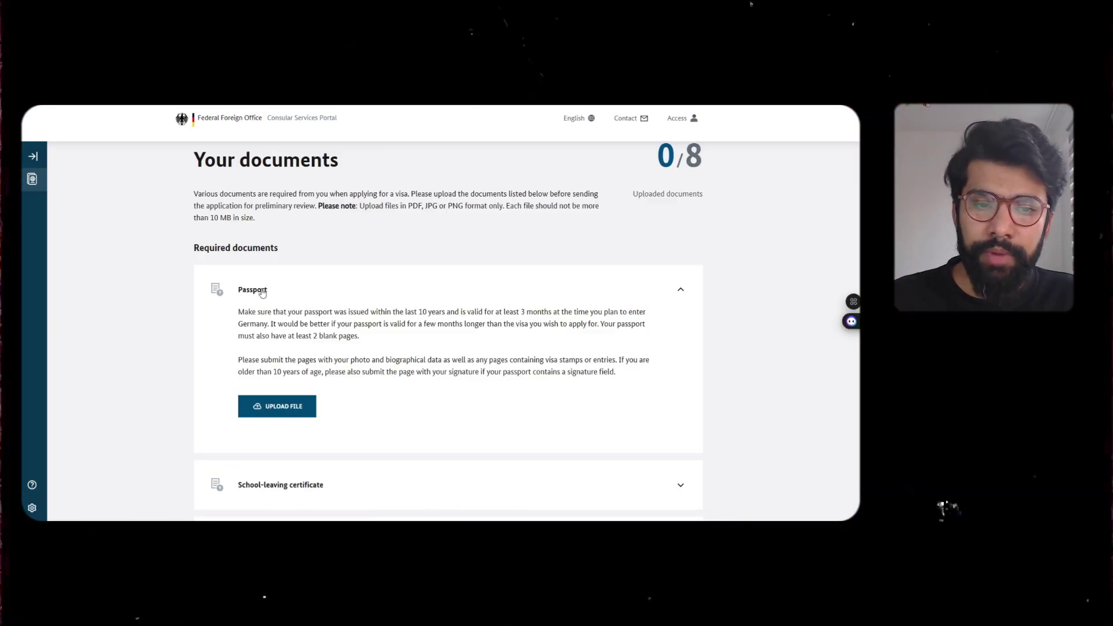
click(262, 291)
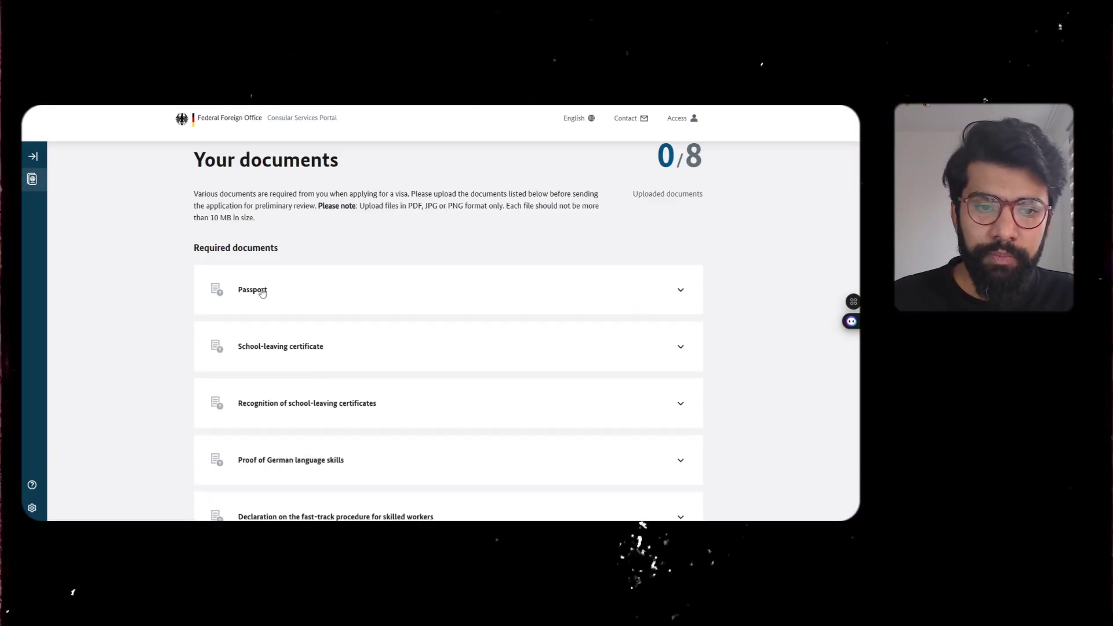
- Expand the School-leaving certificate entry and read what proof has to be submitted
click(266, 347)
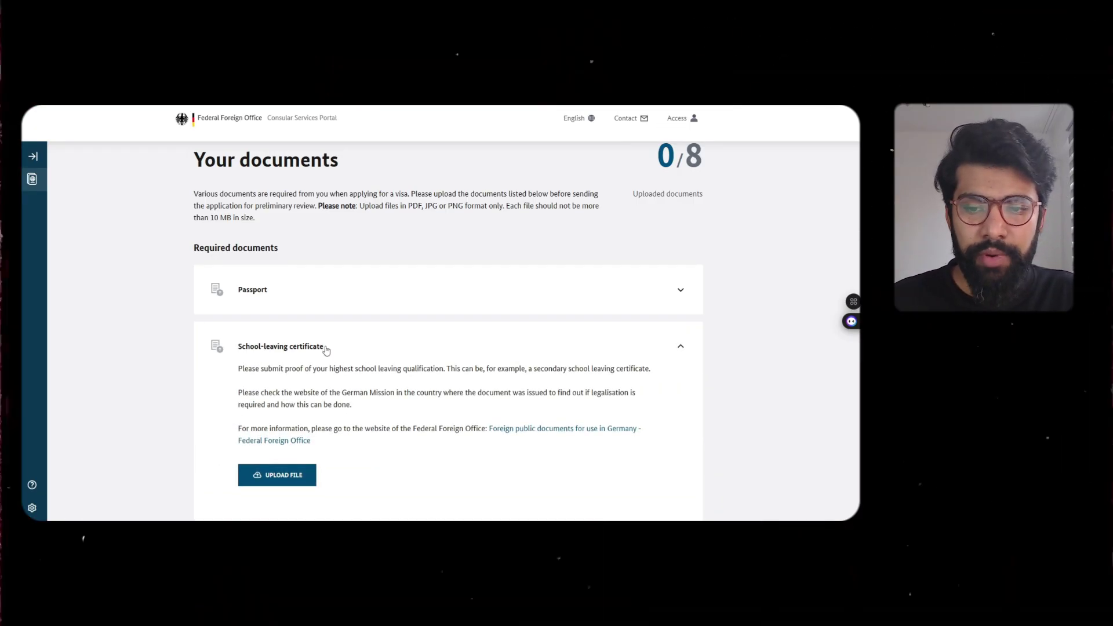
scroll(326, 350, down, 2)
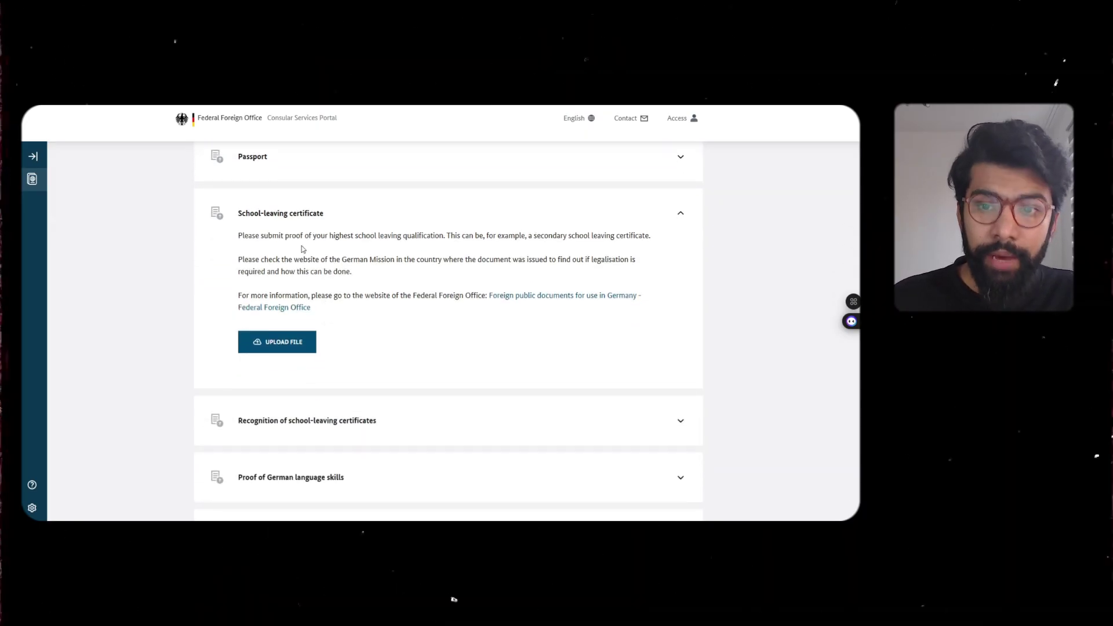
scroll(301, 249, down, 1)
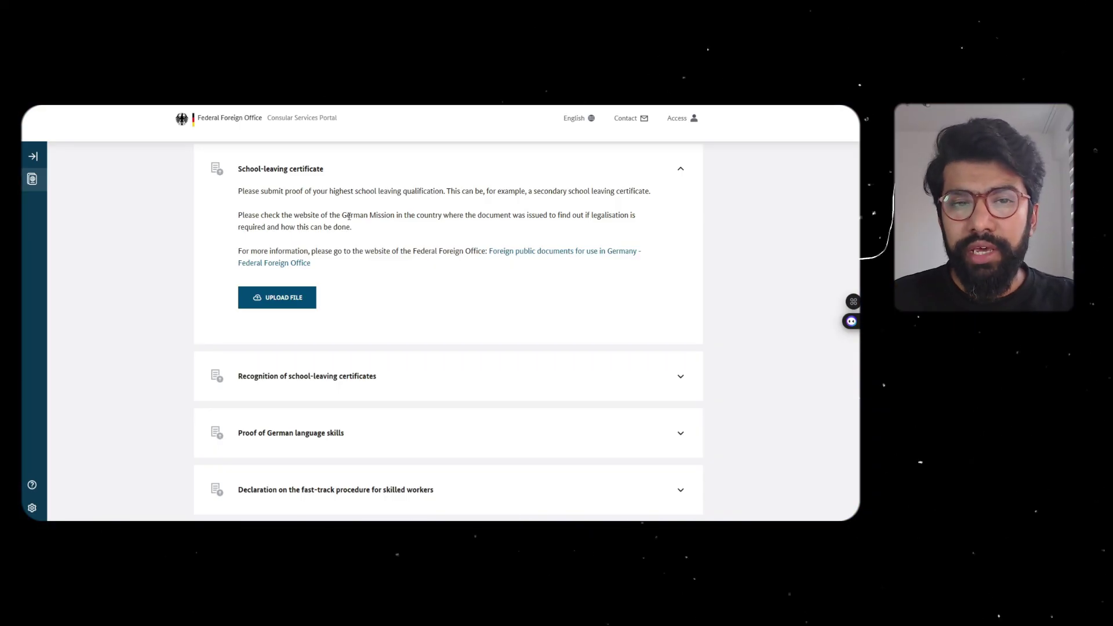
scroll(452, 237, up, 2)
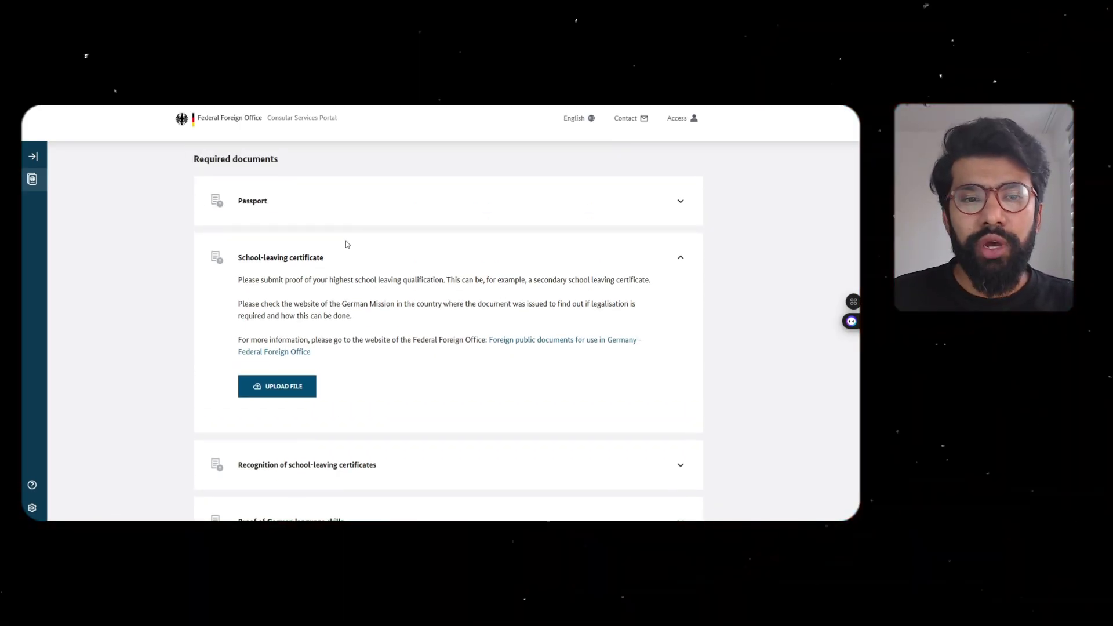
scroll(332, 299, down, 2)
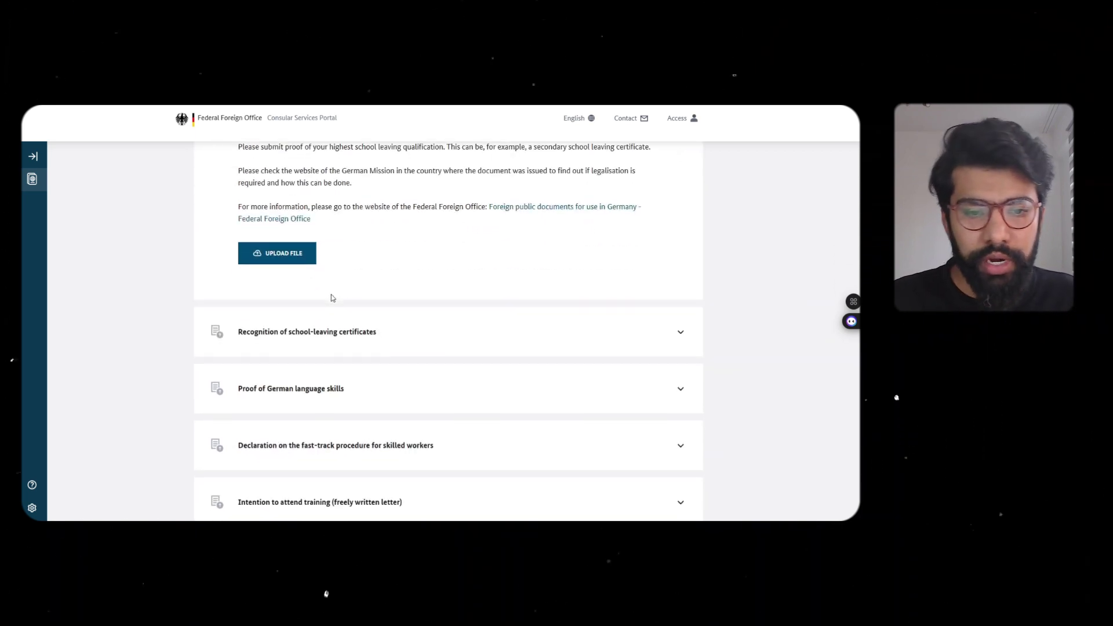
scroll(317, 278, down, 2)
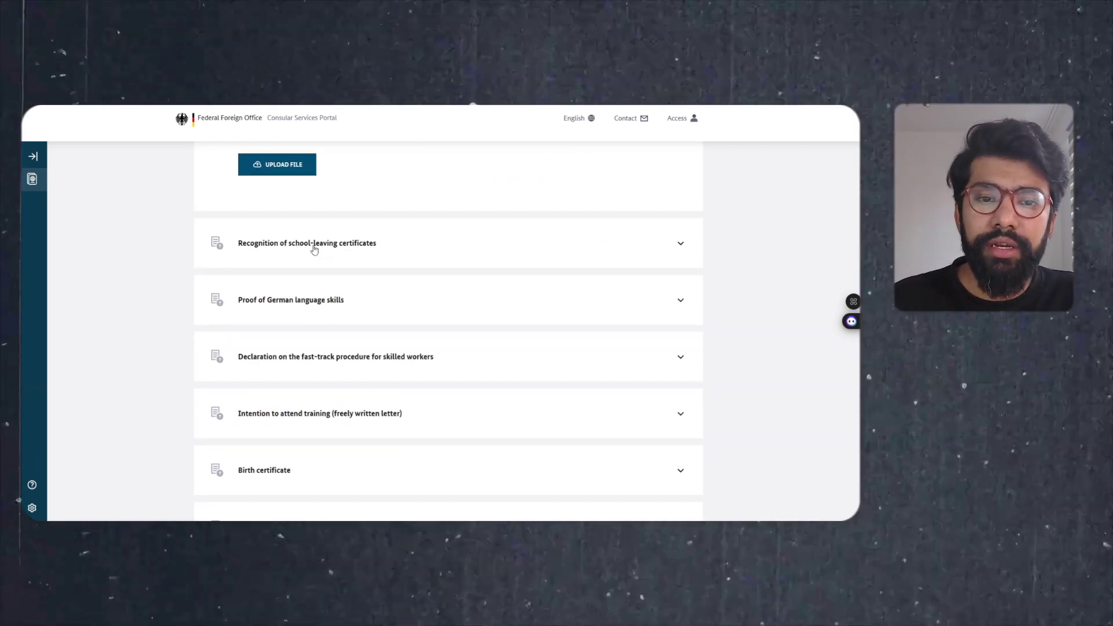
- Expand Recognition of school-leaving certificates and Proof of German language skills to read their submission requirements
click(313, 248)
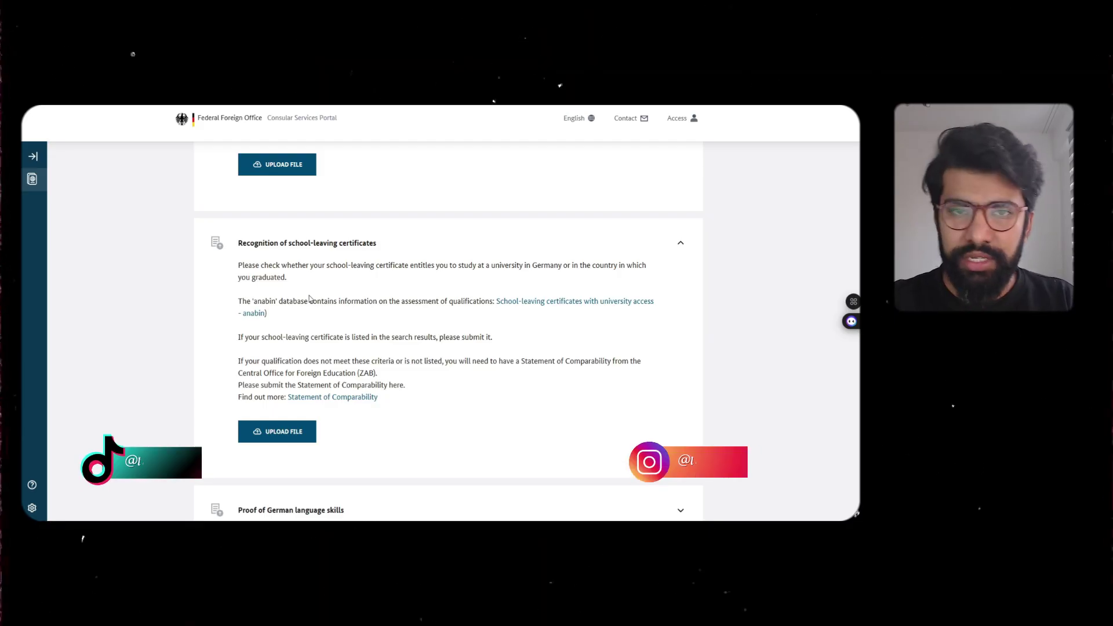
scroll(309, 298, down, 4)
click(314, 288)
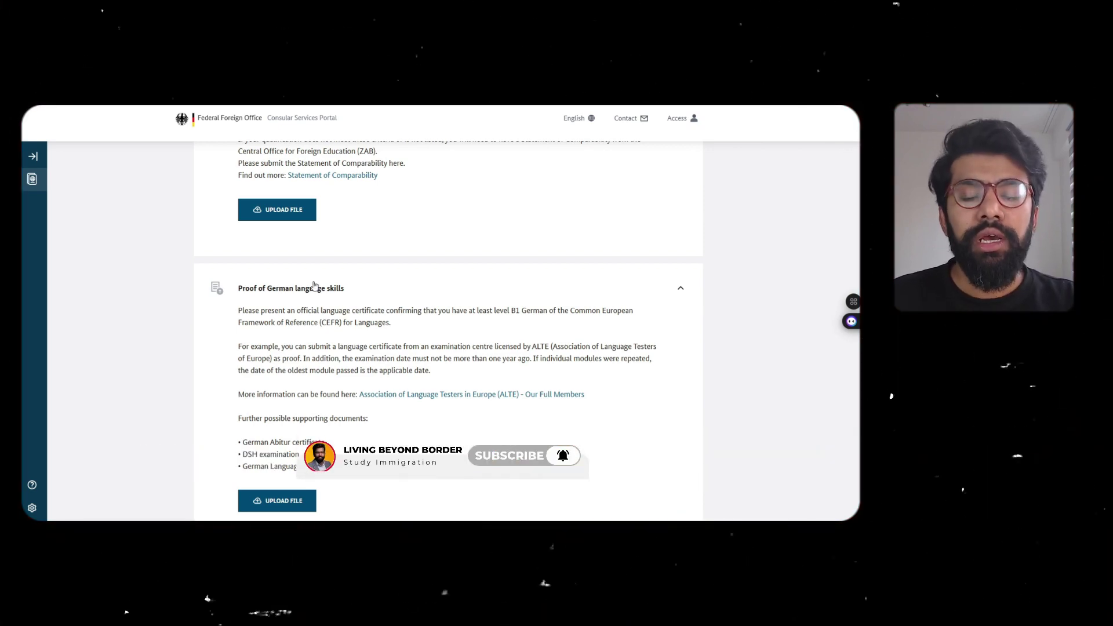
- Expand the Declaration on the fast-track procedure for skilled workers and open its downloadable PDF form
scroll(313, 284, down, 5)
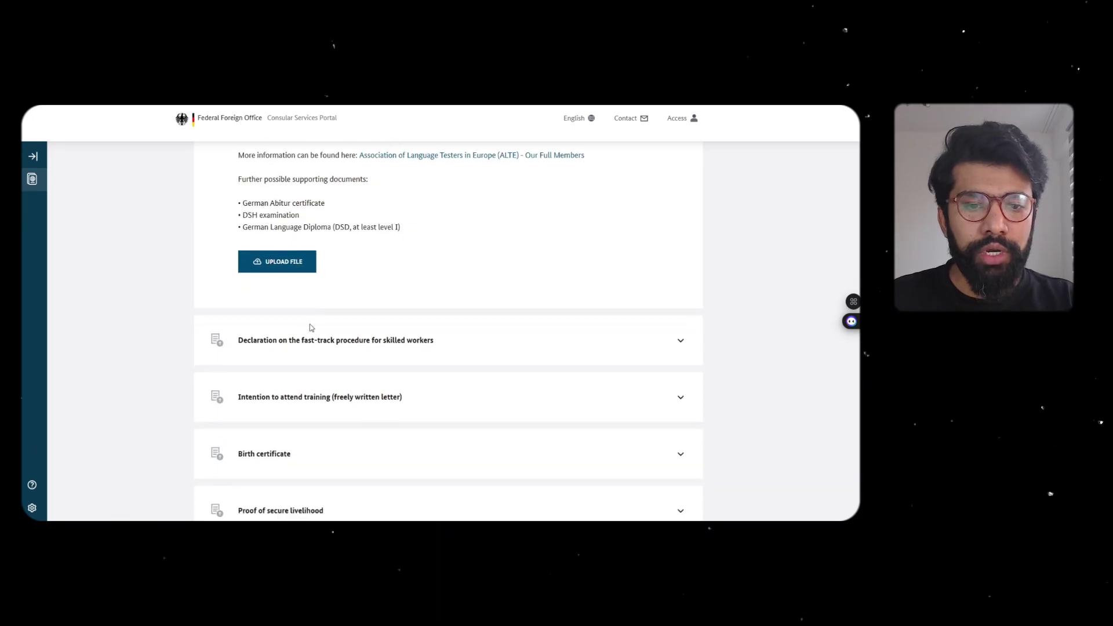
click(330, 270)
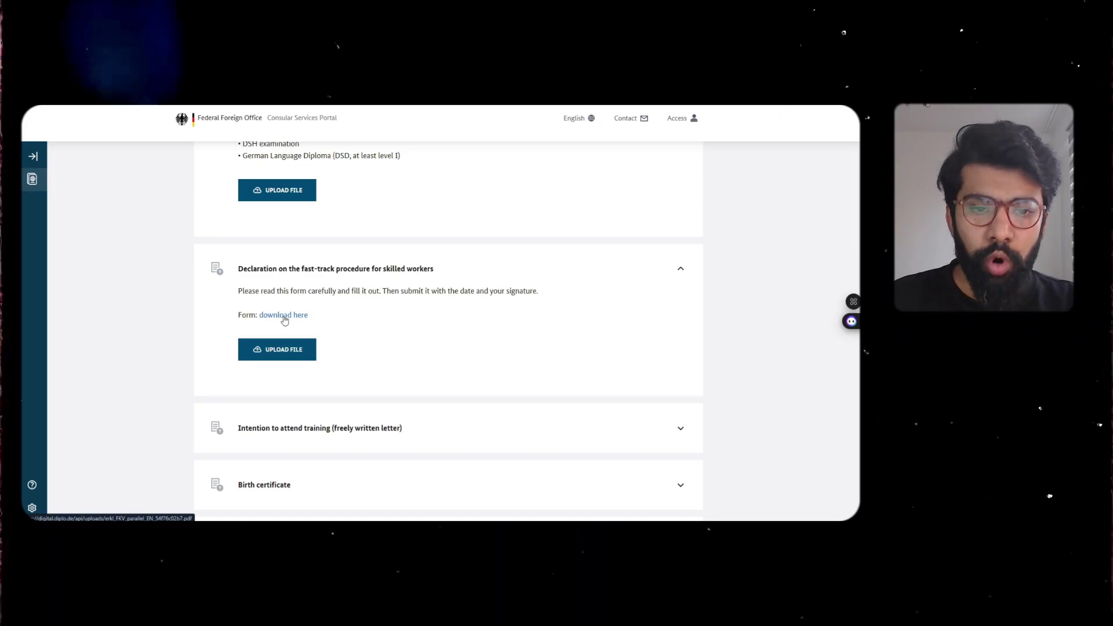
click(284, 318)
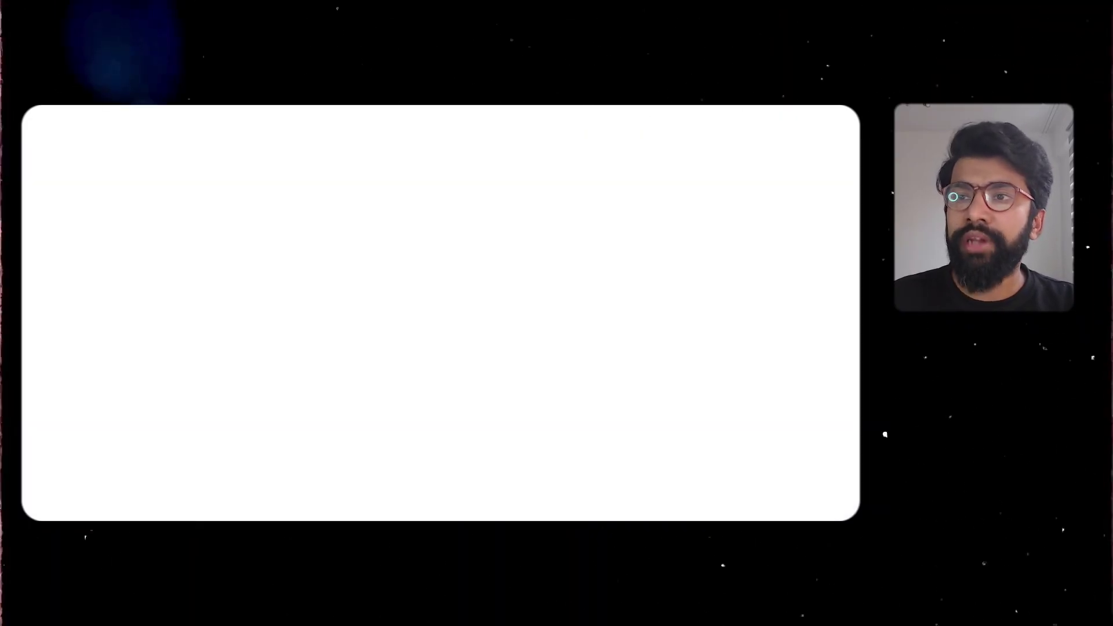
- Review the fast-track declaration form and mark option "c) No procedure or procedure in the future"
scroll(451, 259, down, 3)
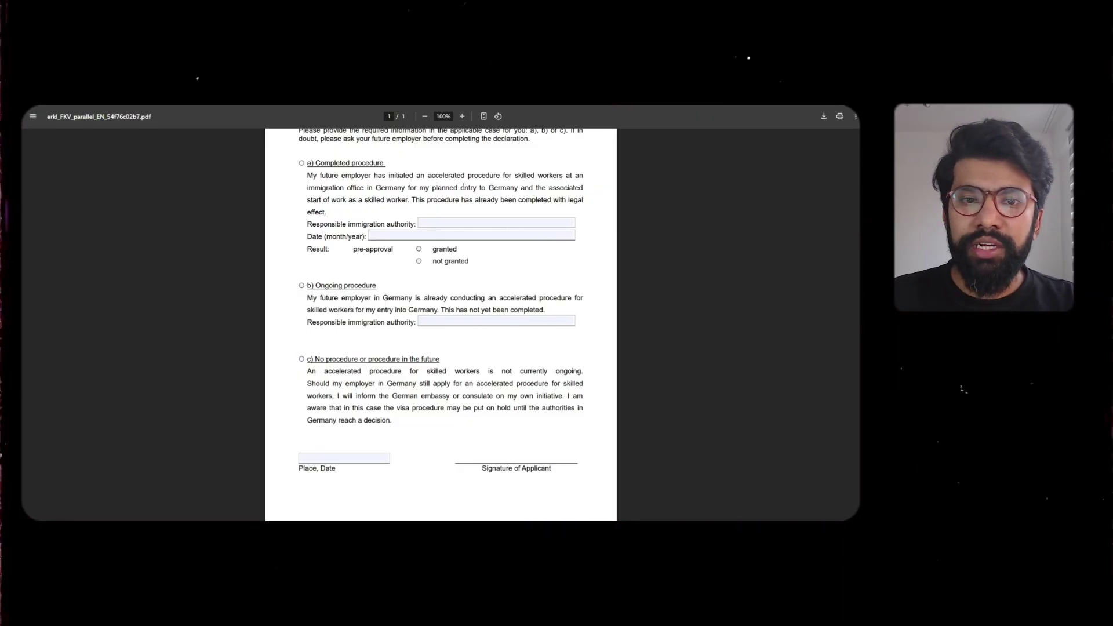
scroll(463, 185, up, 1)
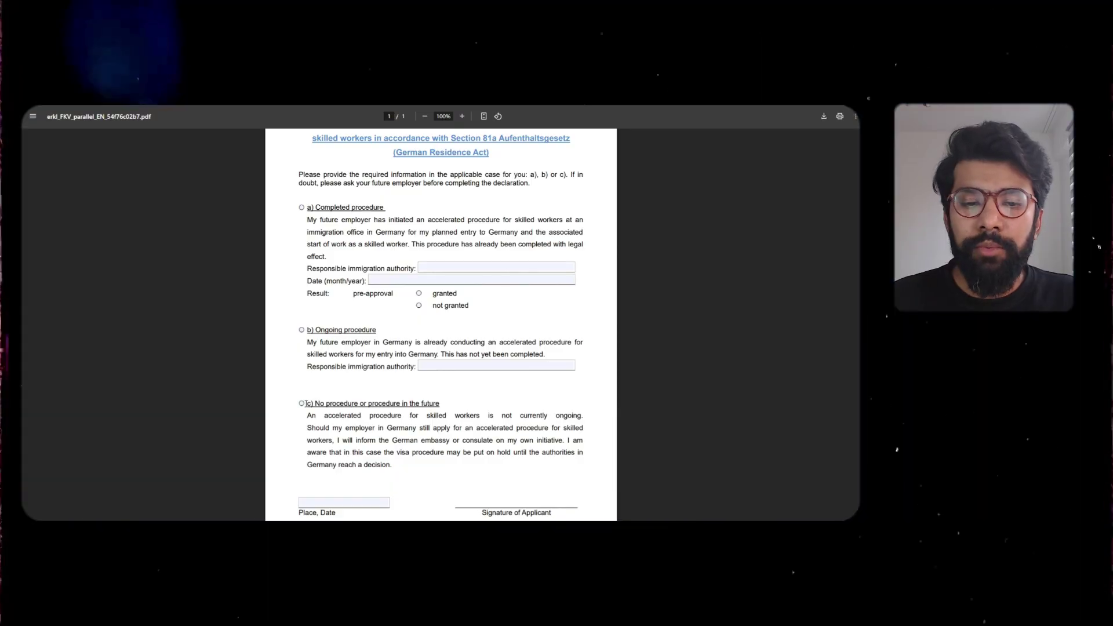
click(302, 404)
scroll(310, 446, down, 1)
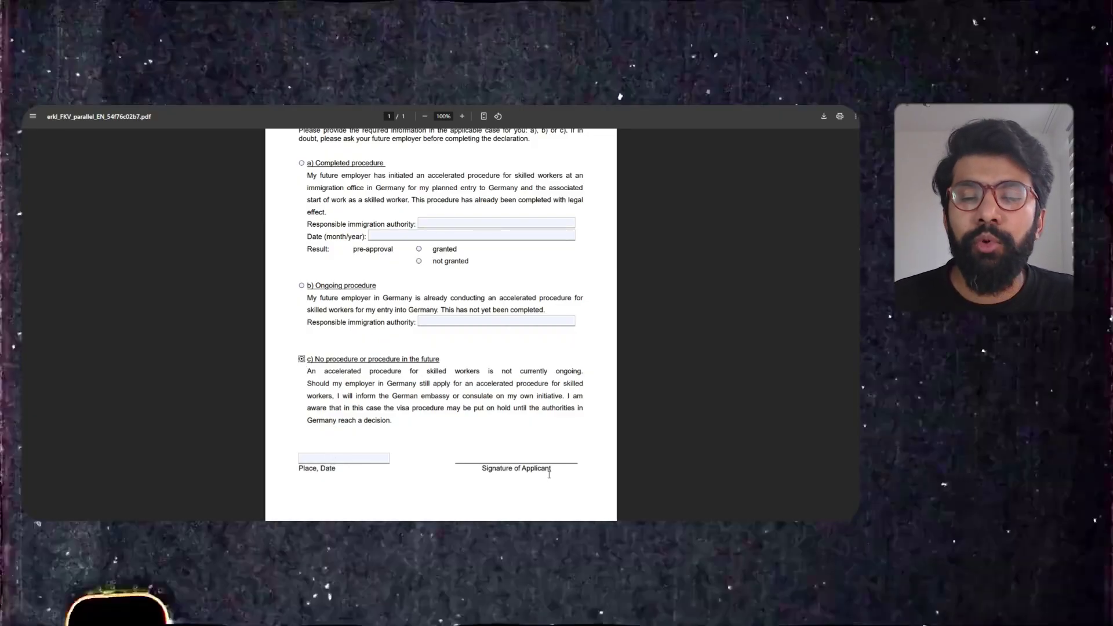
scroll(549, 474, up, 3)
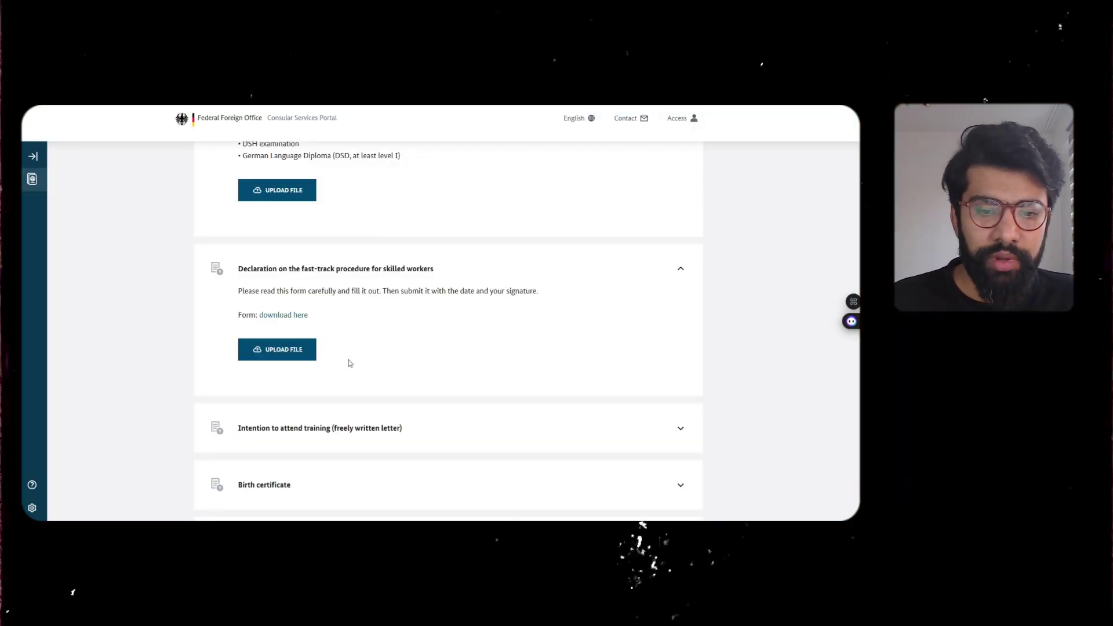
- Back in the required documents list, expand "Intention to attend training (freely written letter)" and read its requirements
scroll(342, 363, down, 1)
scroll(281, 364, down, 2)
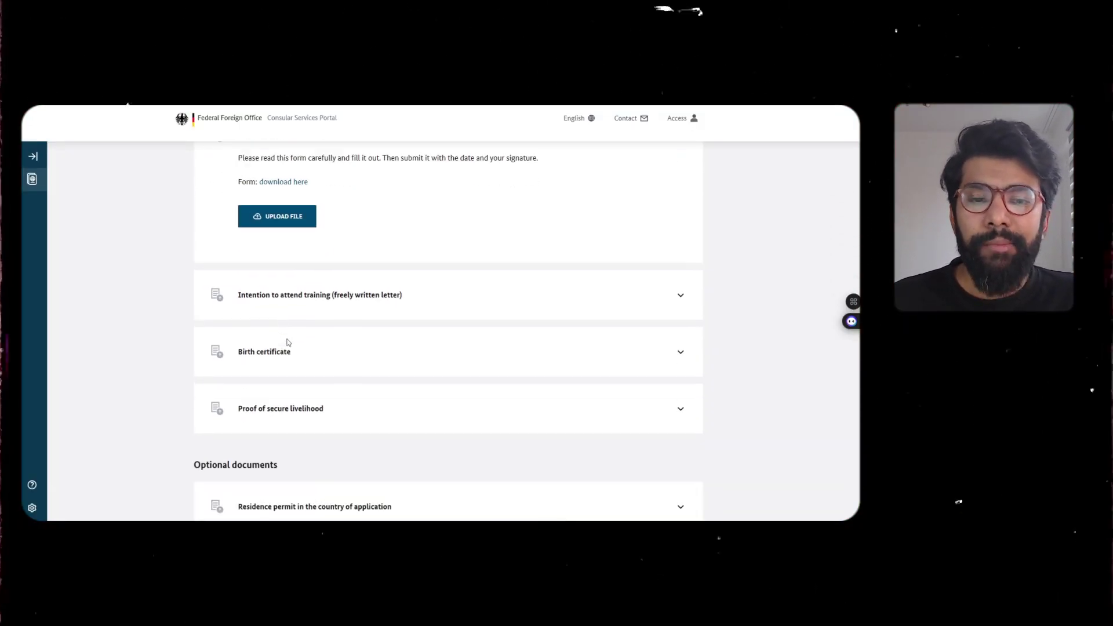
click(302, 302)
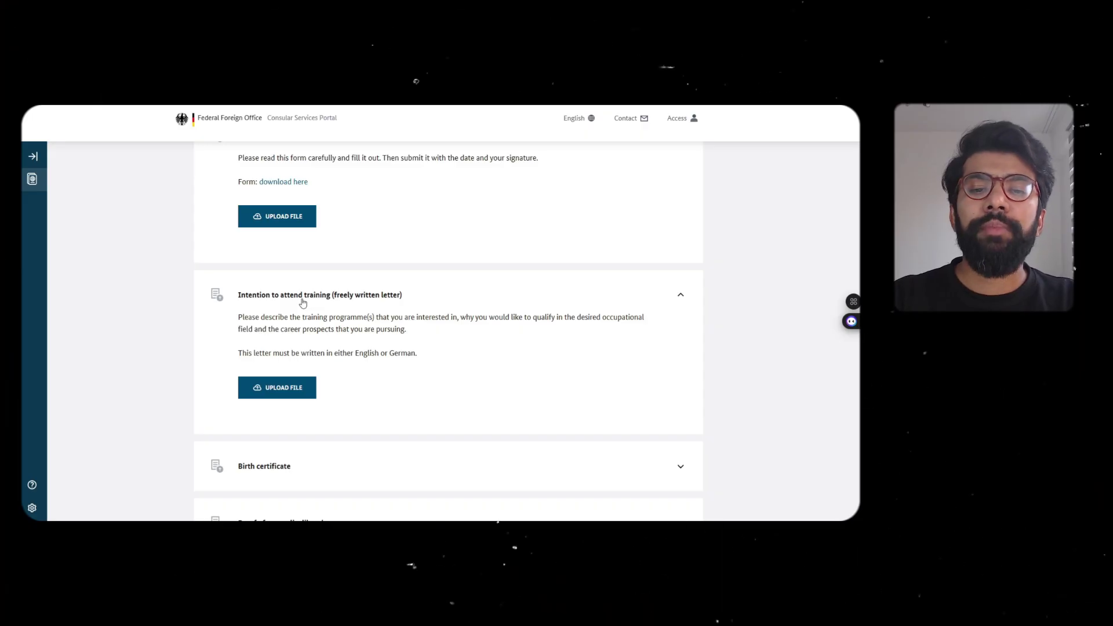
scroll(304, 348, down, 2)
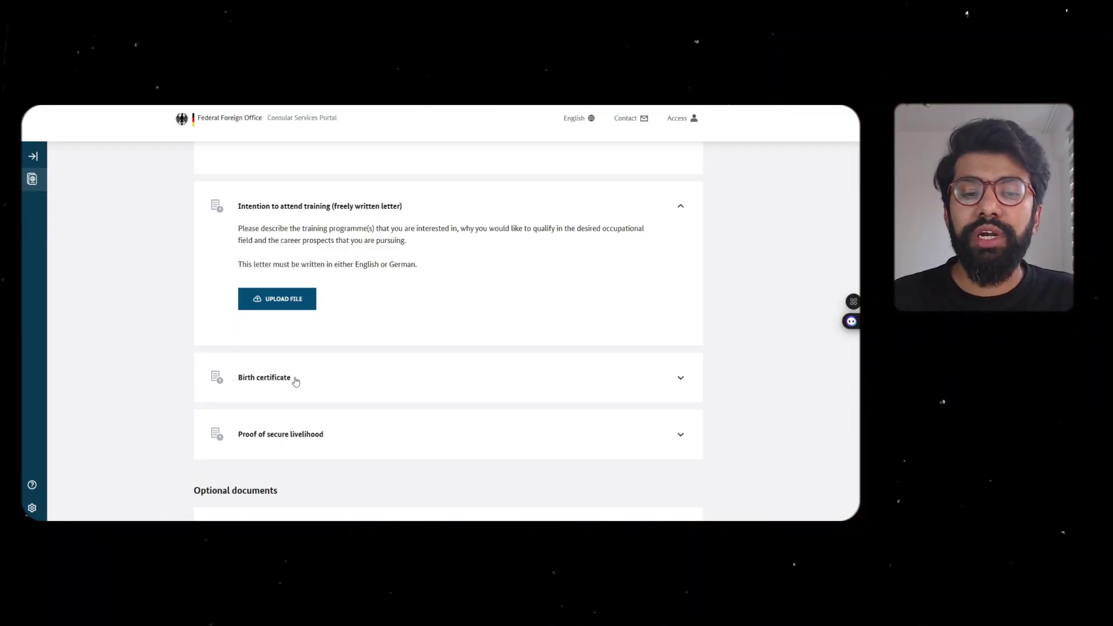
- Expand Birth certificate, Proof of secure livelihood and, under Optional documents, Other documents to read their submission requirements
click(295, 380)
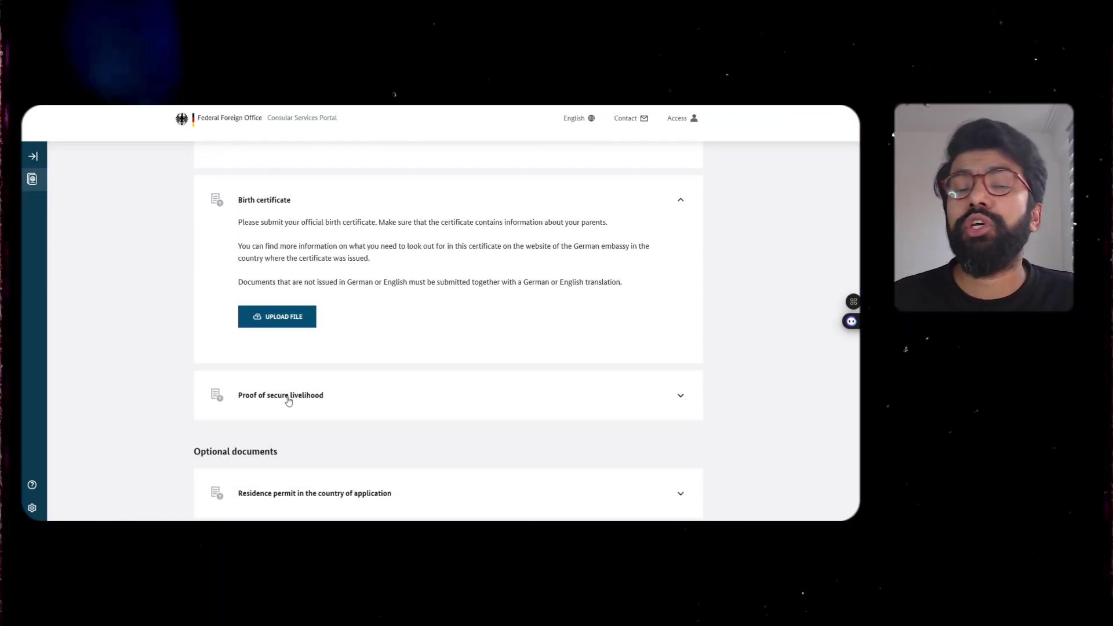
click(288, 397)
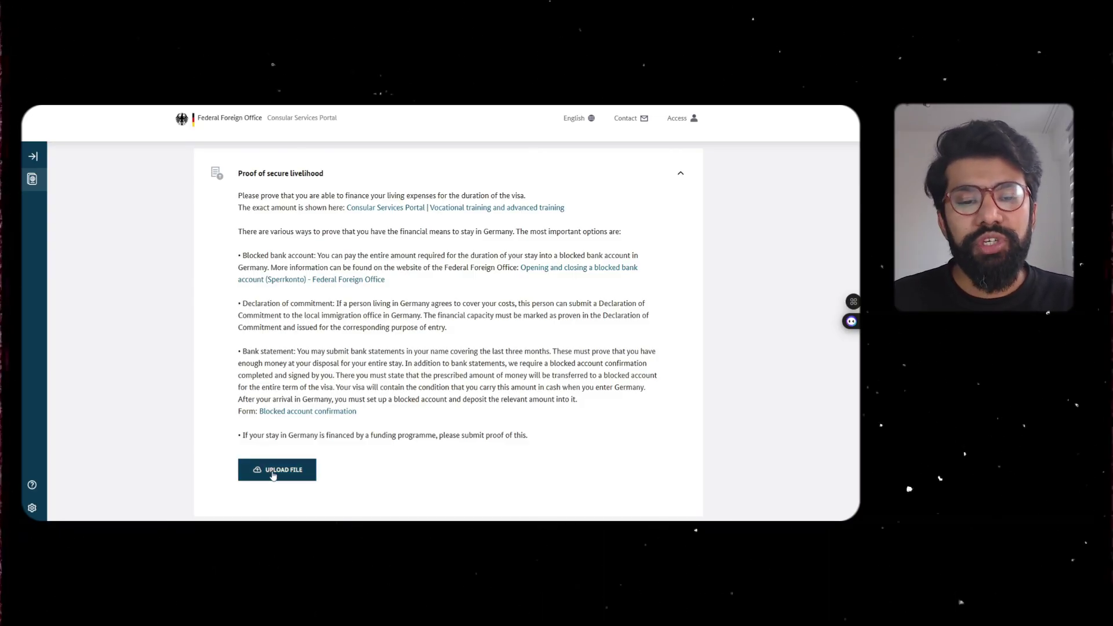
scroll(332, 428, down, 5)
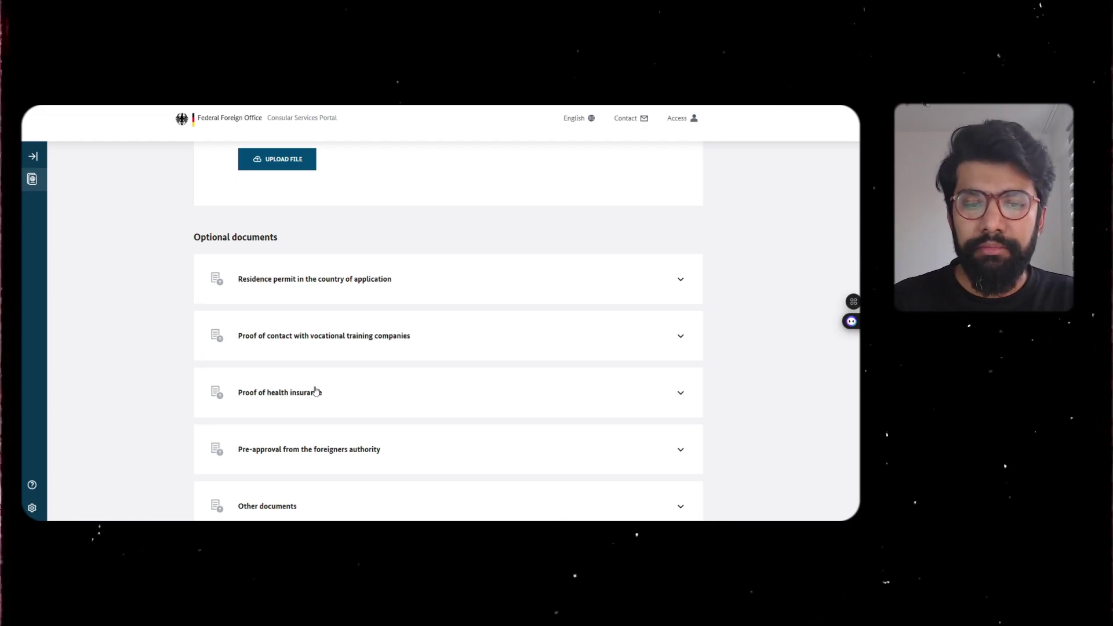
scroll(316, 391, down, 2)
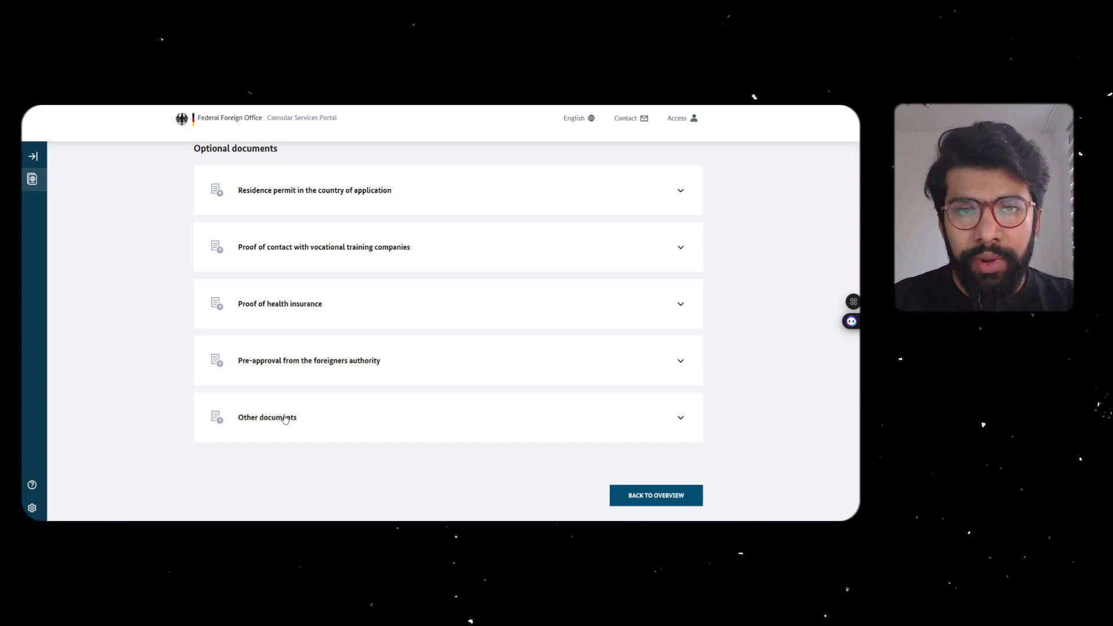
click(285, 419)
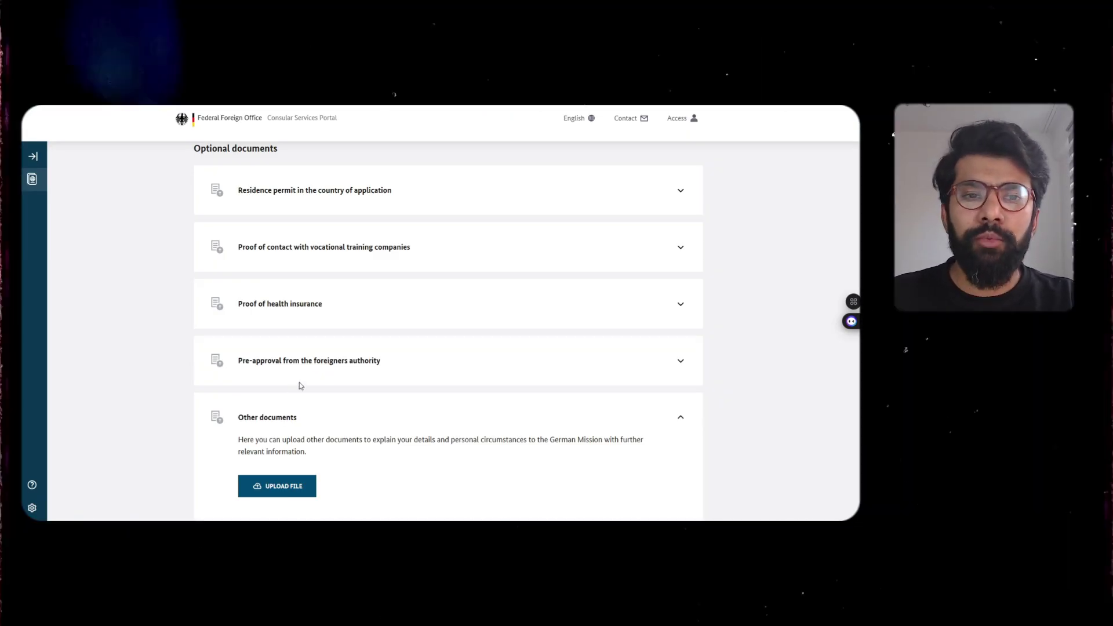
- Collapse the Proof of secure livelihood, Birth certificate and Intention to attend training entries in the required documents list
scroll(301, 385, up, 3)
scroll(299, 384, up, 5)
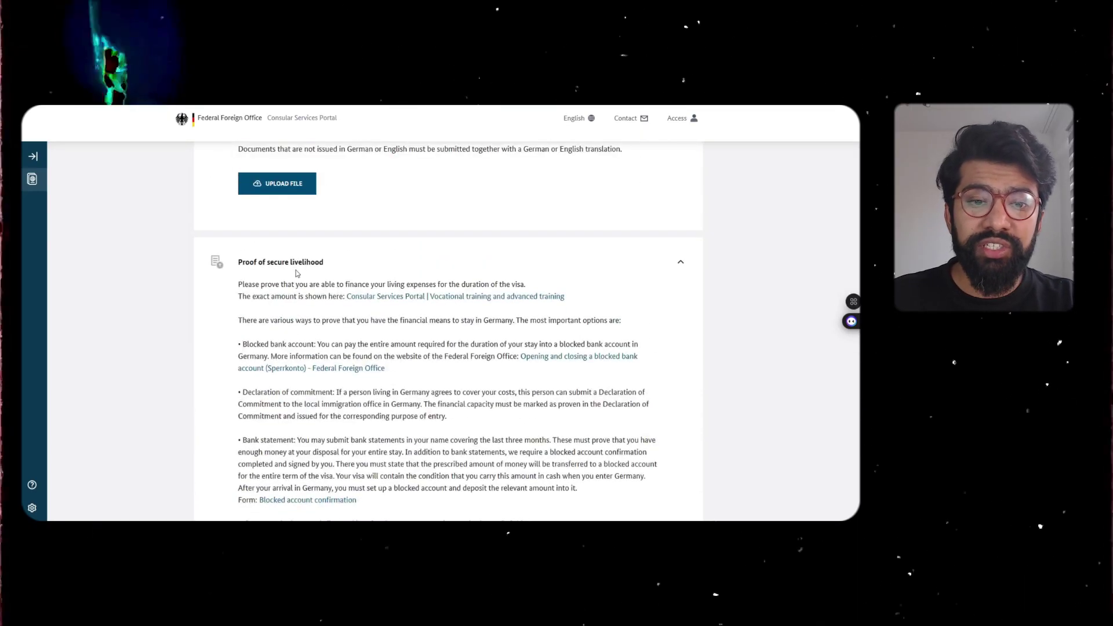
click(296, 264)
scroll(291, 304, up, 1)
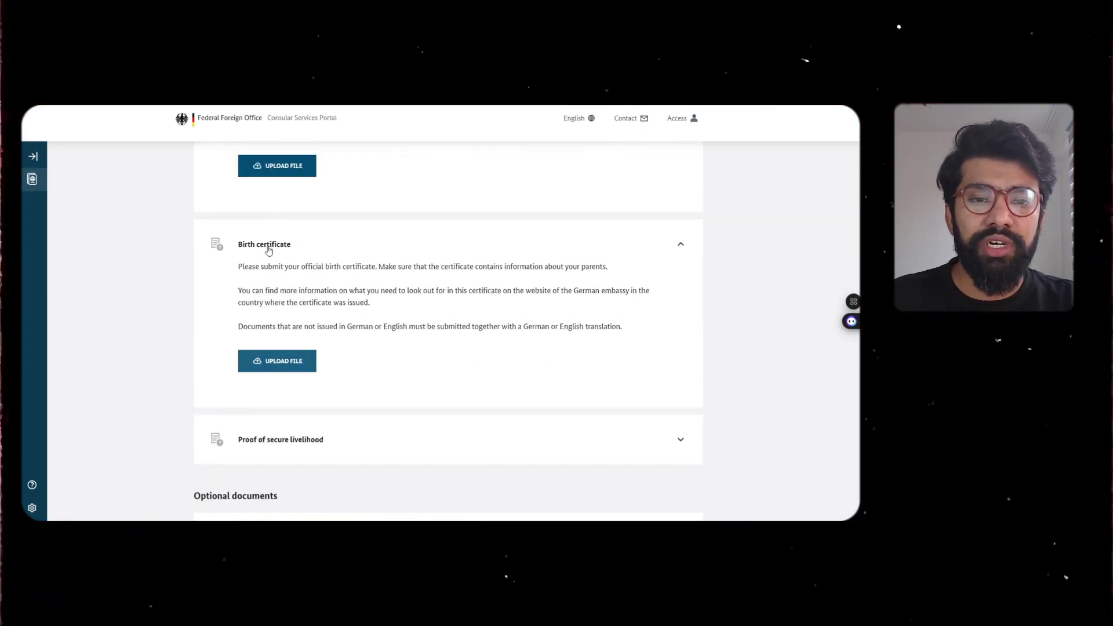
click(269, 251)
click(270, 252)
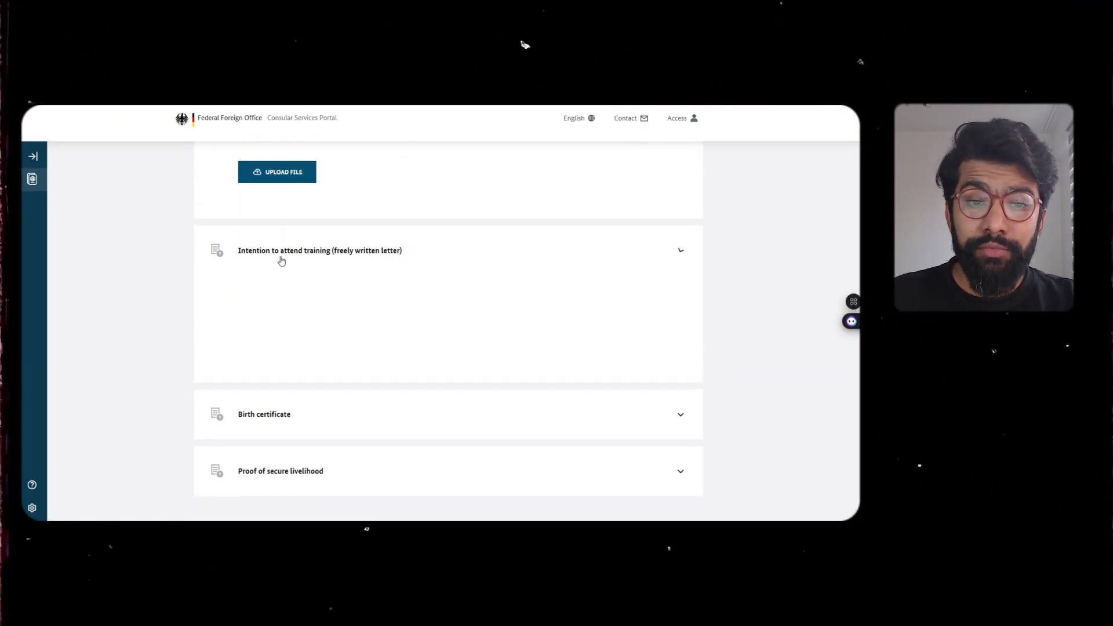
- Collapse the fast-track declaration, German language skills, Recognition of school-leaving certificates and School-leaving certificate entries
scroll(277, 249, up, 3)
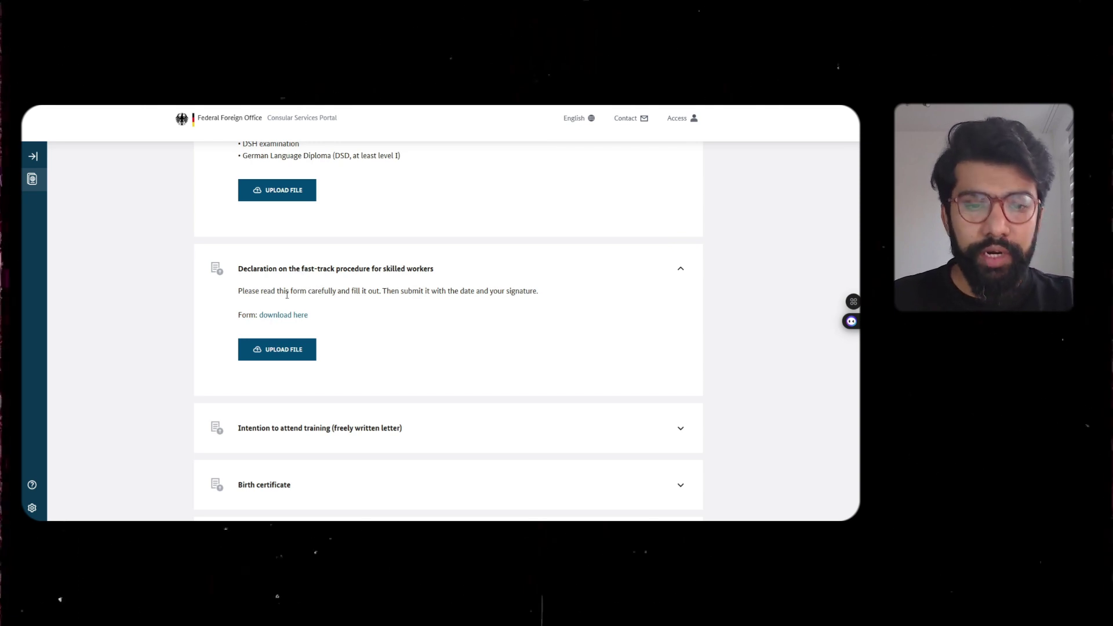
click(293, 270)
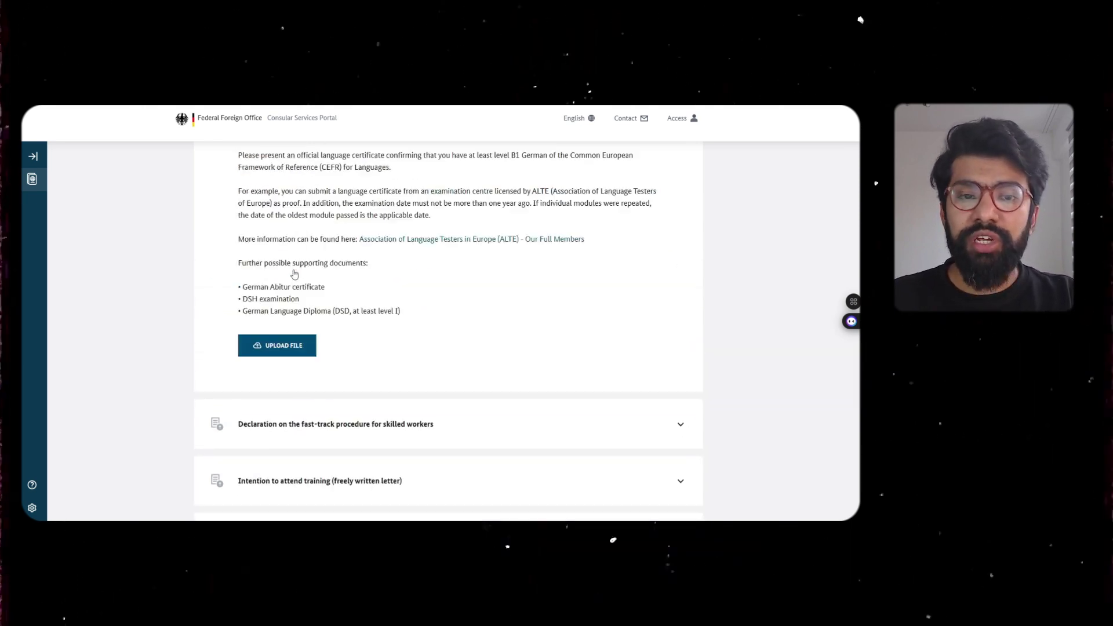
scroll(294, 275, up, 5)
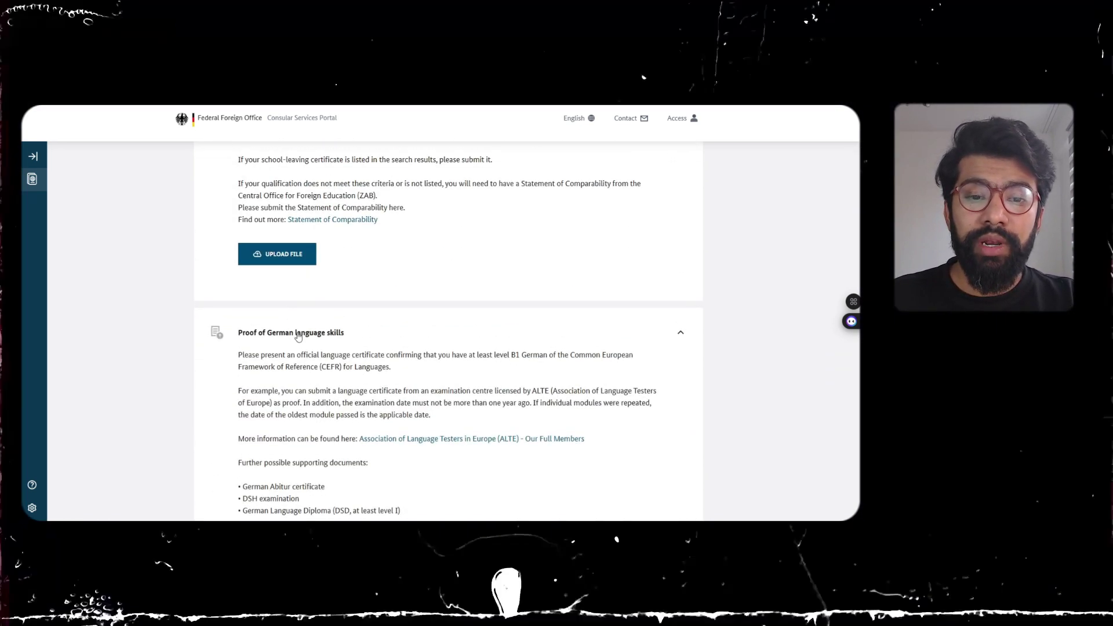
click(298, 333)
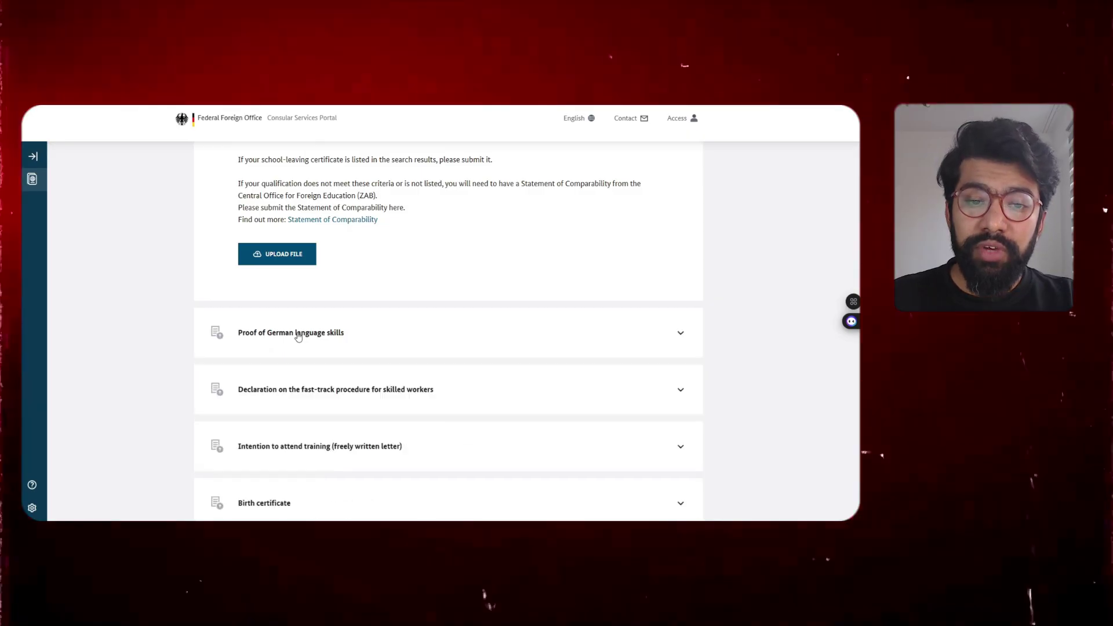
scroll(296, 325, up, 3)
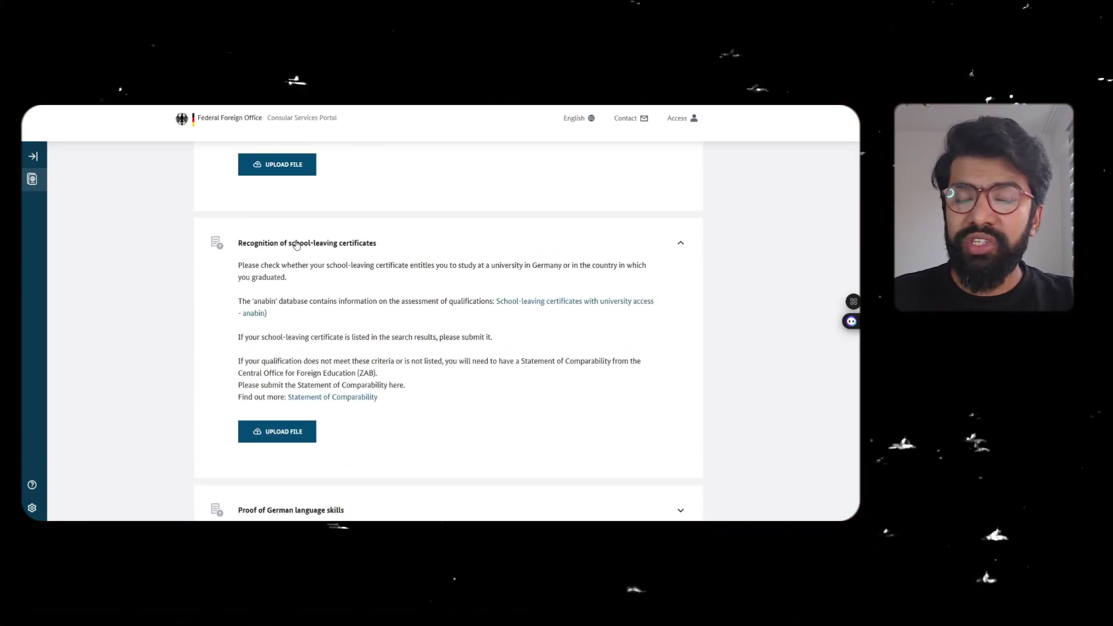
click(297, 244)
scroll(292, 250, up, 4)
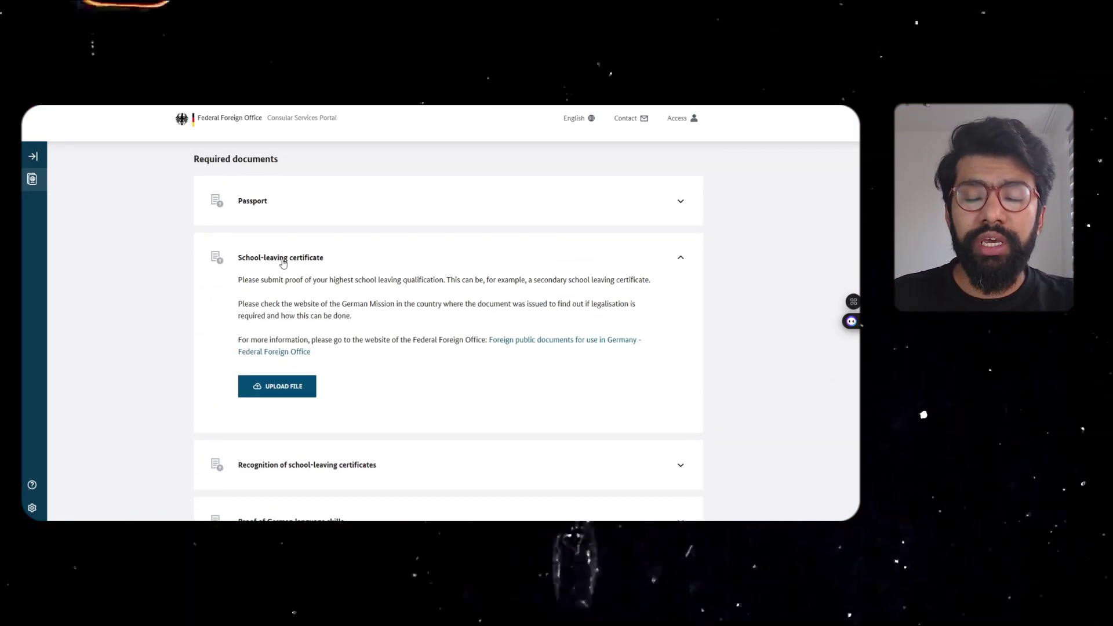
click(281, 259)
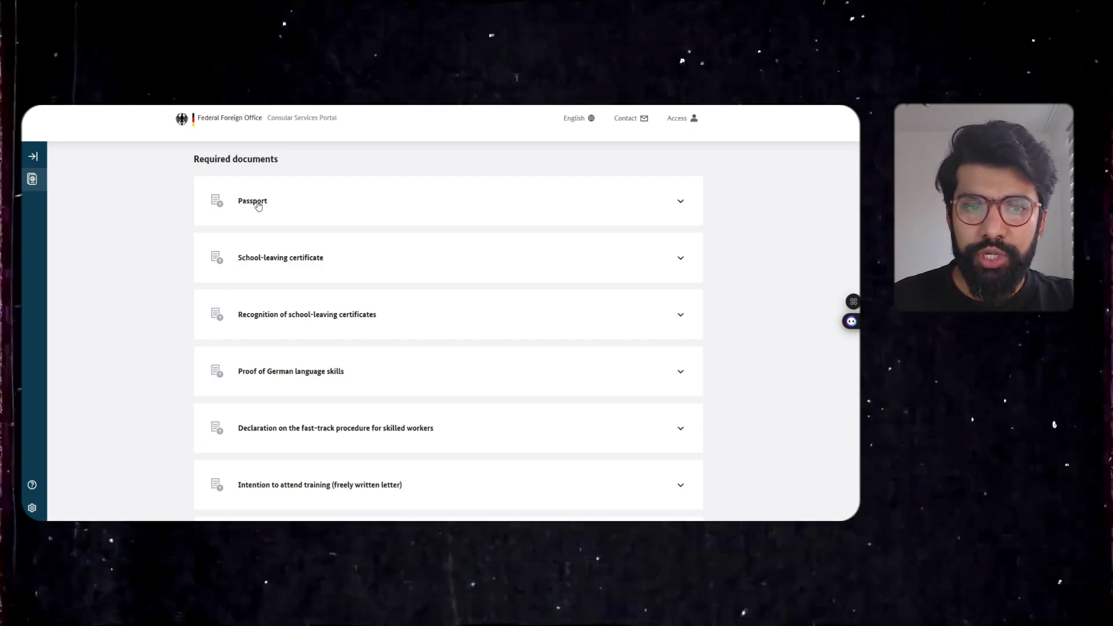
- Reopen the entry form from the application overview and change the Vocational training answer to "Yes, I have a contract for in-company vocational training."
scroll(258, 204, up, 3)
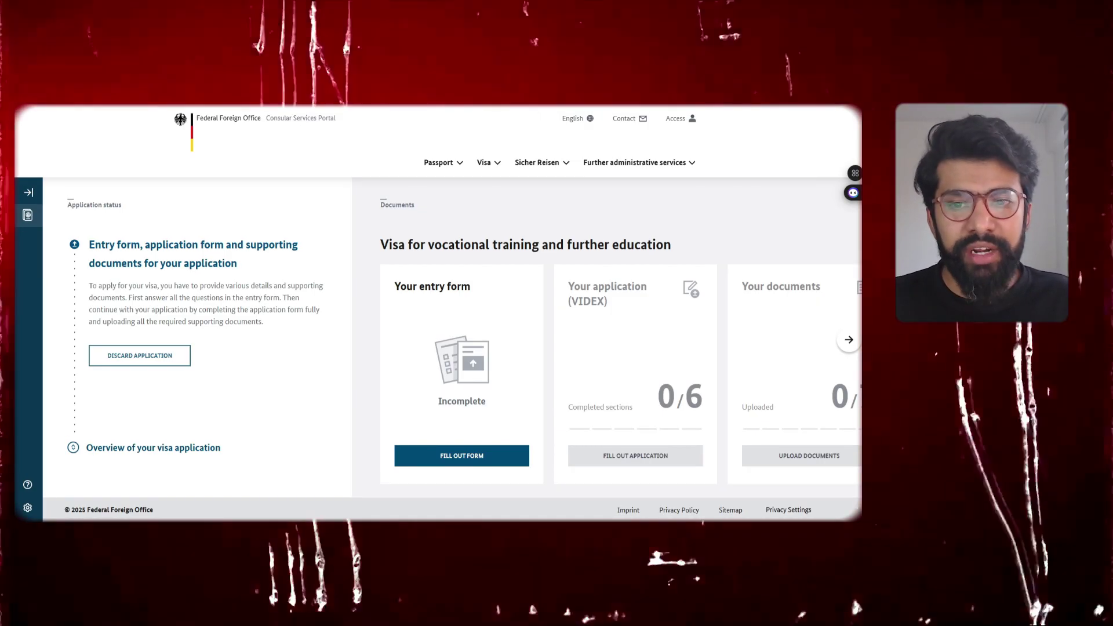
click(472, 462)
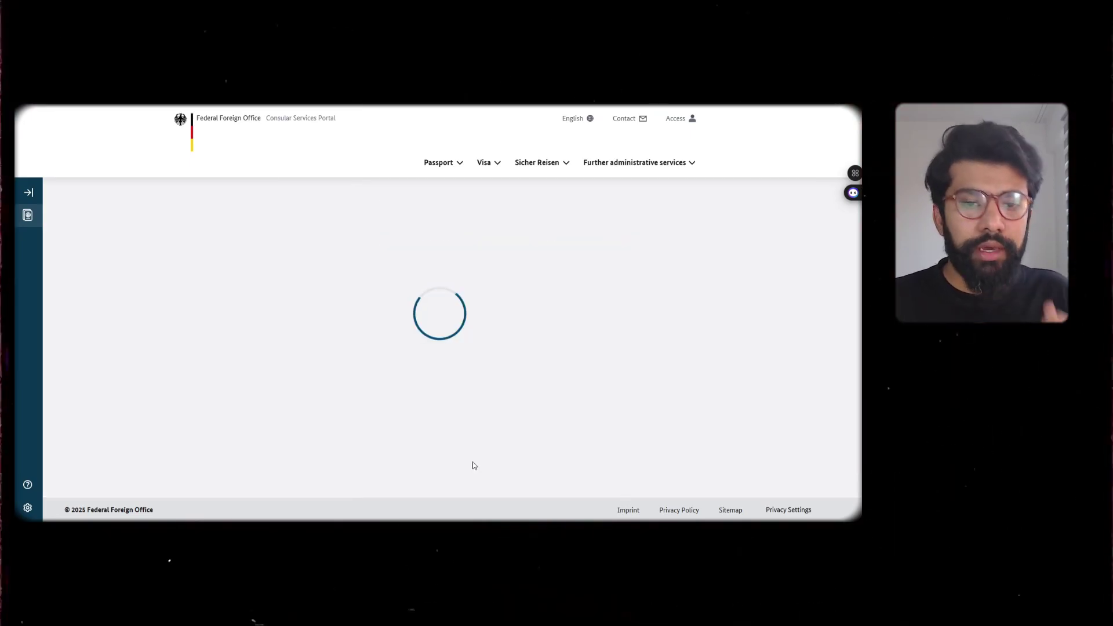
scroll(399, 384, down, 3)
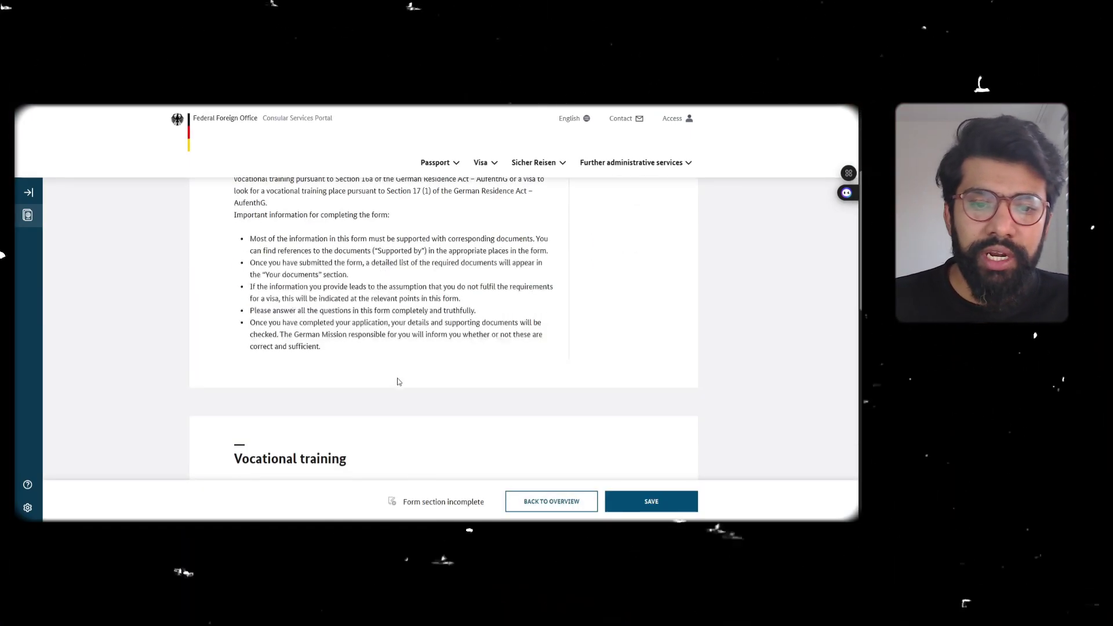
scroll(399, 384, down, 5)
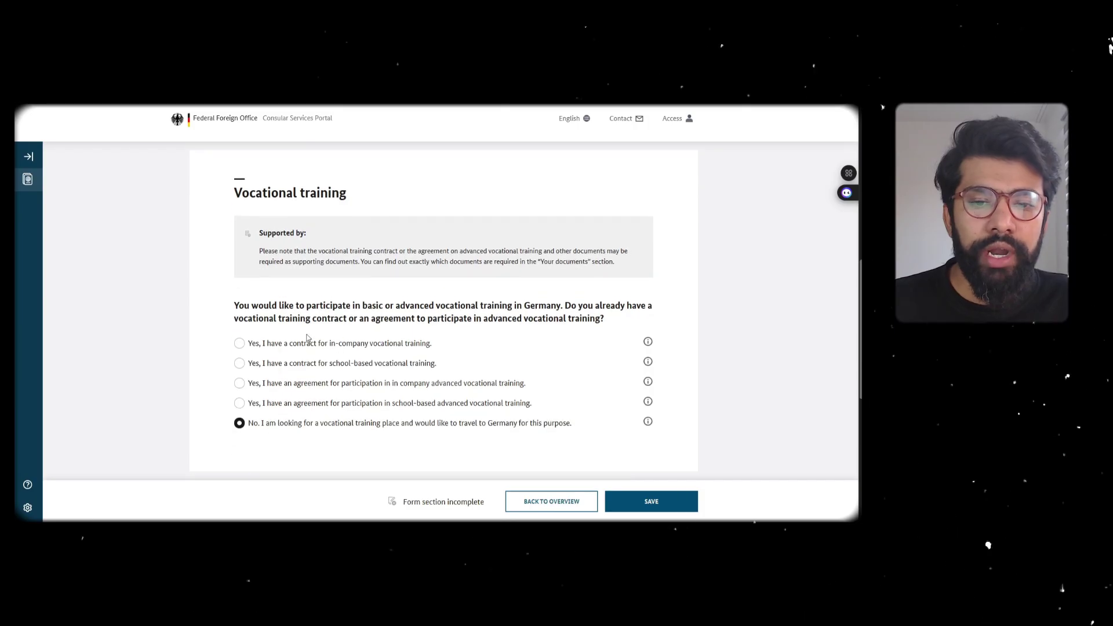
click(242, 344)
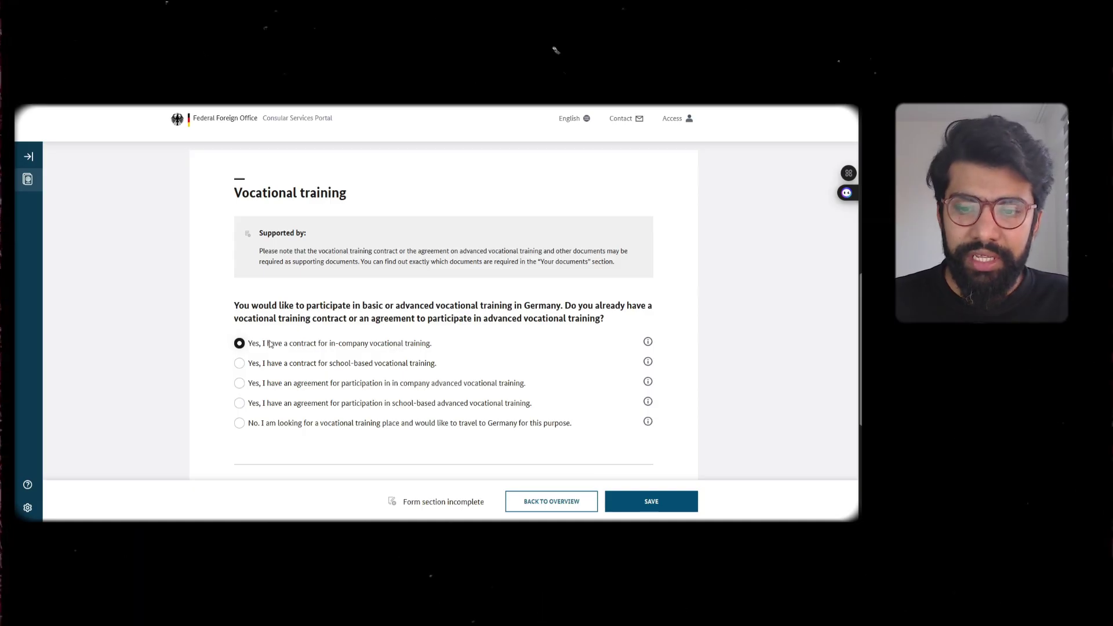
- Read the definition of qualified vocational training and answer "Is it a qualified vocational training programme?" with Yes
scroll(269, 344, down, 2)
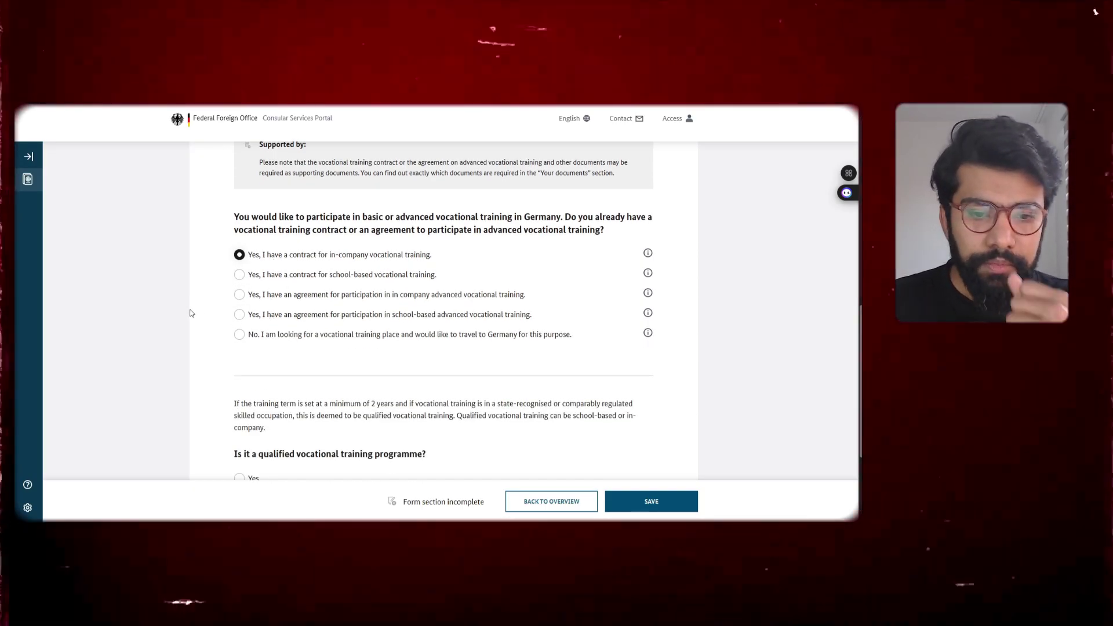
scroll(310, 345, down, 3)
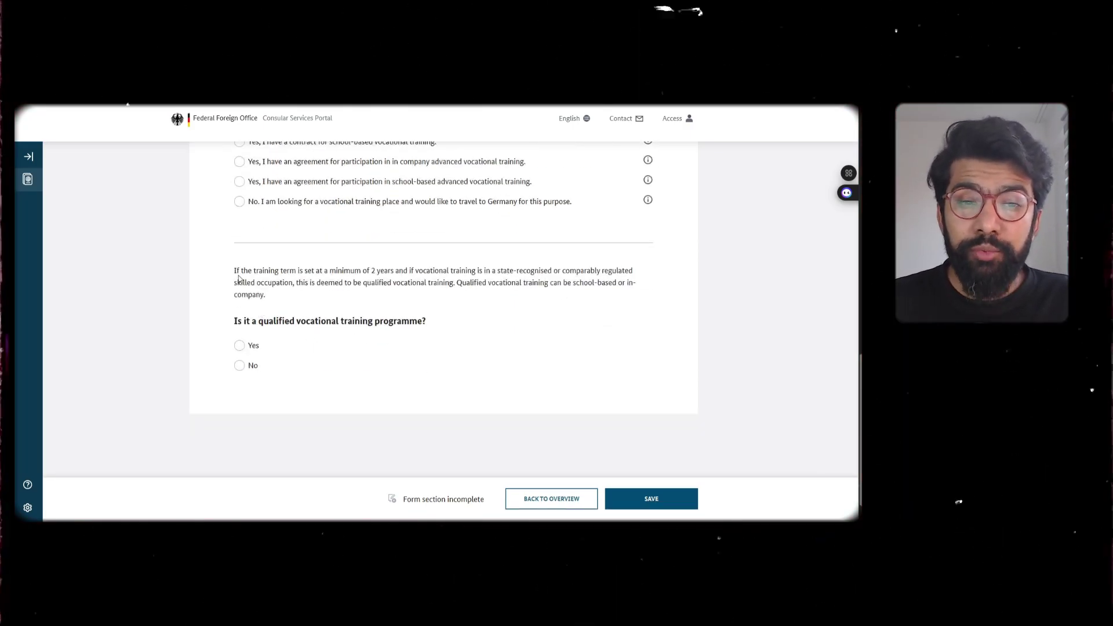
drag(263, 320, 410, 331)
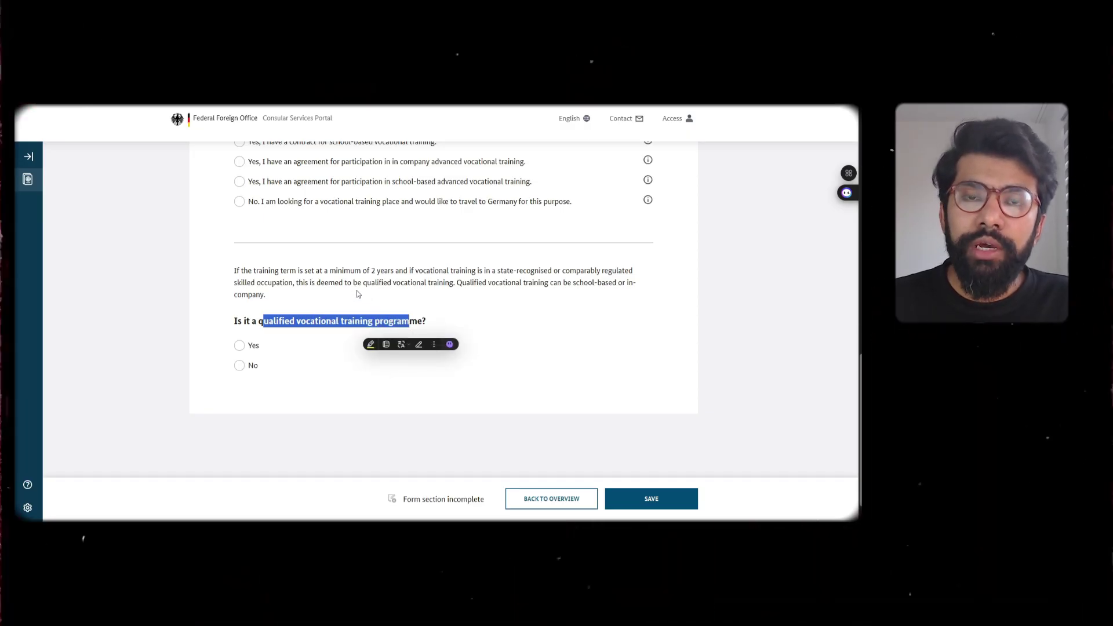
click(356, 291)
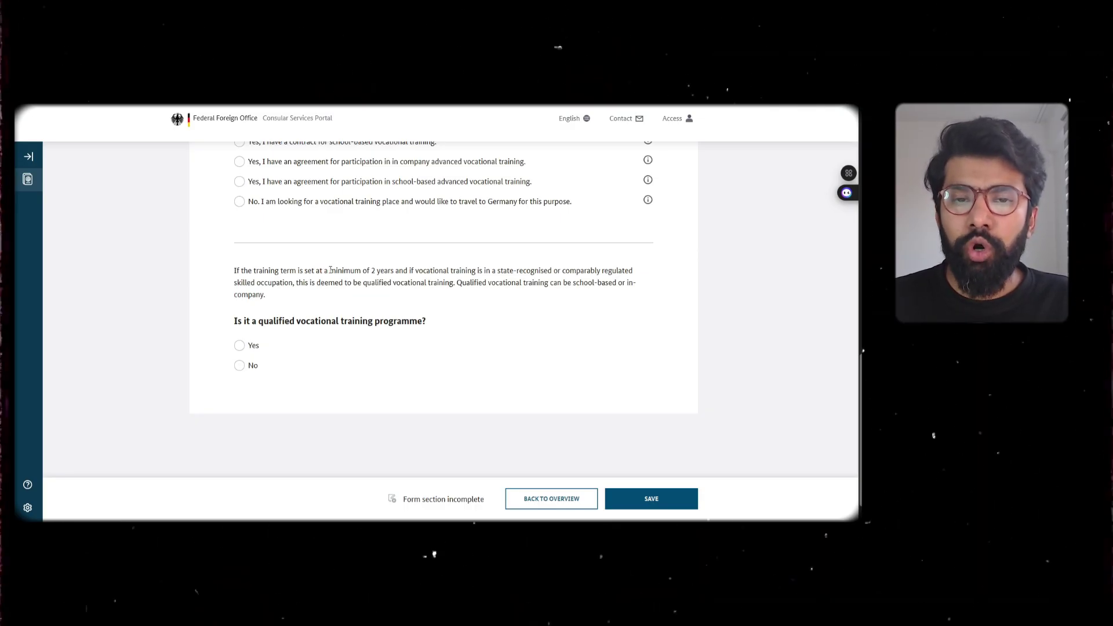
drag(330, 270, 293, 283)
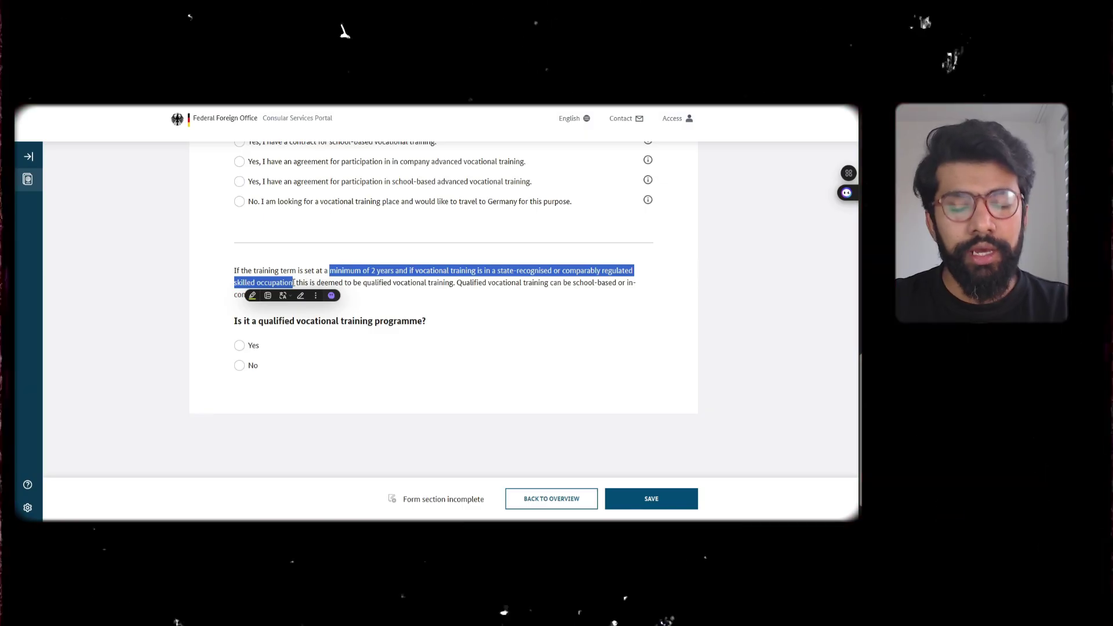
click(436, 317)
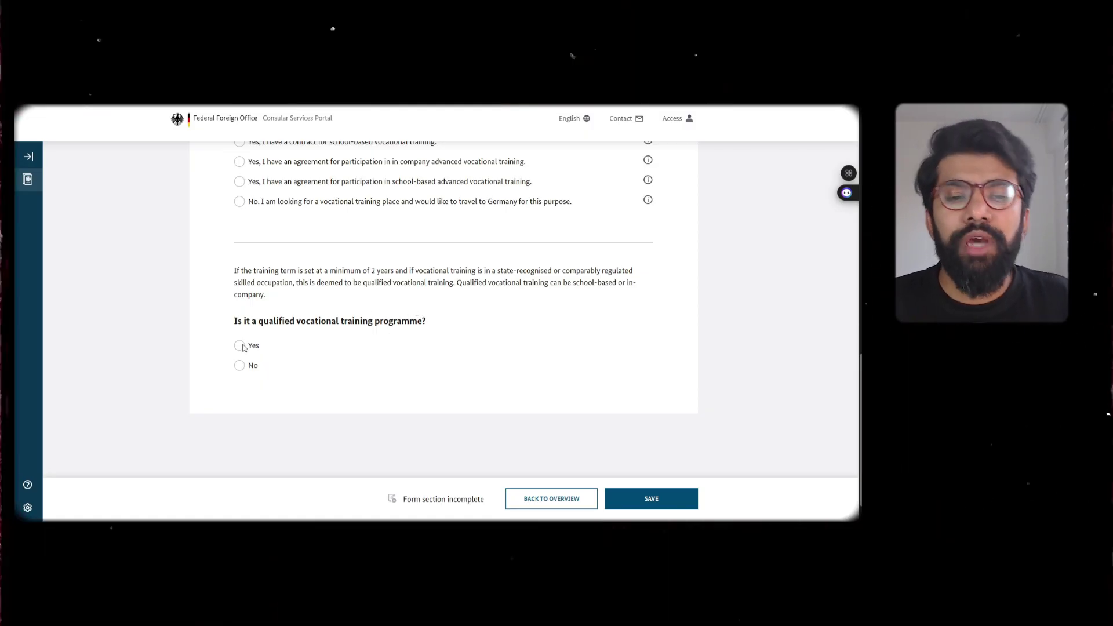
click(239, 346)
- Read the Language skills section's minimum German level and the answer option for proof with a language certificate
scroll(240, 348, down, 2)
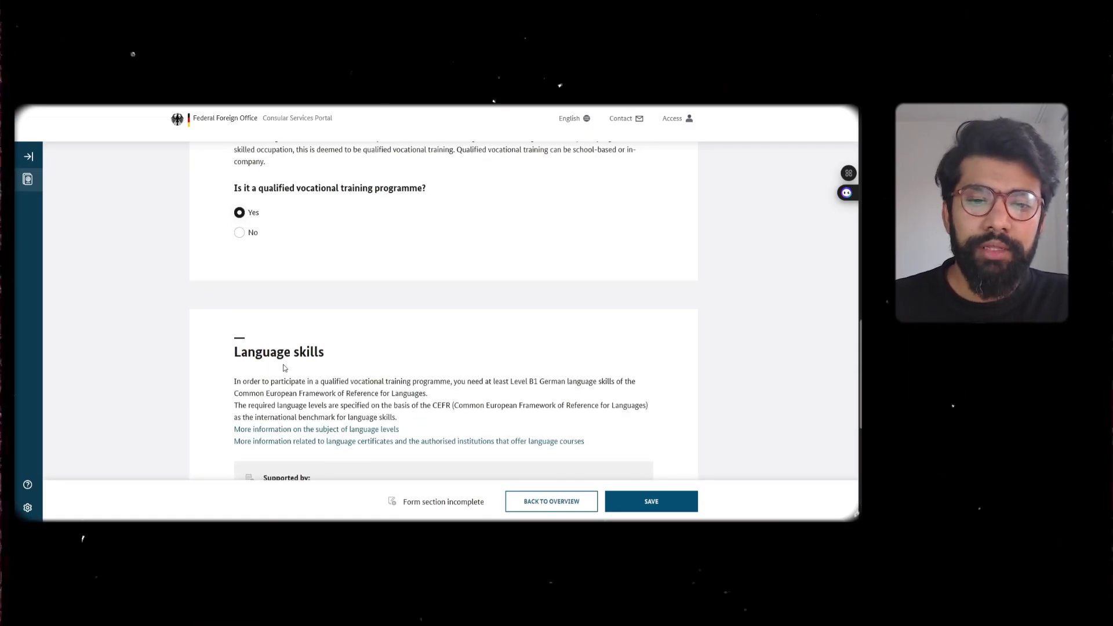
scroll(284, 367, down, 3)
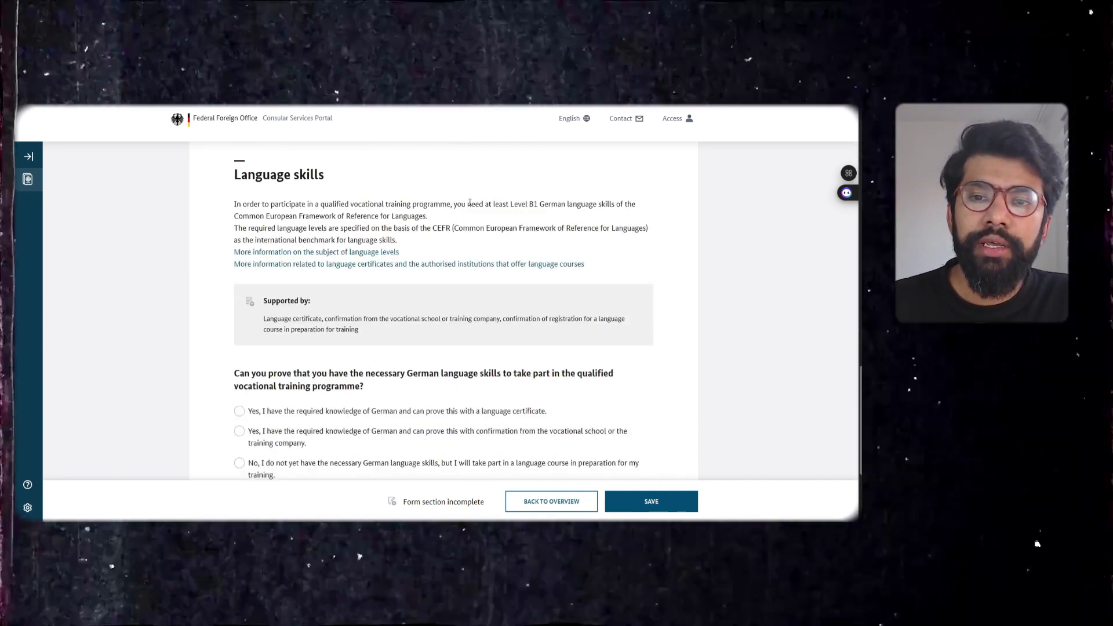
drag(456, 204, 539, 207)
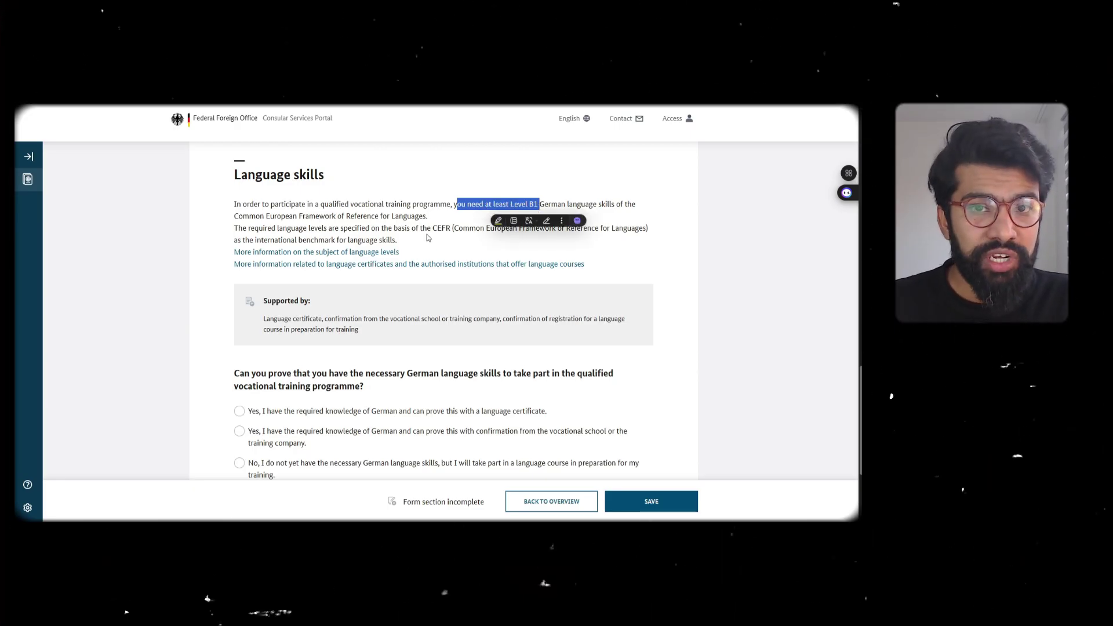
click(428, 237)
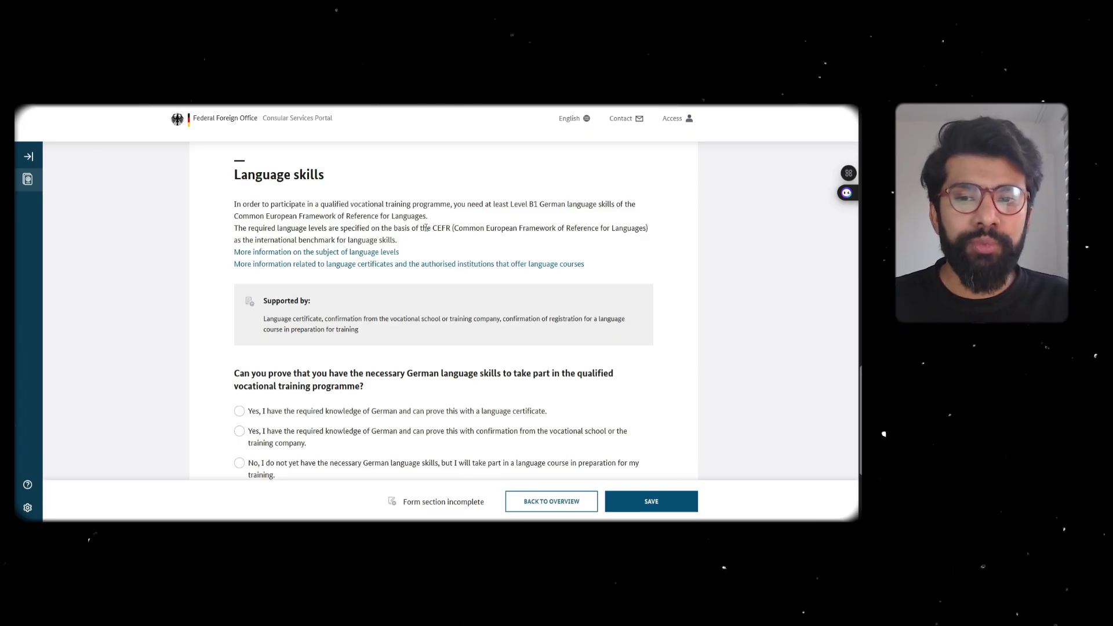
scroll(307, 371, down, 3)
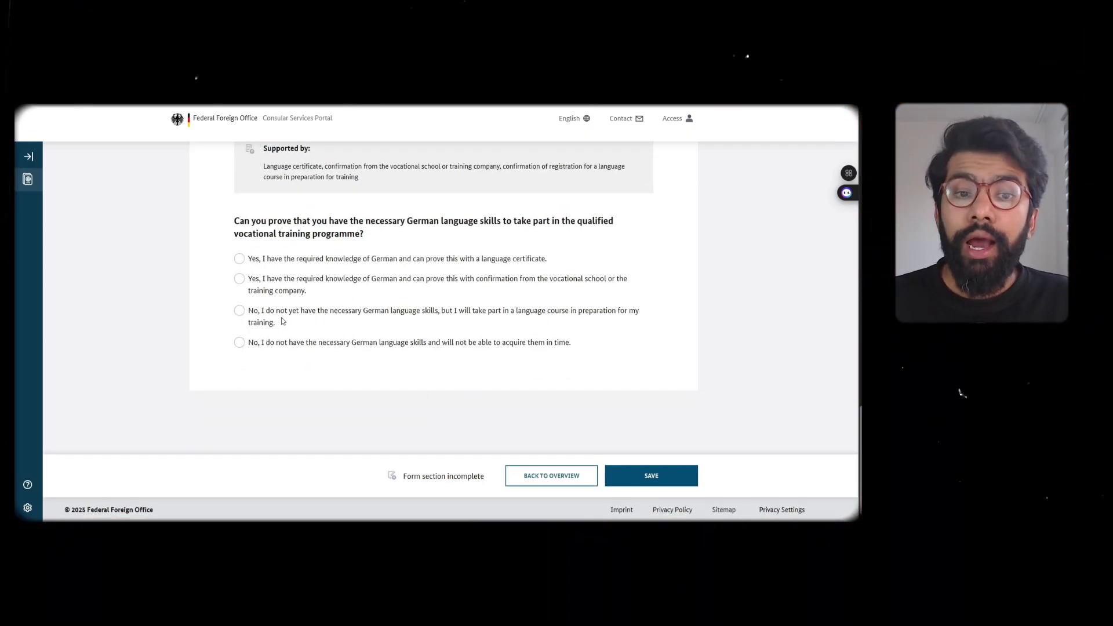
scroll(282, 319, up, 1)
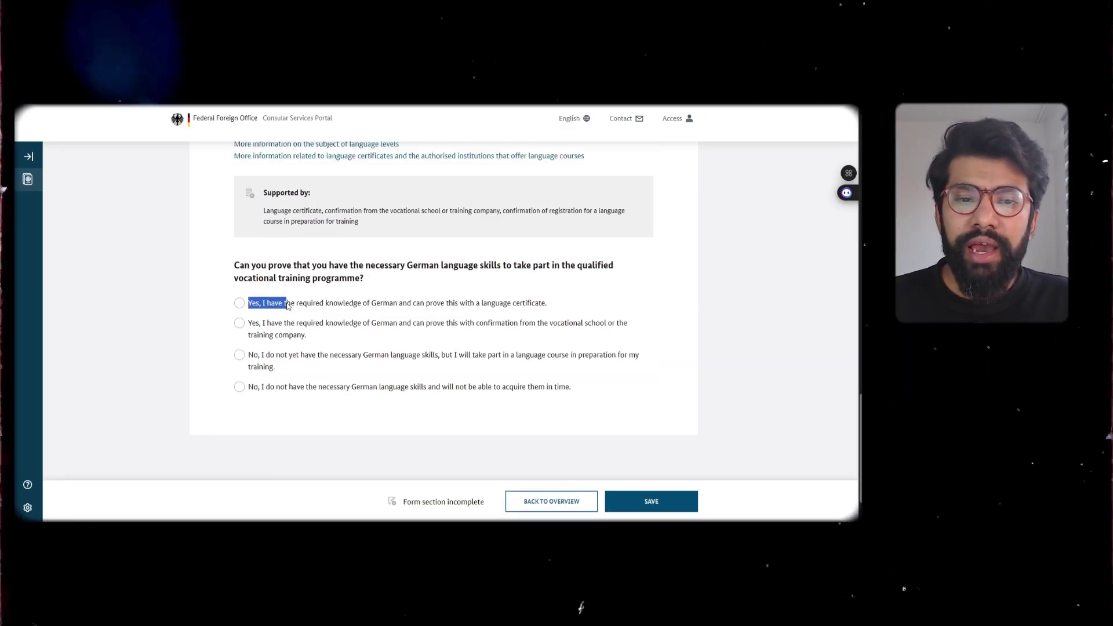
drag(288, 305, 556, 312)
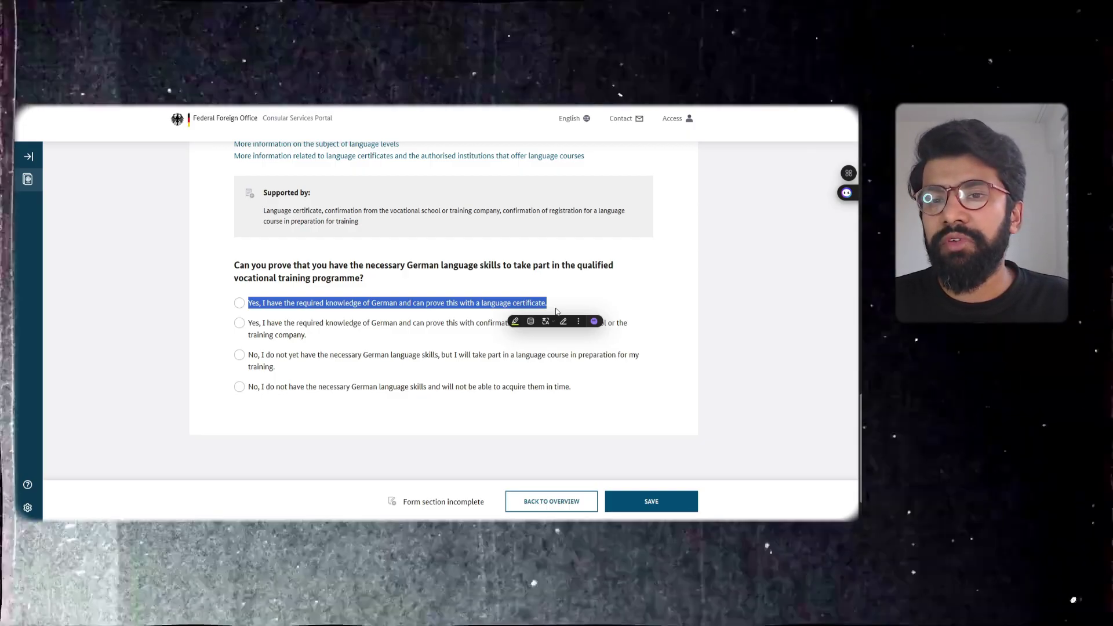
click(477, 308)
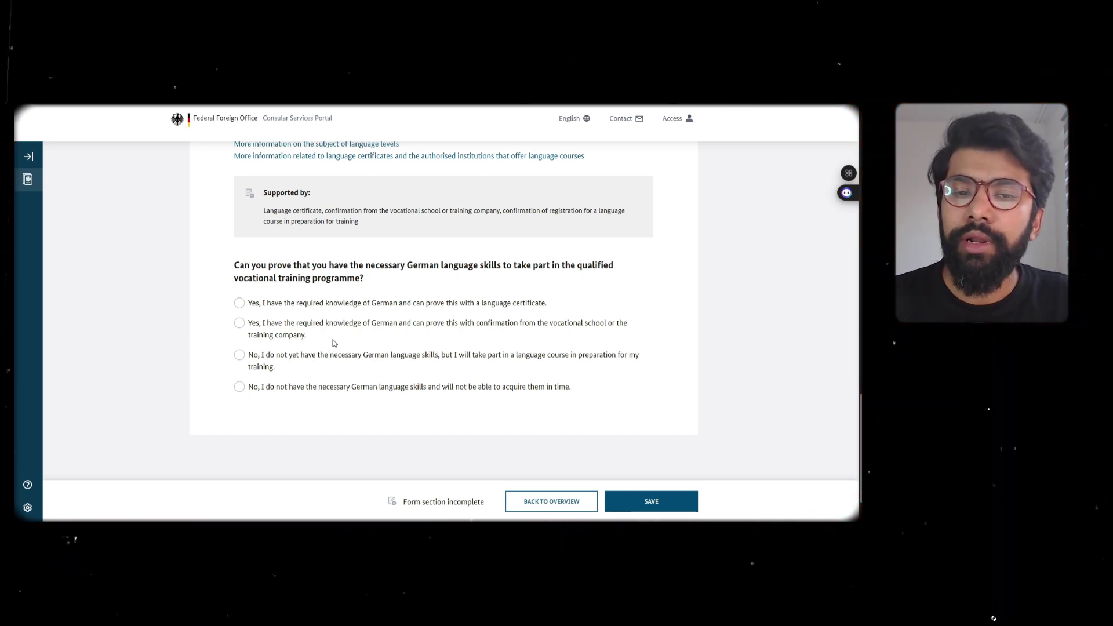
- Try the language-course answer and the "will not be able to acquire them in time" answer on German skills, and read the assessment
drag(247, 355, 389, 371)
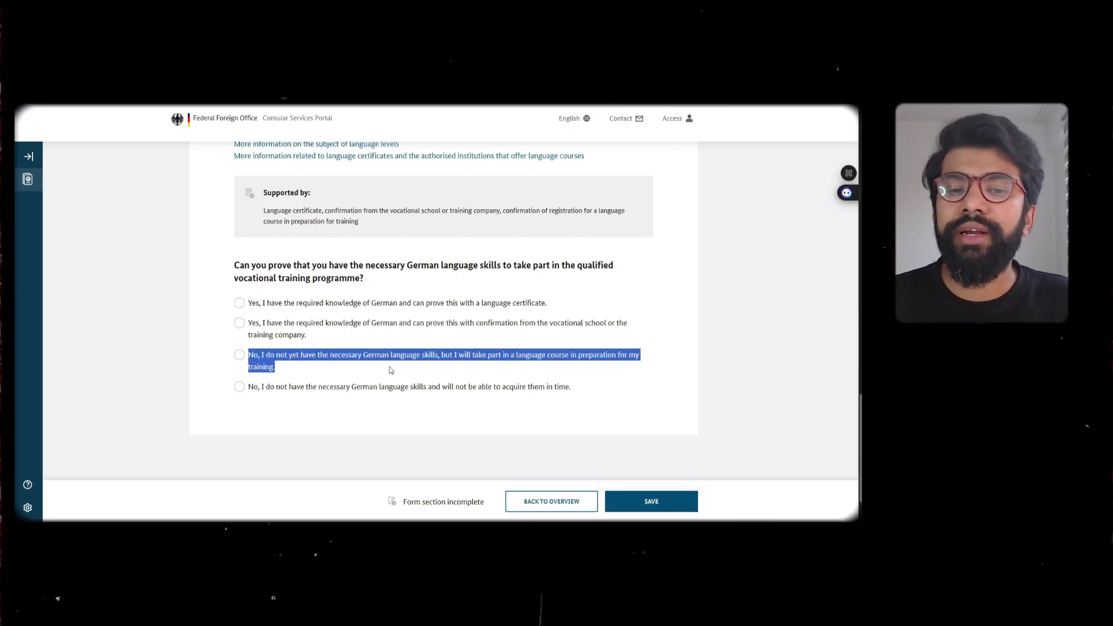
click(383, 374)
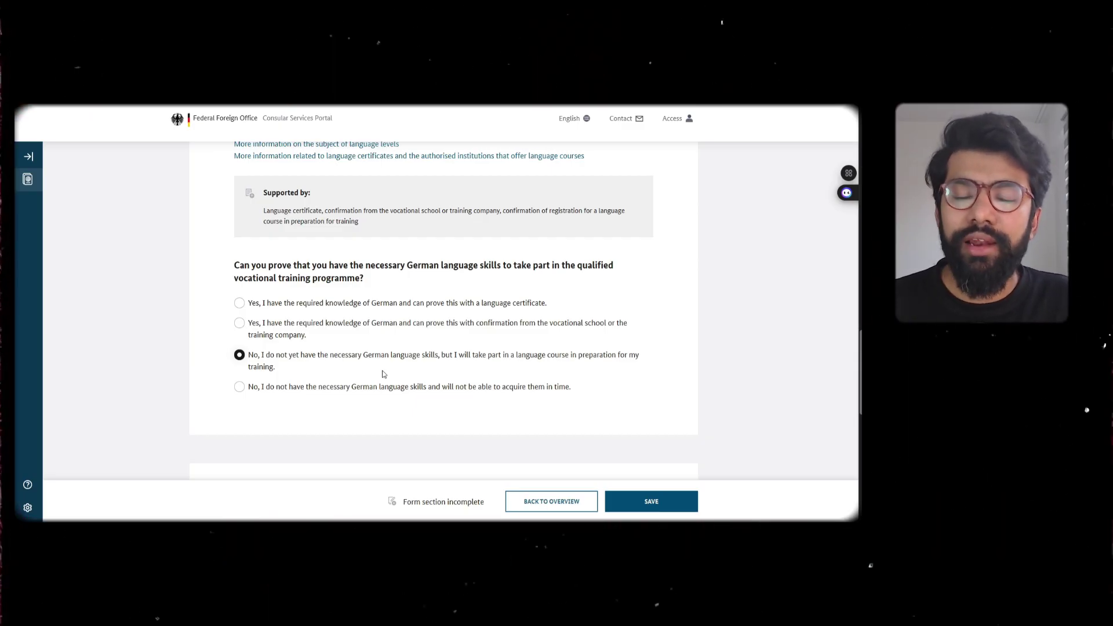
scroll(250, 390, down, 1)
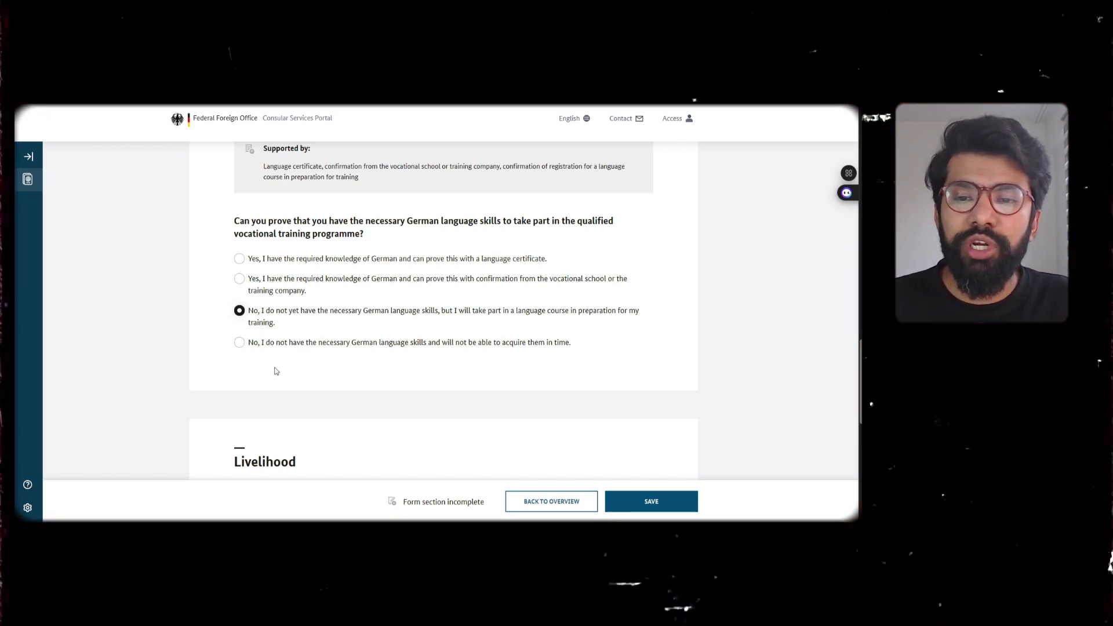
drag(266, 342, 574, 342)
click(255, 361)
click(240, 343)
scroll(244, 348, down, 3)
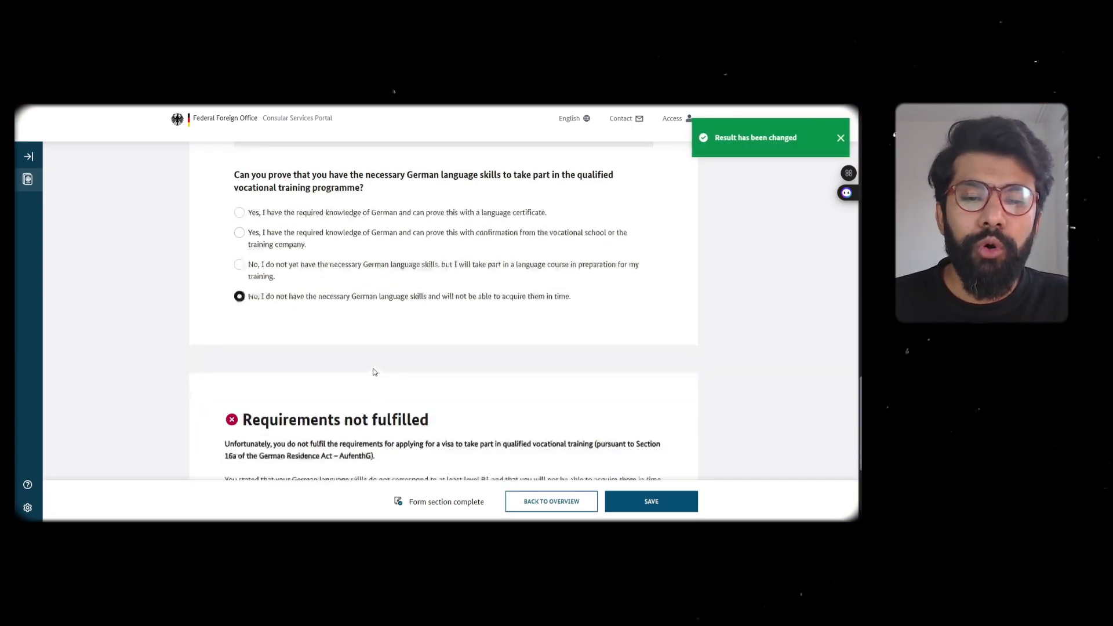
drag(243, 332, 471, 335)
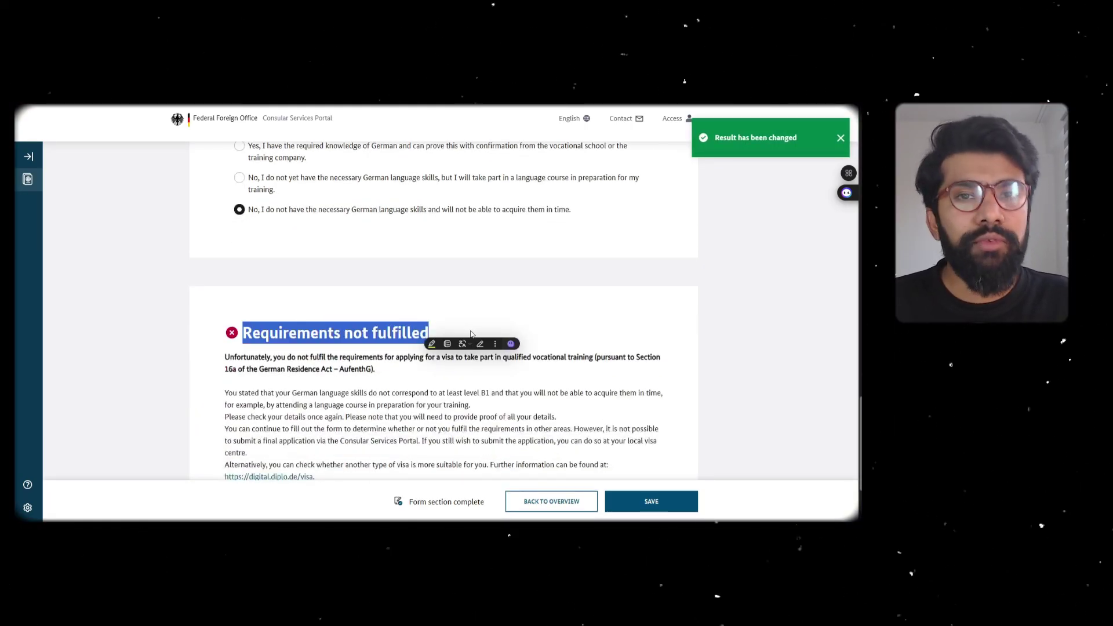
- Change the German language skills answer to "Yes, I have the required knowledge of German and can prove this with a language certificate."
scroll(380, 291, up, 2)
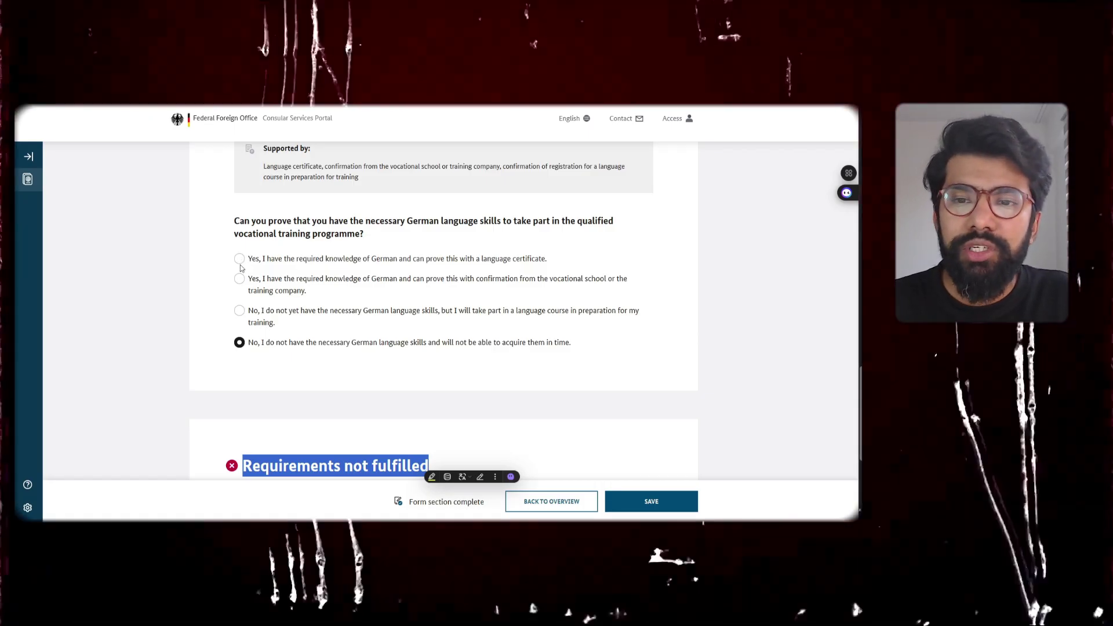
click(241, 262)
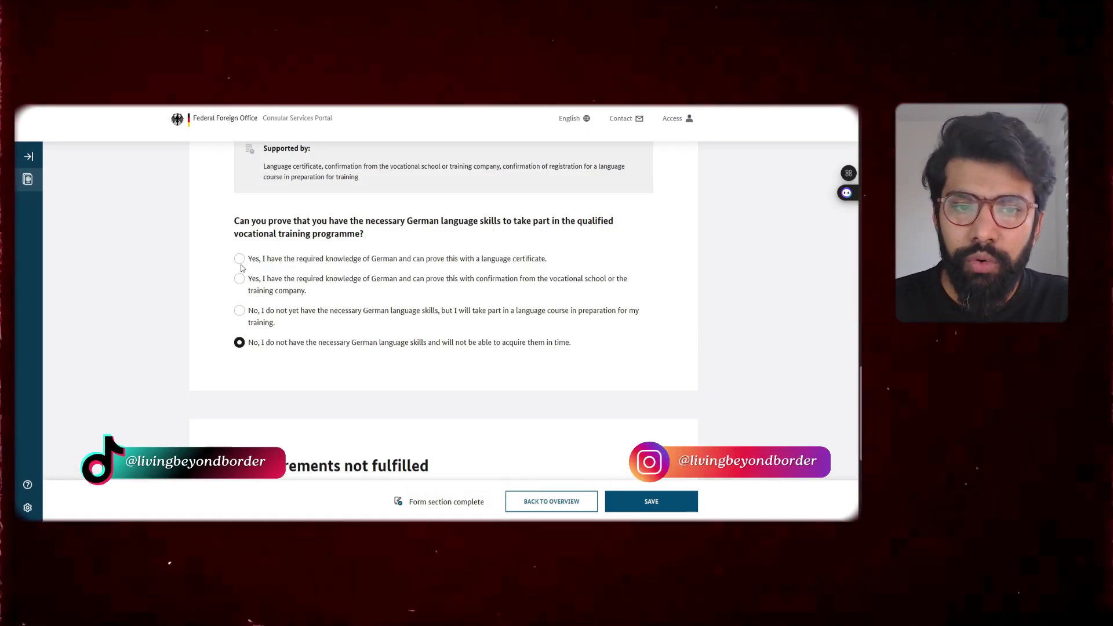
click(239, 259)
- Read the Livelihood section's note on the visa's maximum period and the option of relying entirely on the training salary
scroll(241, 262, down, 5)
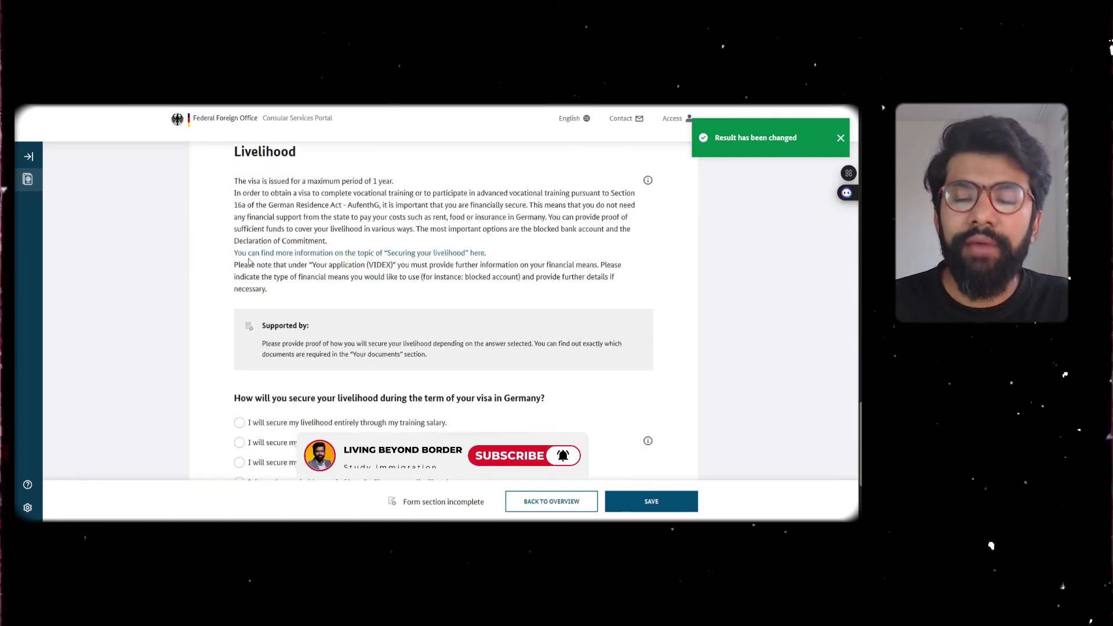
drag(237, 181, 395, 183)
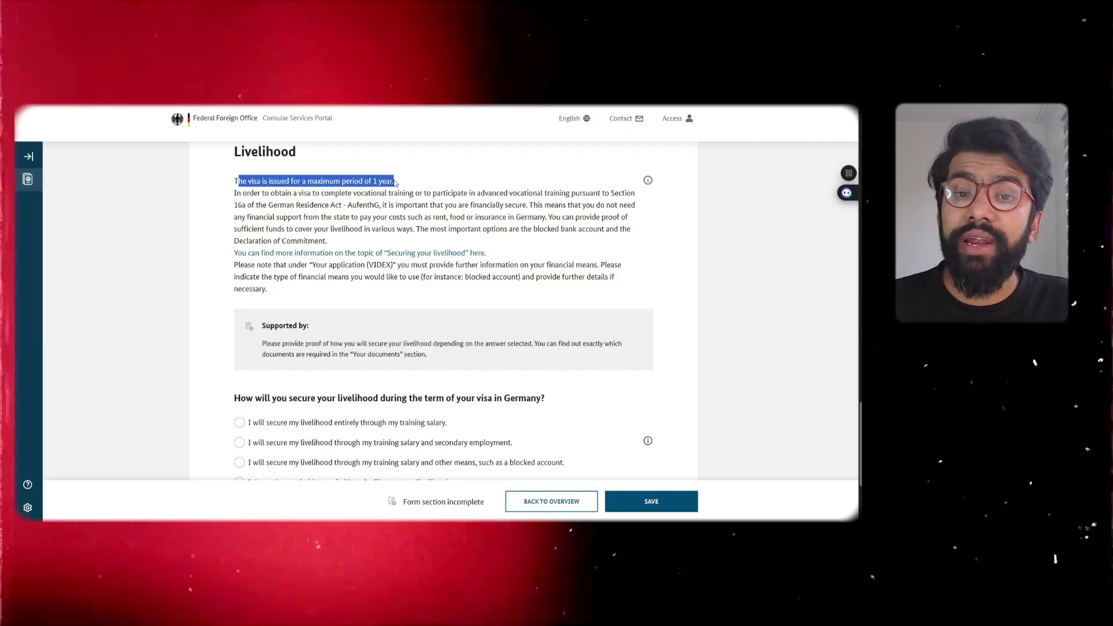
click(446, 175)
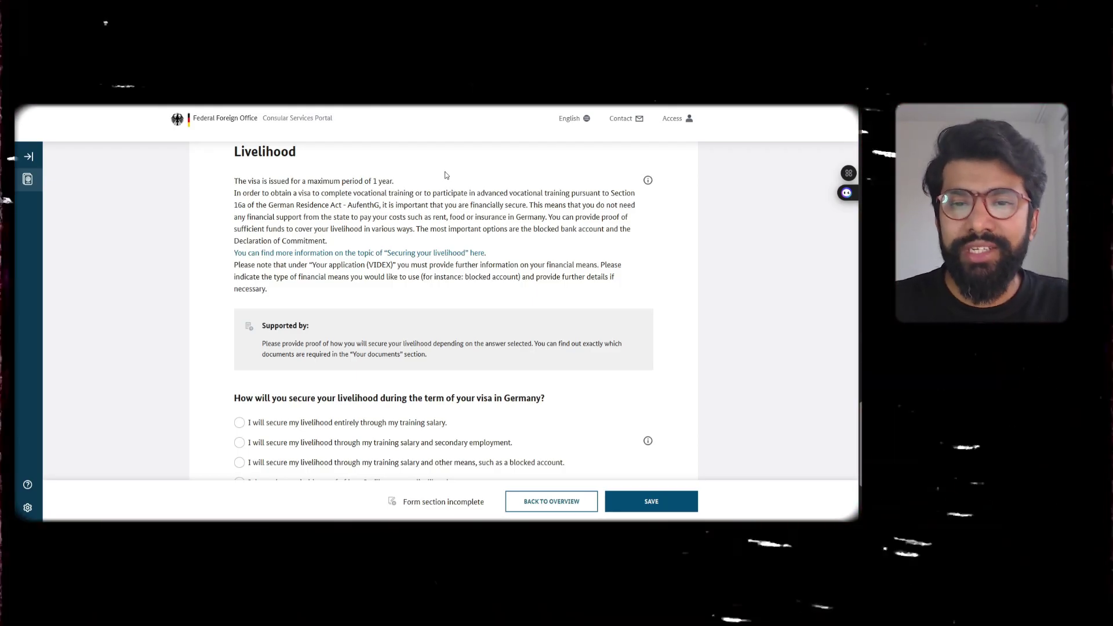
scroll(445, 175, down, 2)
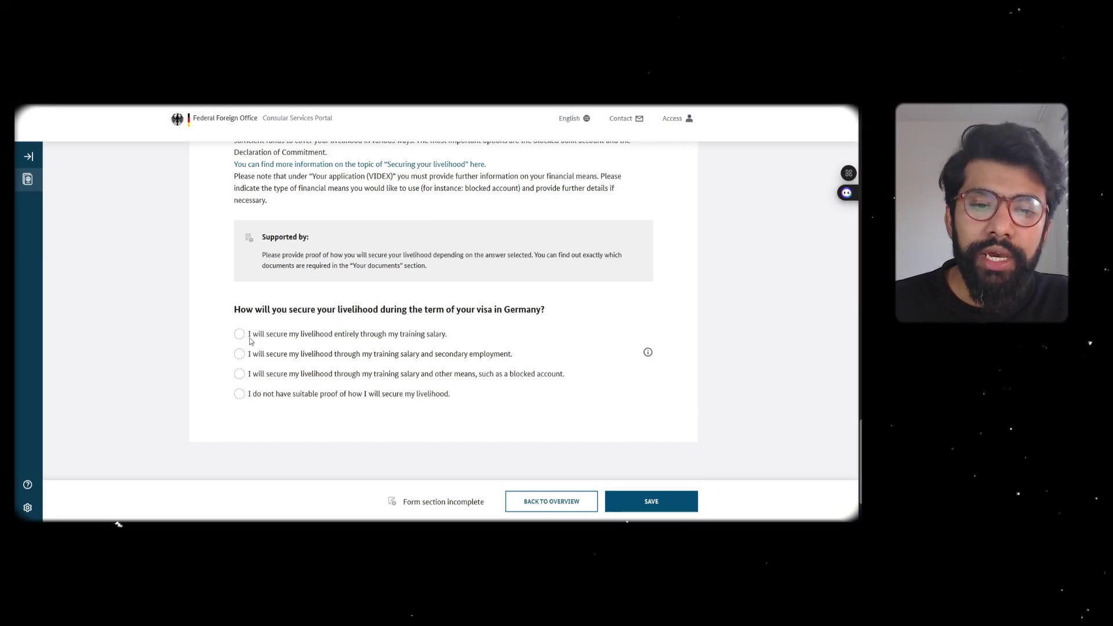
drag(250, 337, 462, 337)
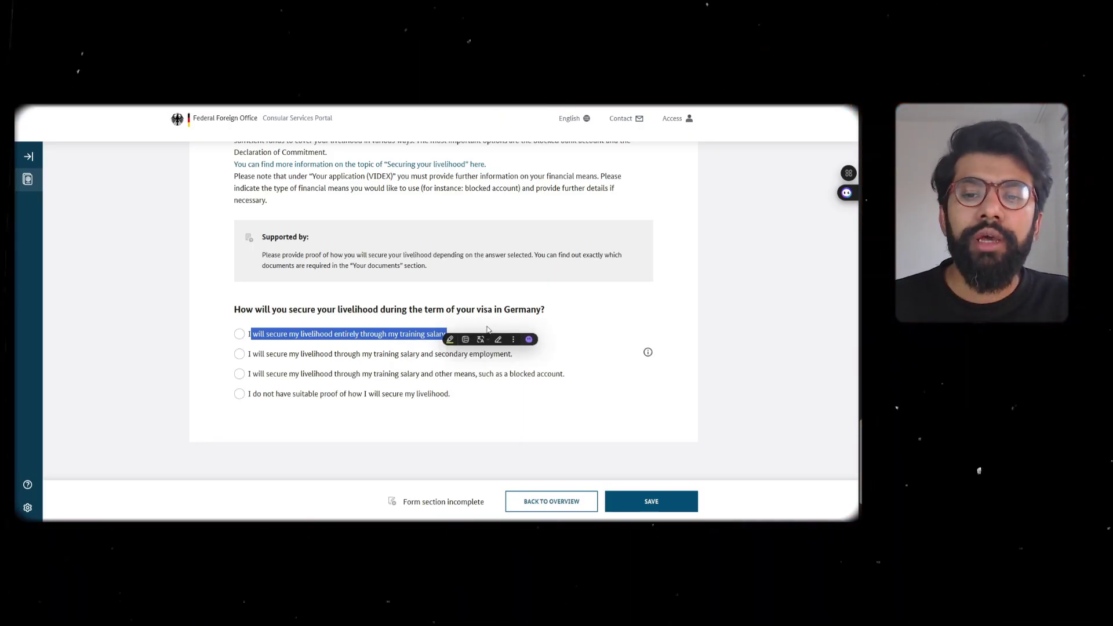
click(487, 329)
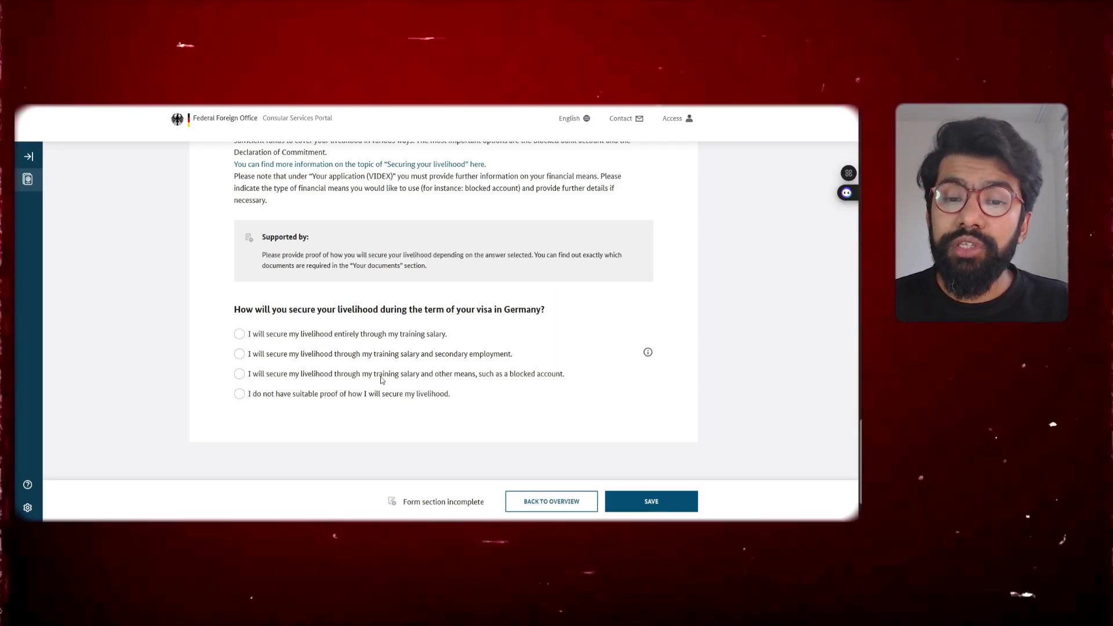
- Try the livelihood answer "through my training salary and other means, such as a blocked account" and read its wording
click(312, 375)
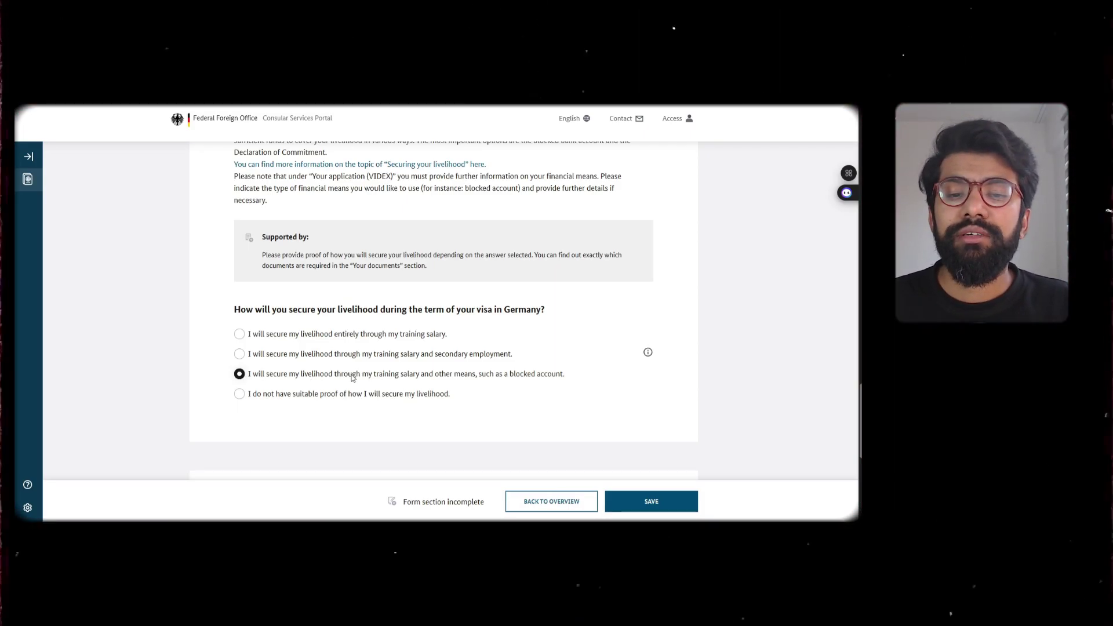
drag(384, 378, 476, 382)
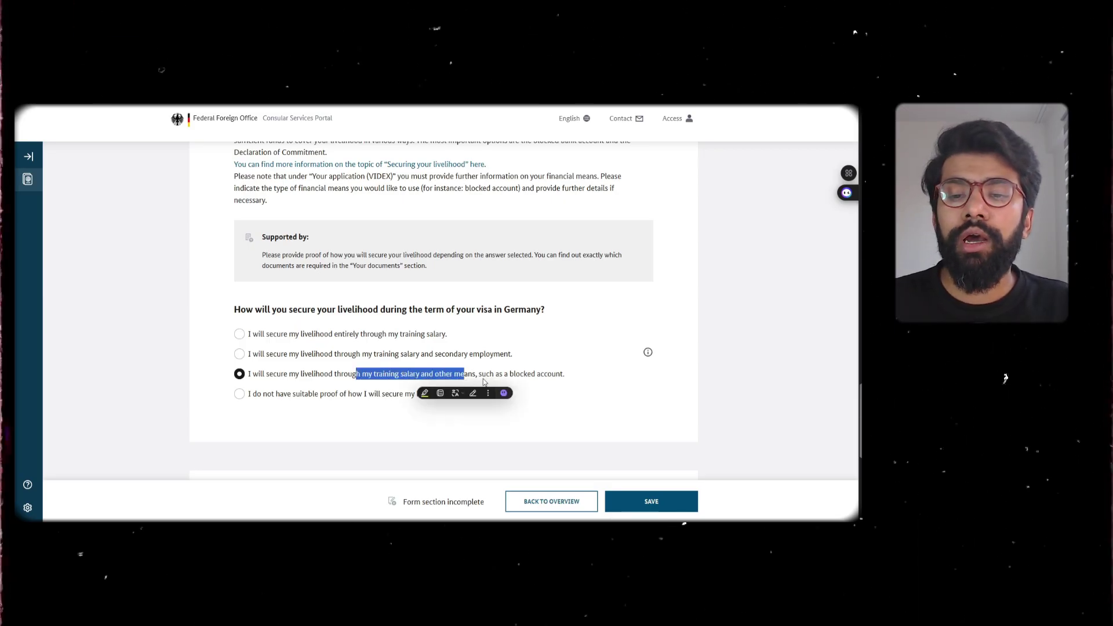
click(483, 380)
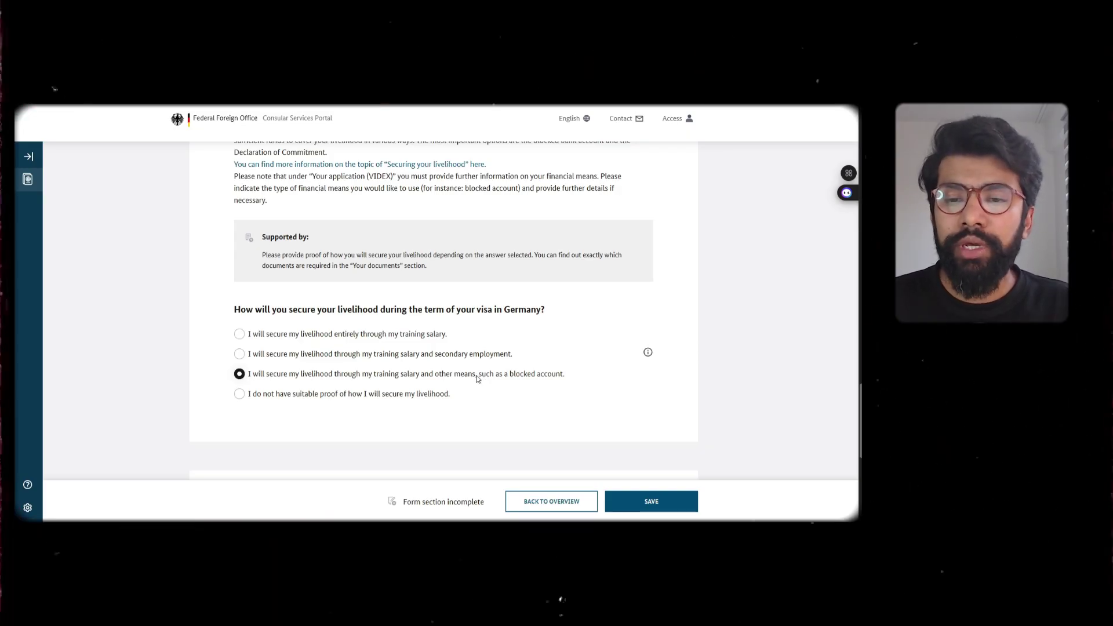
drag(479, 378, 575, 376)
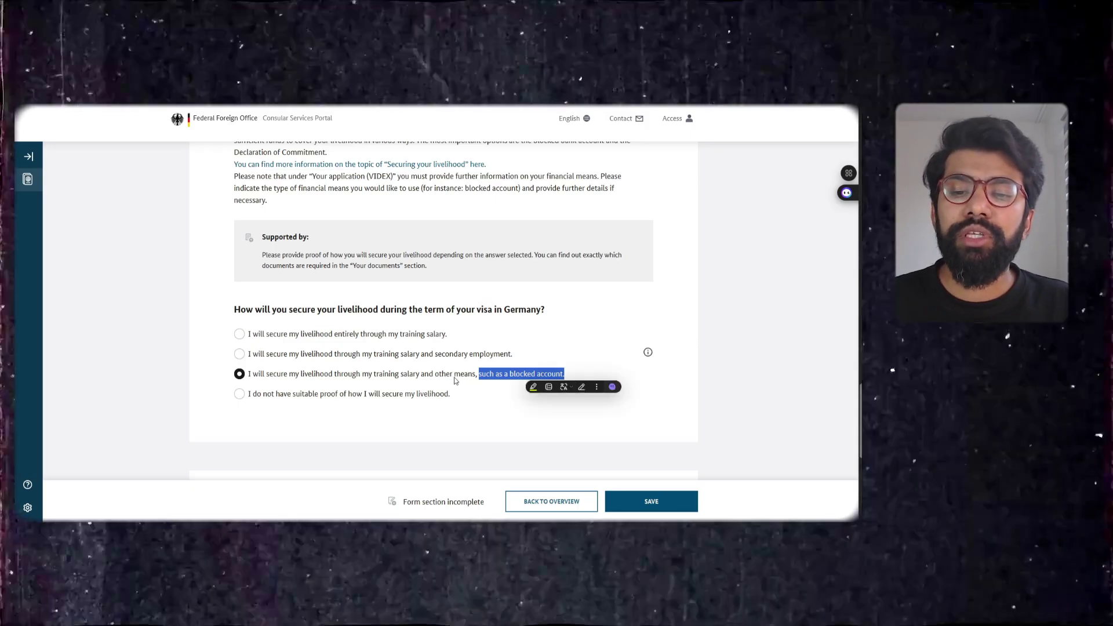
click(455, 380)
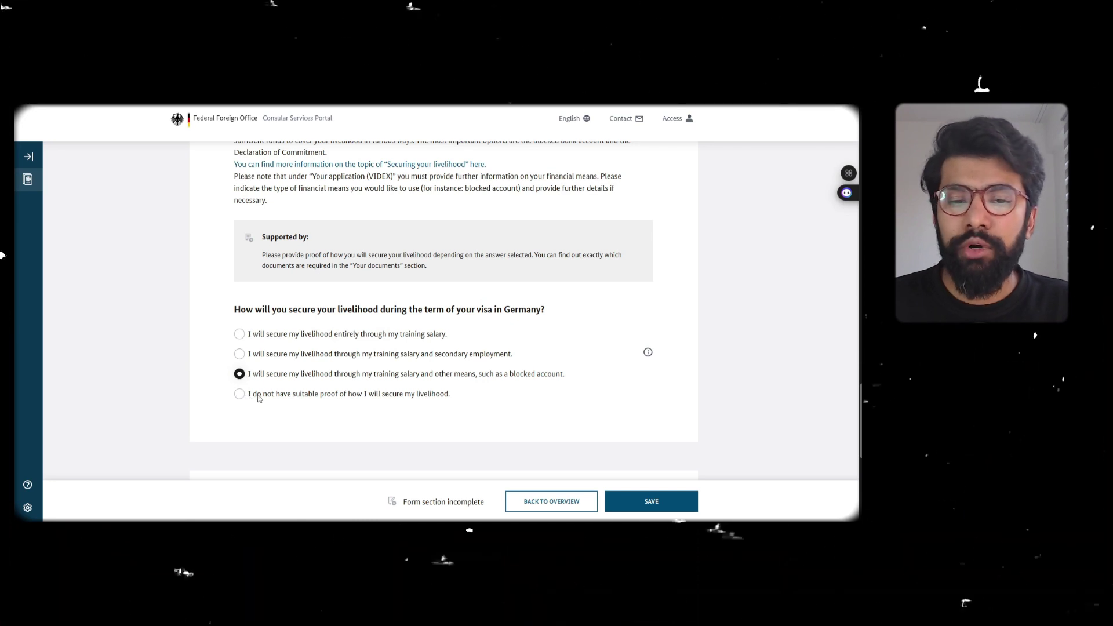
- Try the livelihood answer "I do not have suitable proof of how I will secure my livelihood" and read the resulting assessment
click(376, 394)
scroll(376, 396, down, 3)
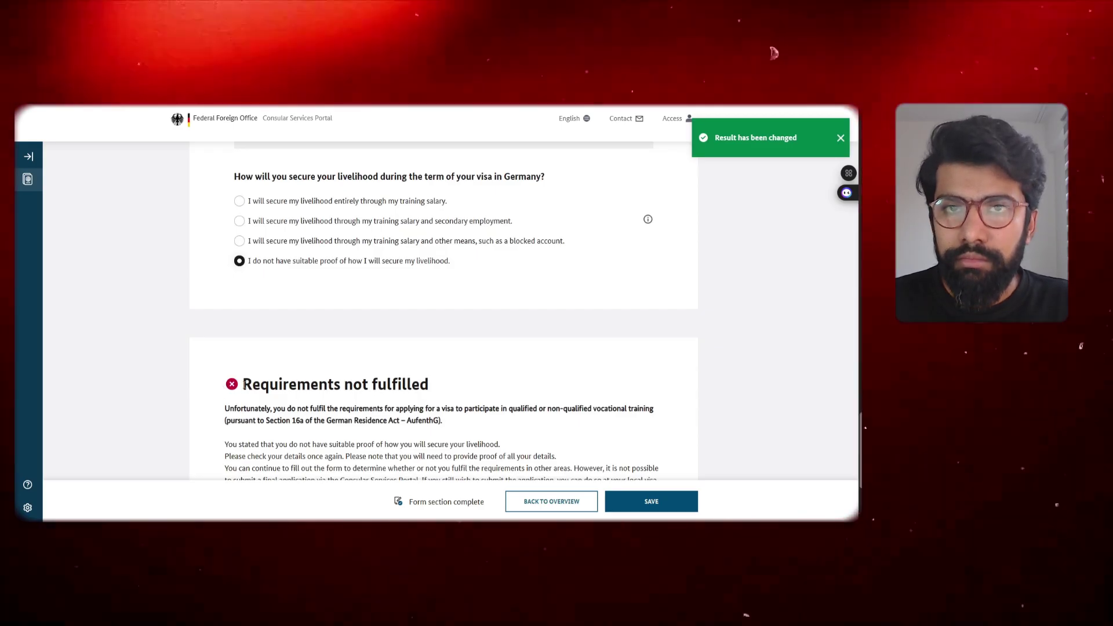
drag(260, 387, 428, 384)
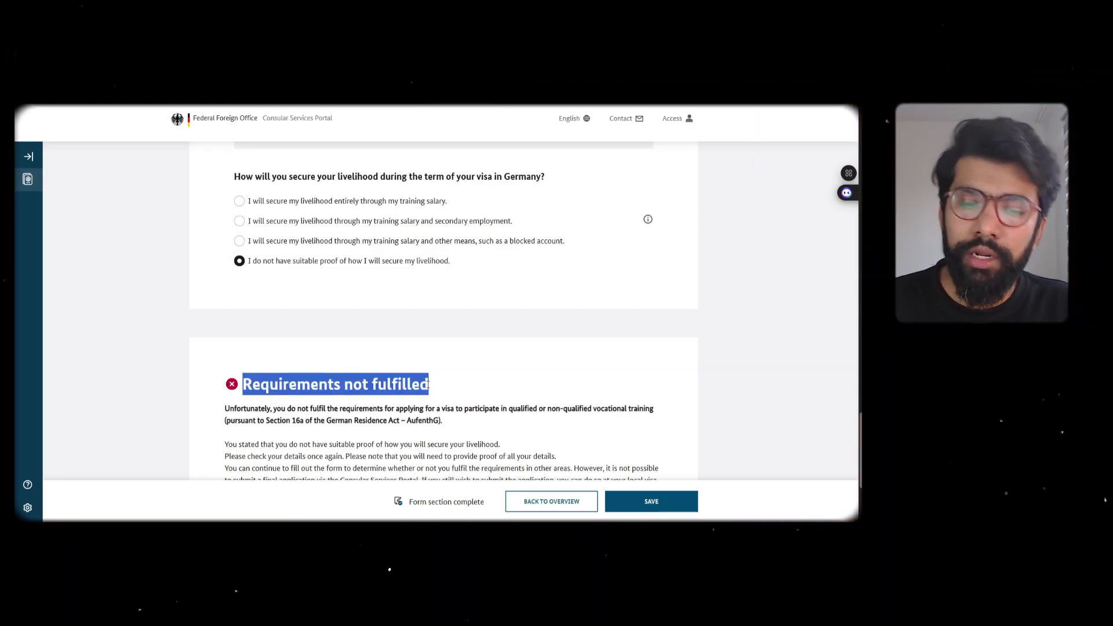
- Set the livelihood answer to "I will secure my livelihood entirely through my training salary" and answer the legal age question with Yes
scroll(365, 398, up, 2)
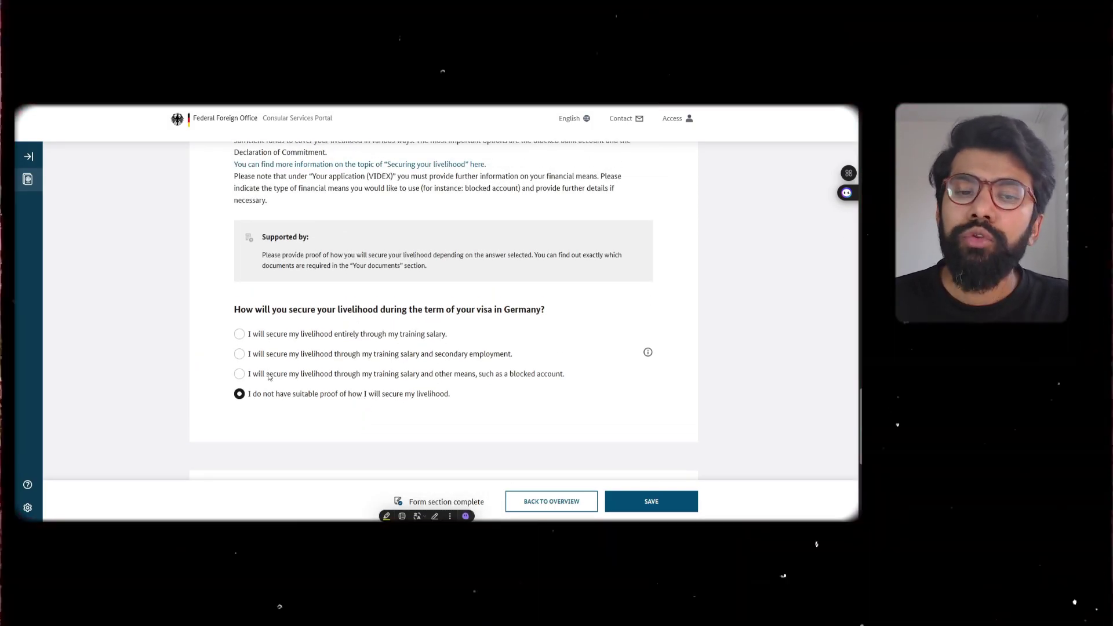
click(276, 338)
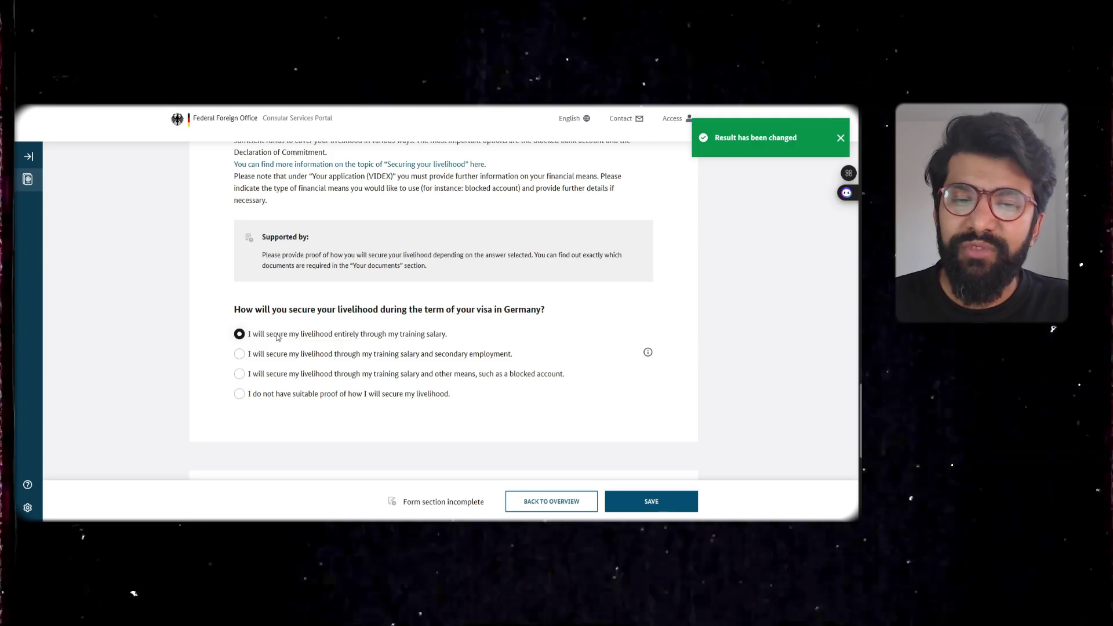
scroll(278, 338, down, 3)
scroll(386, 344, down, 3)
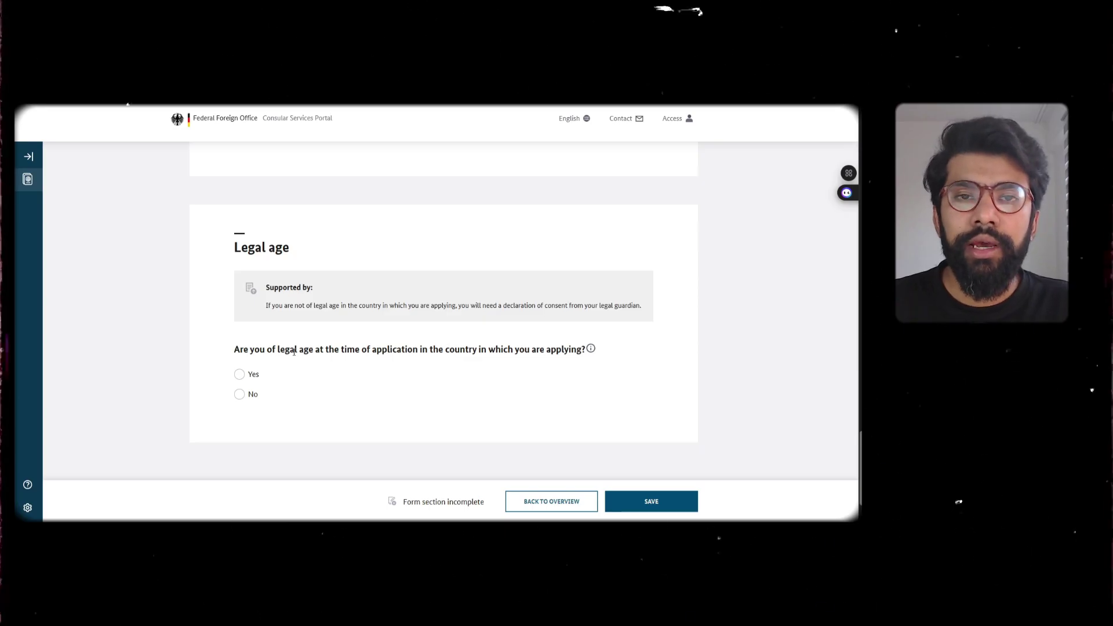
click(239, 375)
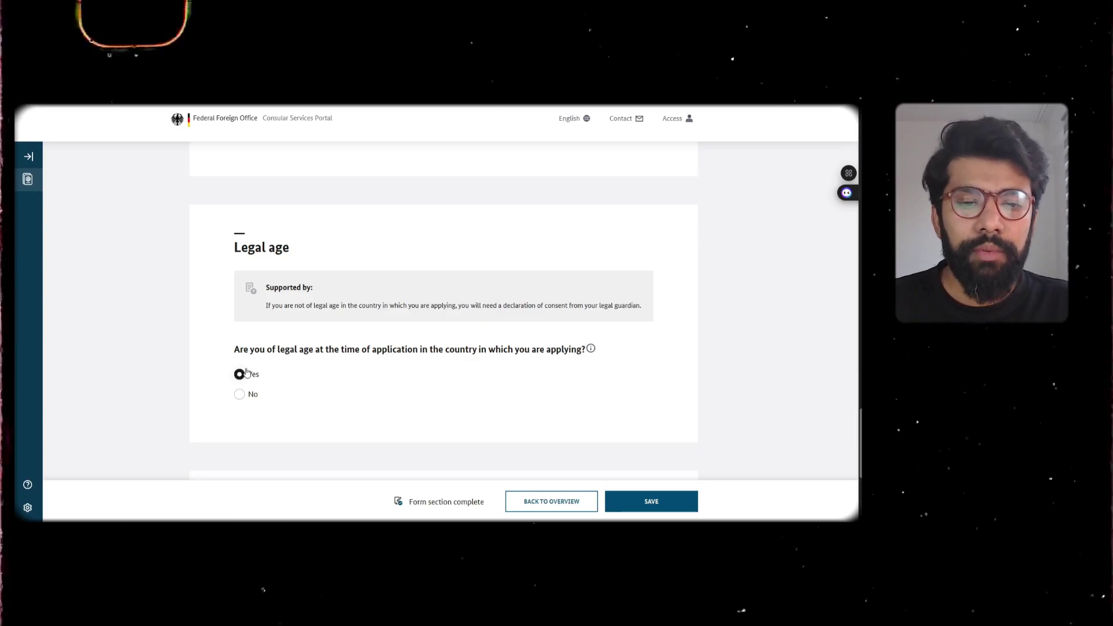
- Save the completed entry form and return to the application overview
scroll(294, 357, down, 4)
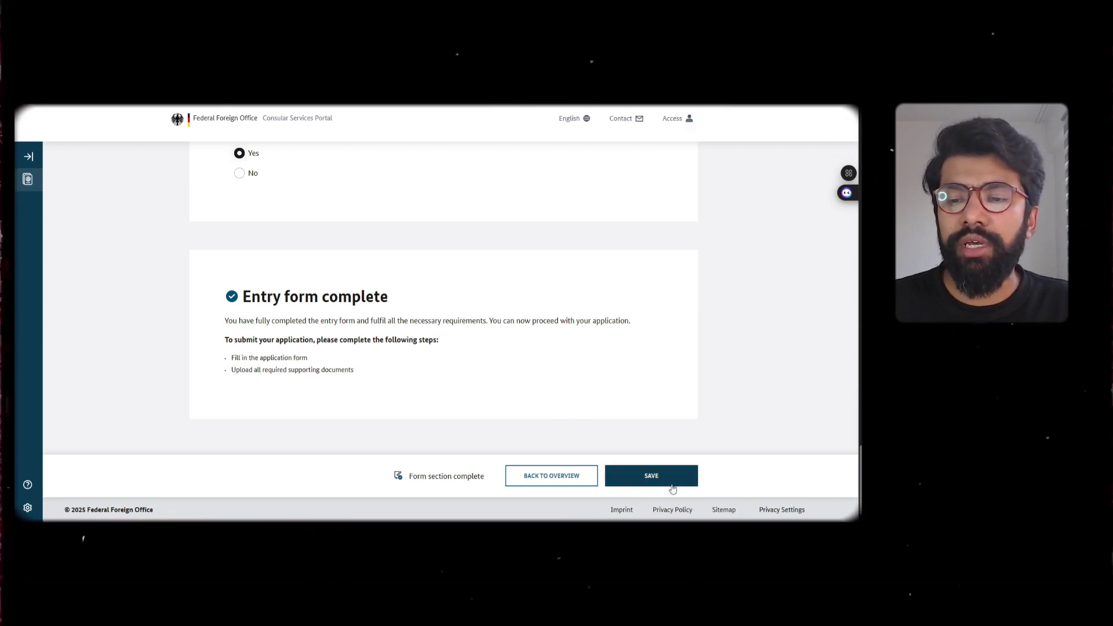
click(672, 488)
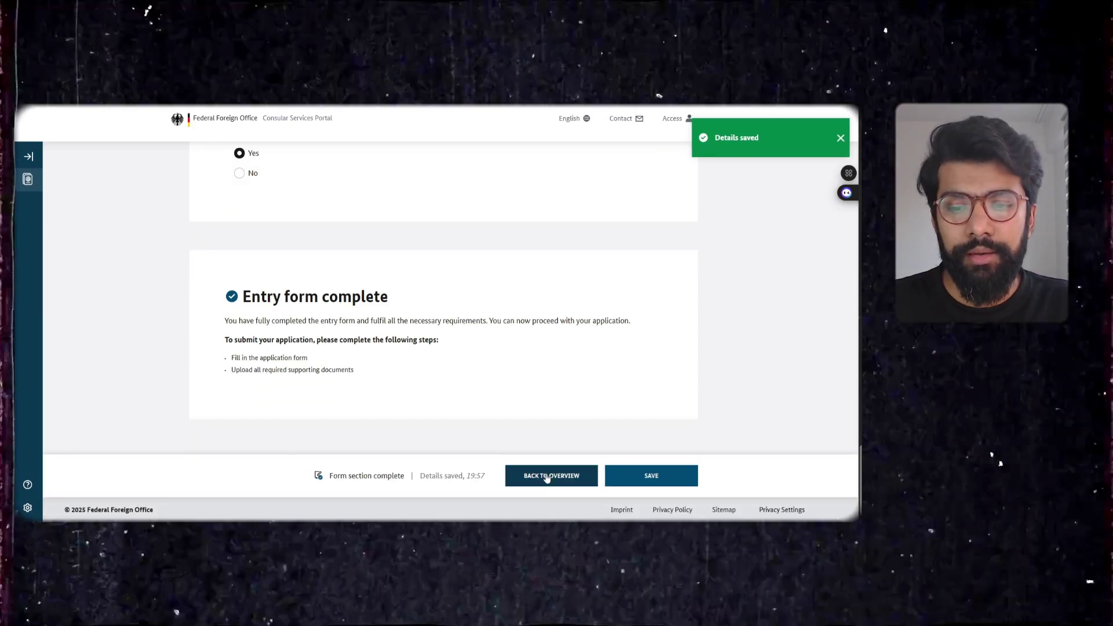
click(547, 474)
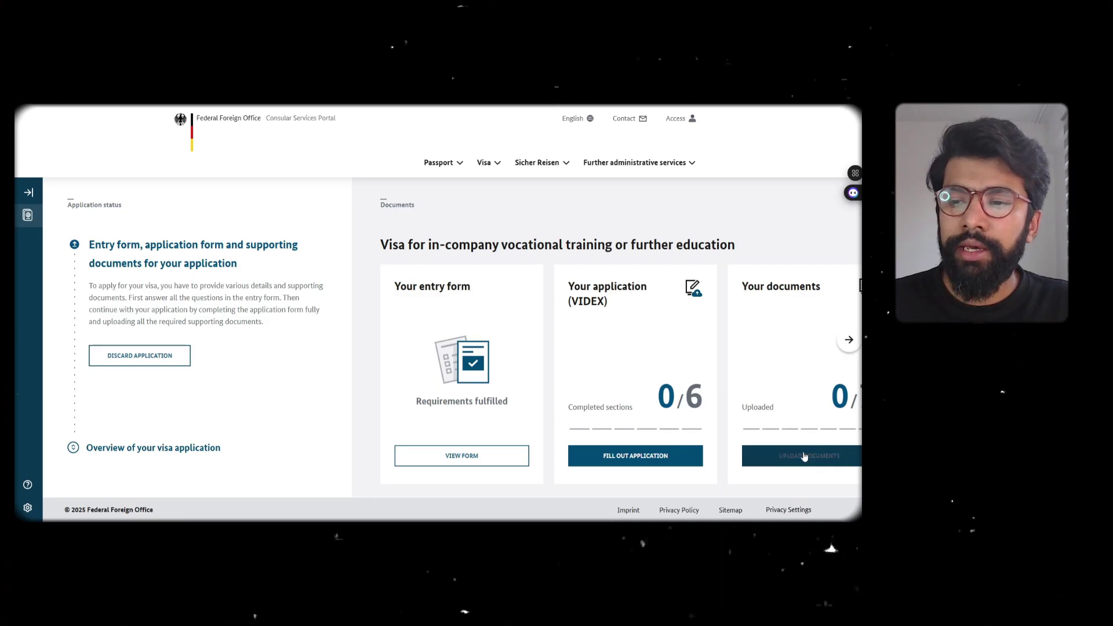
- Open the document upload page of the application, read the passport requirements and collapse that entry
click(803, 454)
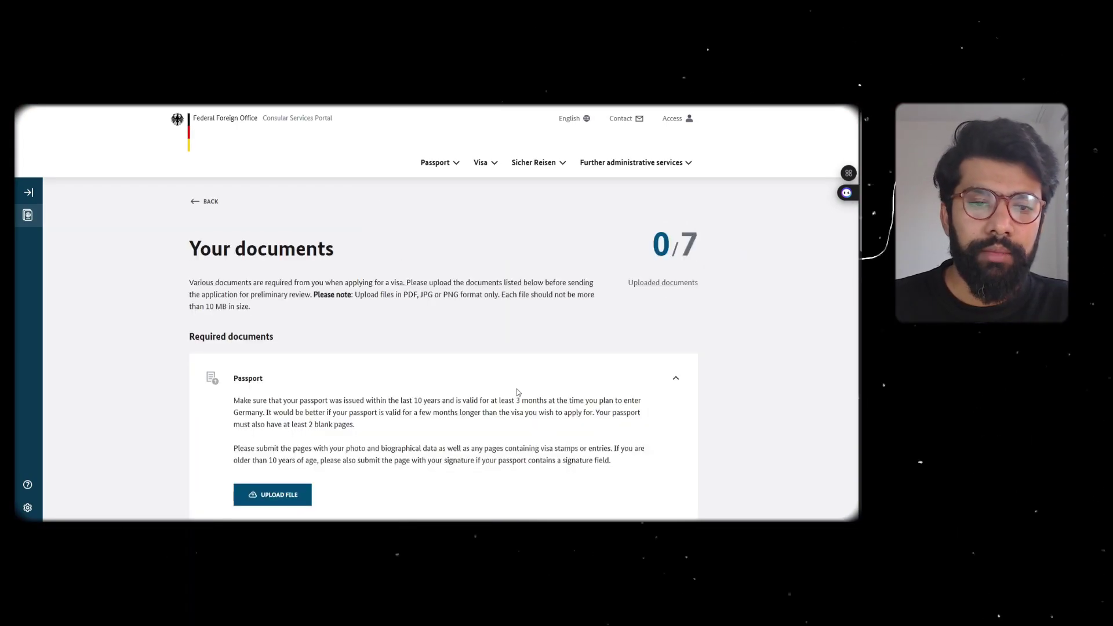
scroll(266, 260, down, 3)
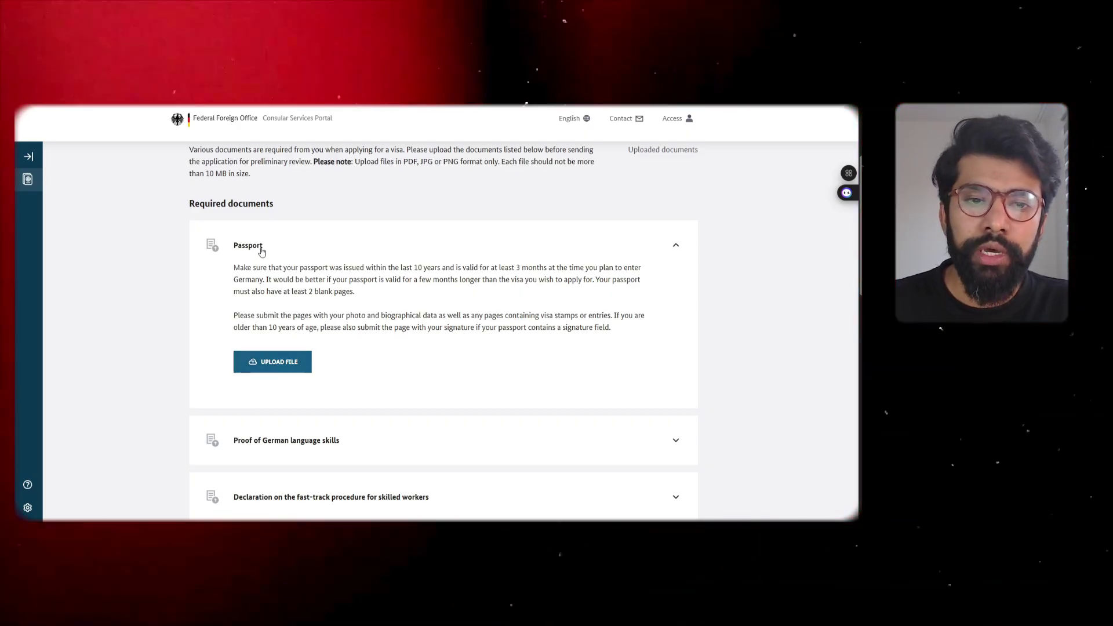
click(261, 252)
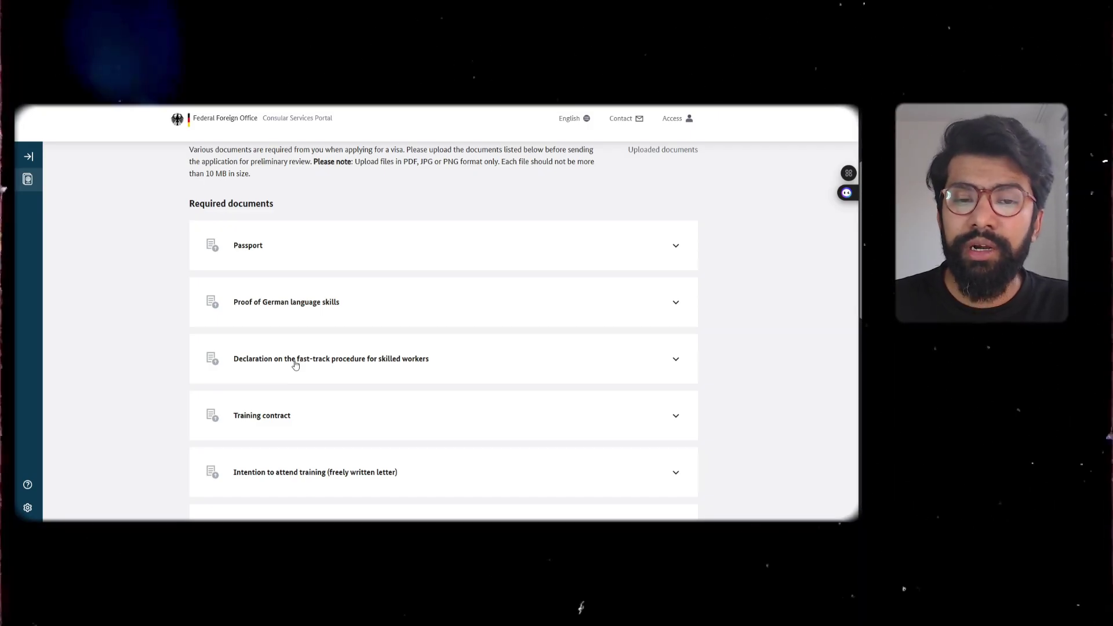
- Open the declaration form on the fast-track procedure for skilled workers and examine its options a), b) and c)
click(295, 364)
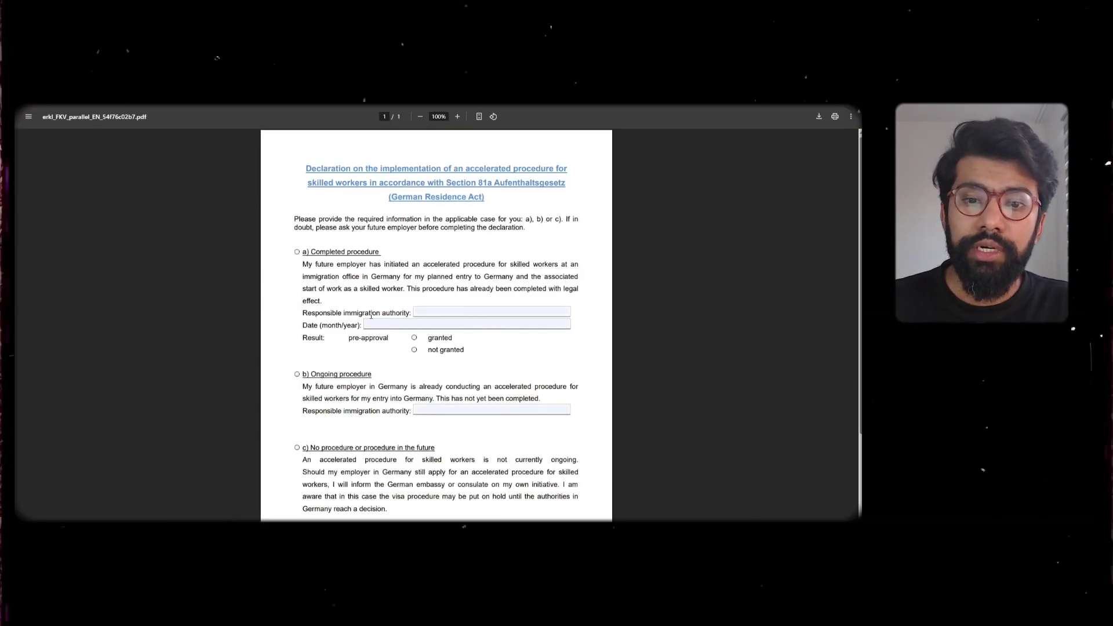
scroll(371, 315, down, 3)
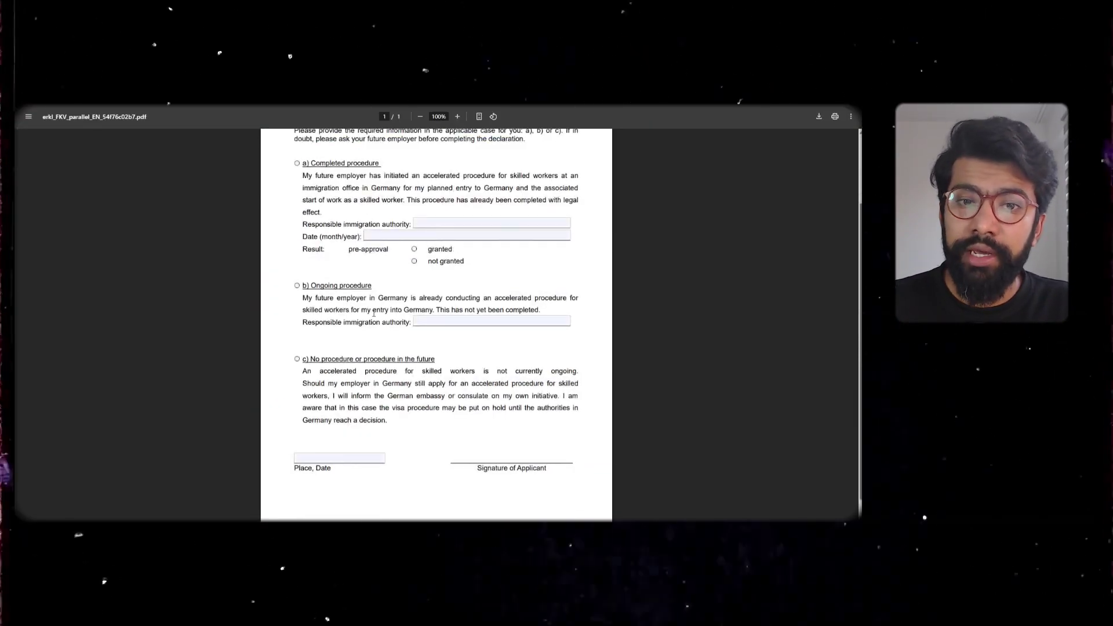
scroll(374, 313, up, 2)
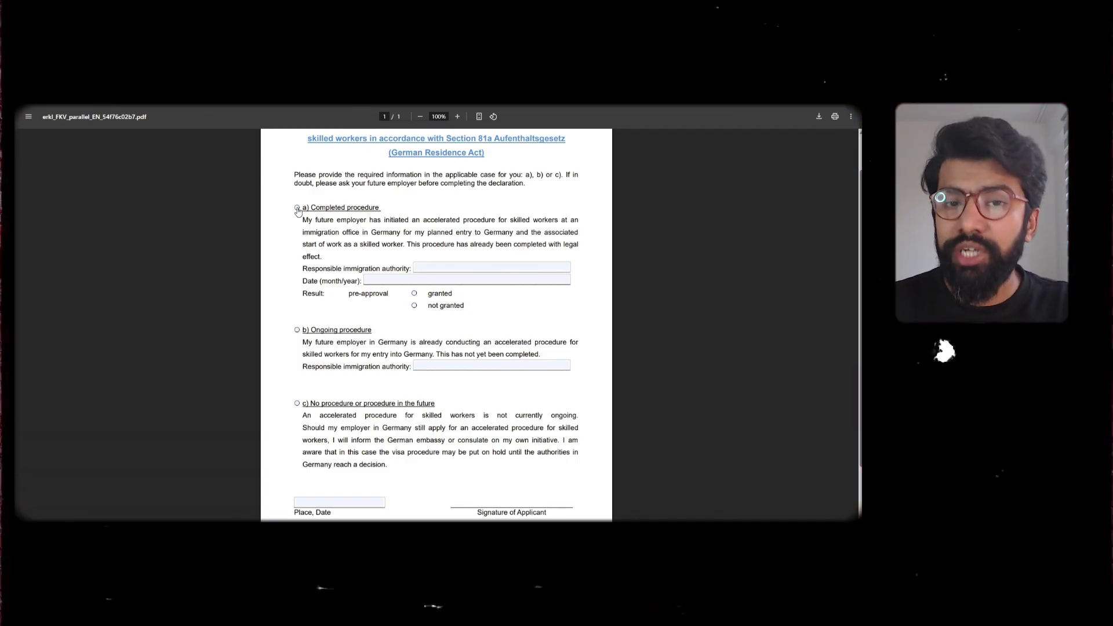
click(297, 208)
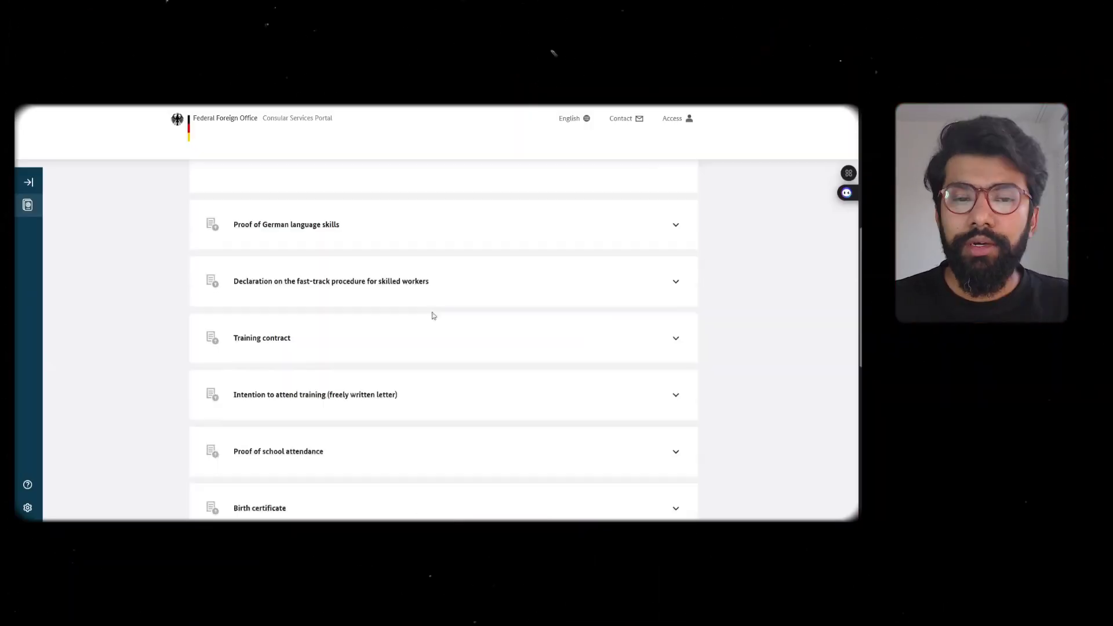
- Read the fast-track declaration's submission instructions and look over the remaining required and optional documents
scroll(417, 301, down, 1)
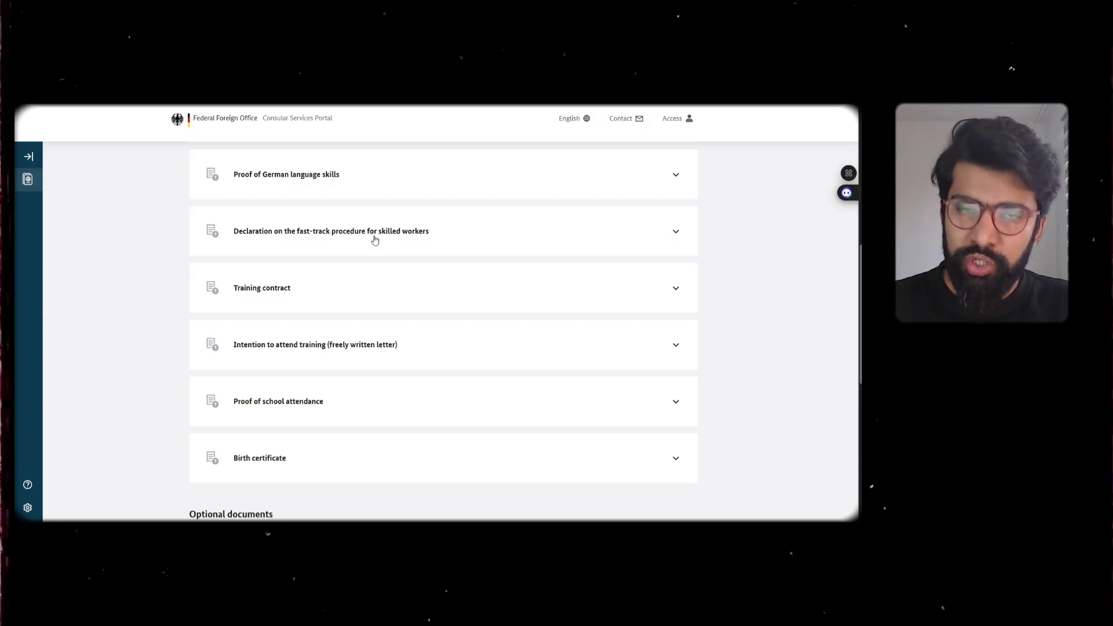
click(374, 240)
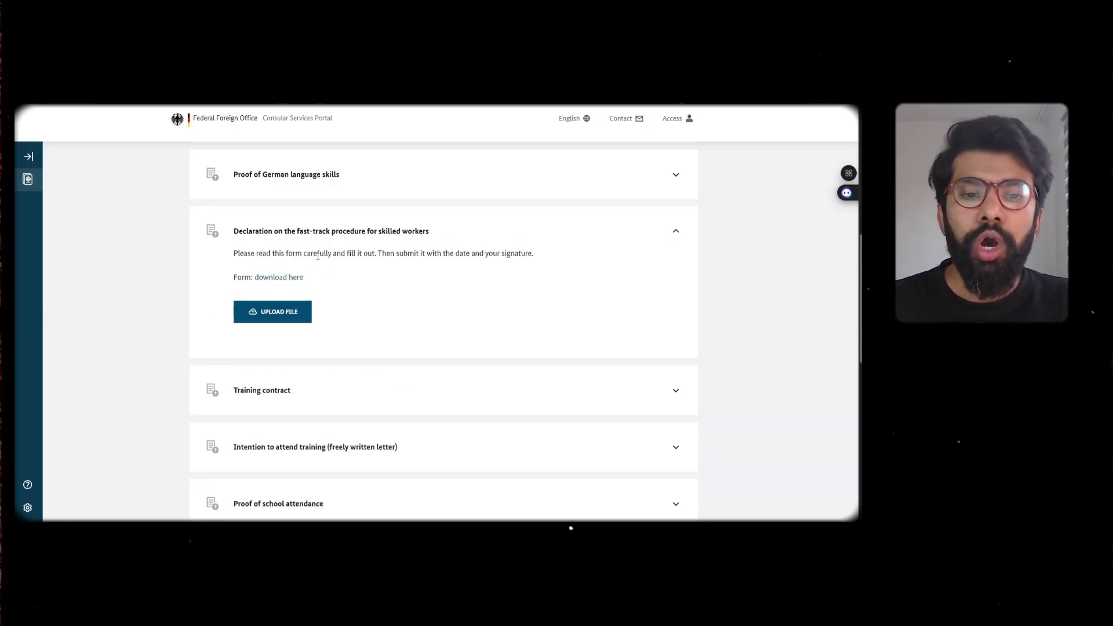
scroll(317, 256, down, 2)
scroll(331, 286, down, 4)
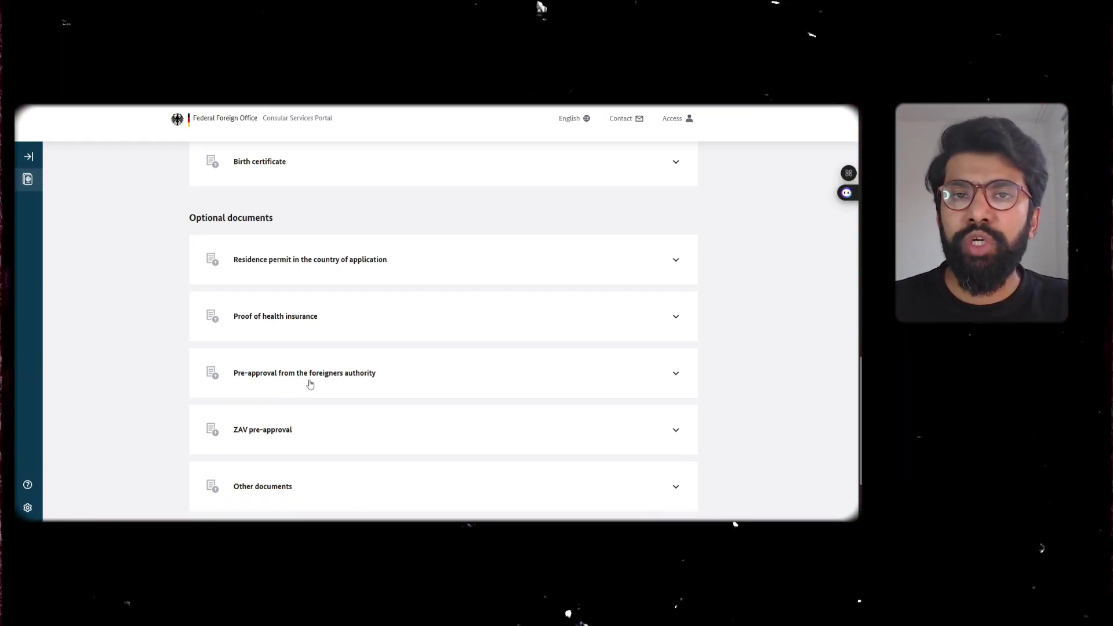
scroll(310, 382, up, 1)
scroll(310, 381, up, 8)
scroll(325, 346, down, 2)
scroll(326, 346, down, 1)
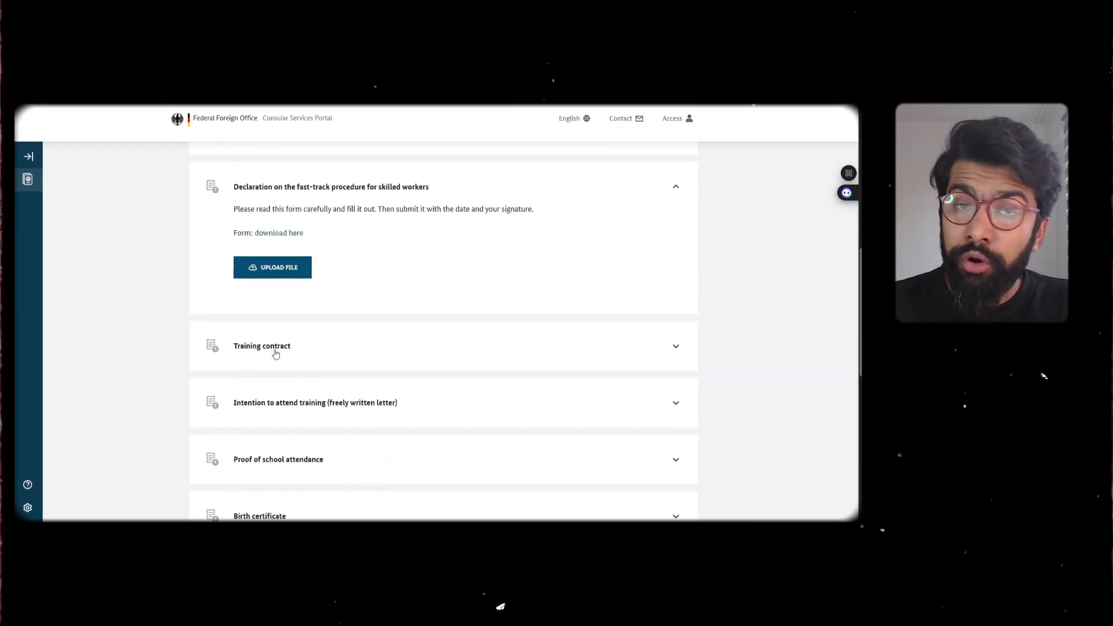
- Read the requirements for the training contract and the freely written letter of intention, closing each entry after reading
click(275, 350)
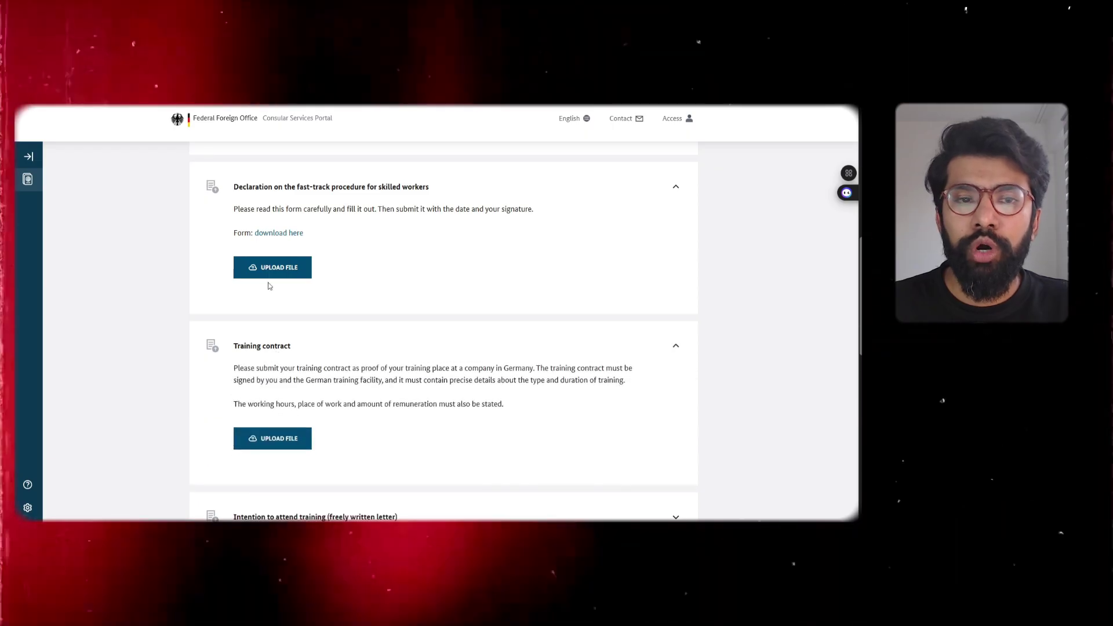
click(283, 189)
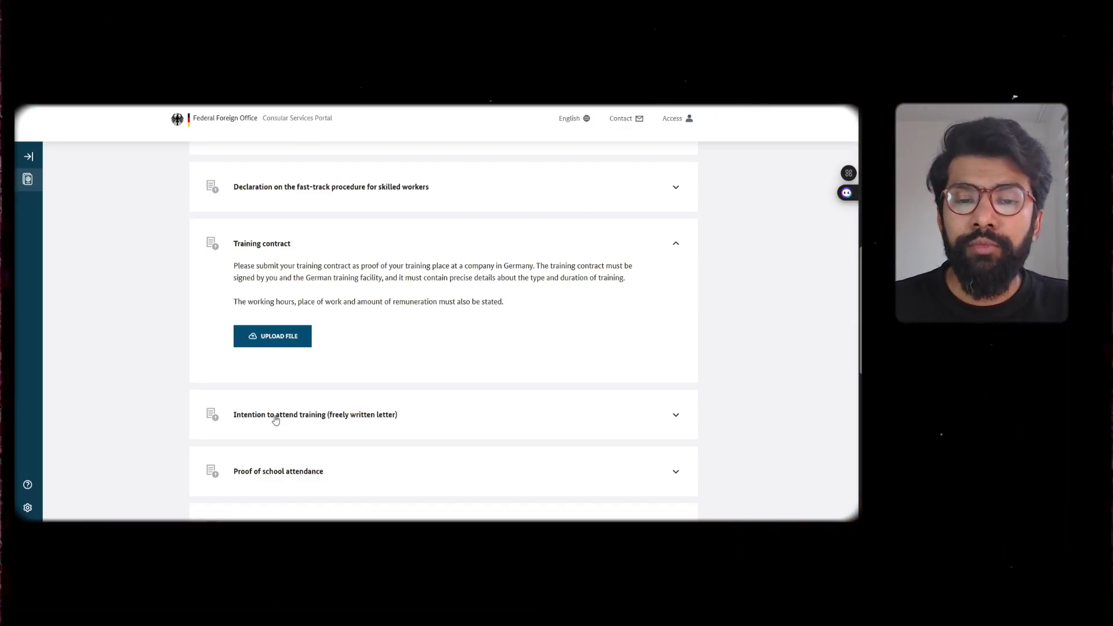
click(277, 416)
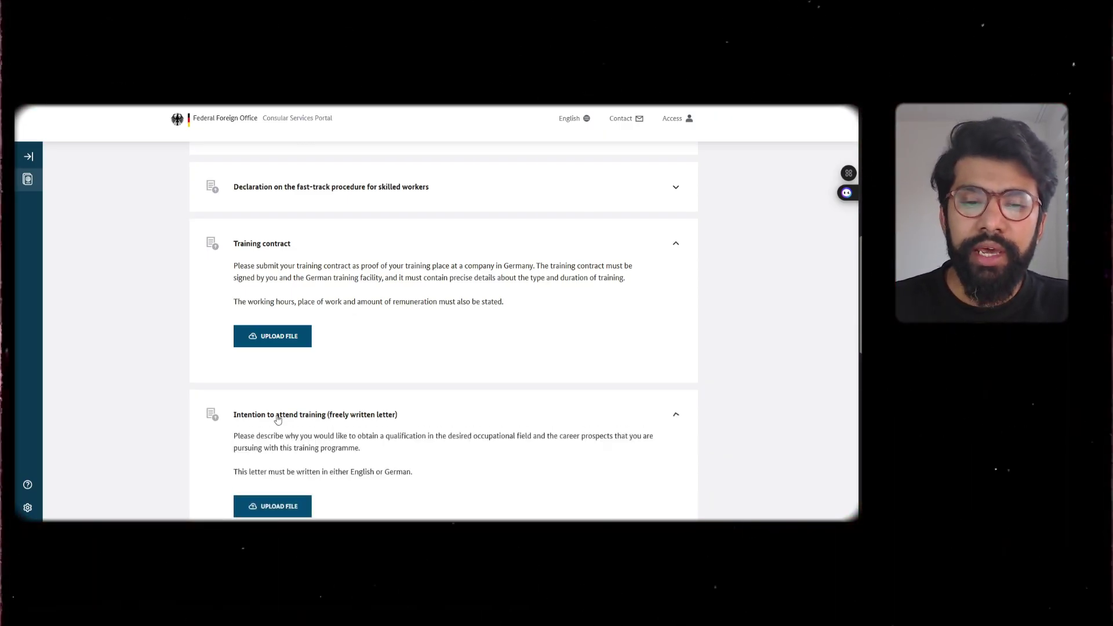
click(279, 243)
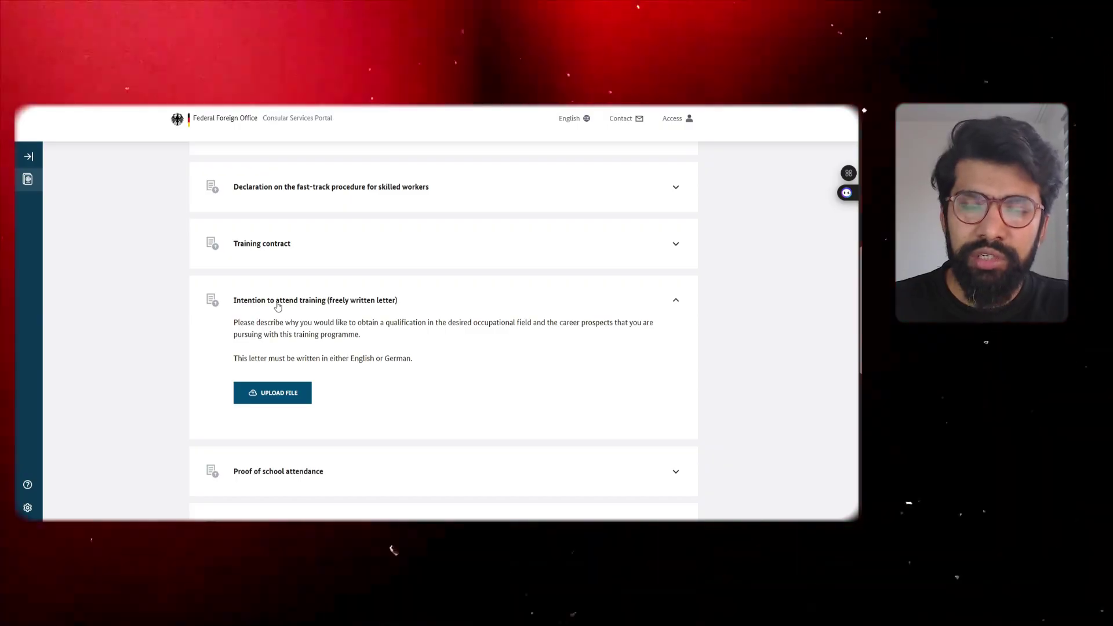
click(278, 301)
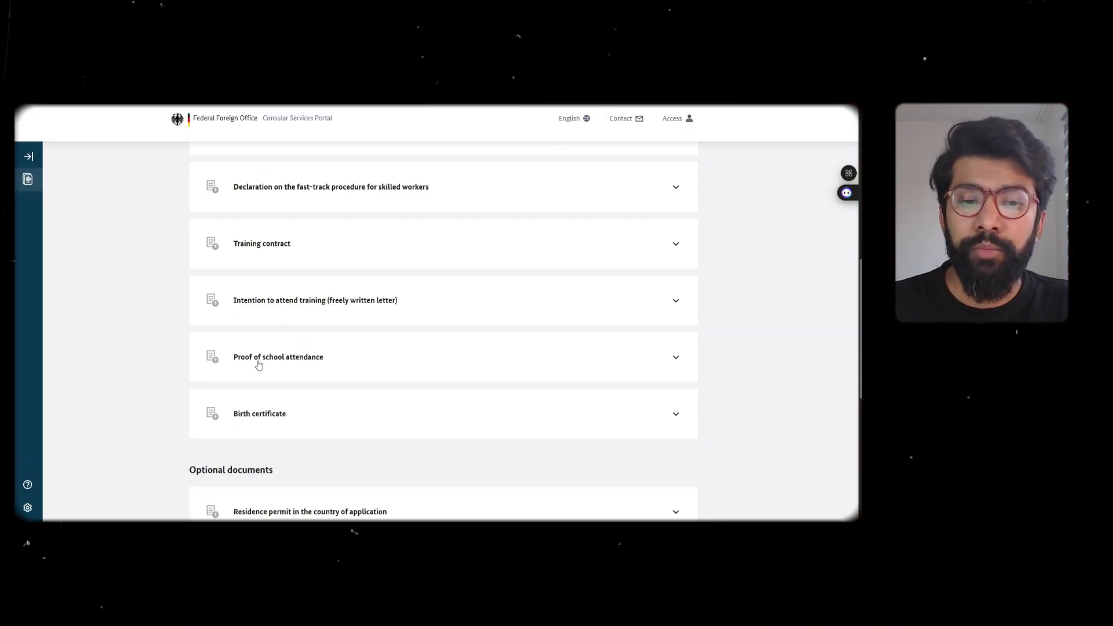
- Expand the proof of school attendance entry and read what the submitted proof must show
click(272, 358)
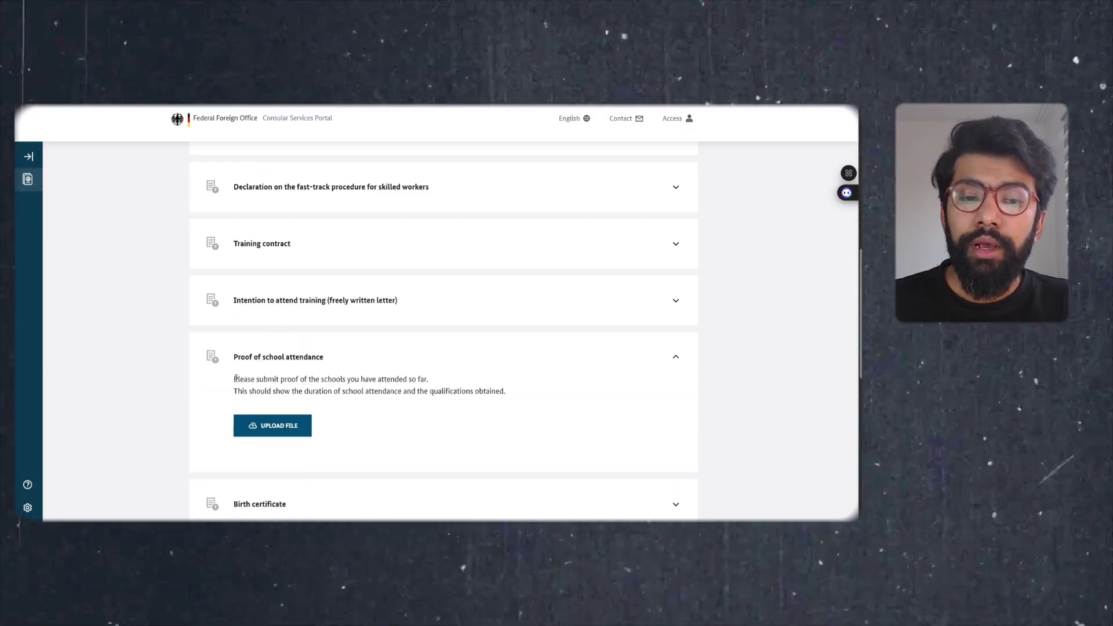
drag(235, 379, 519, 397)
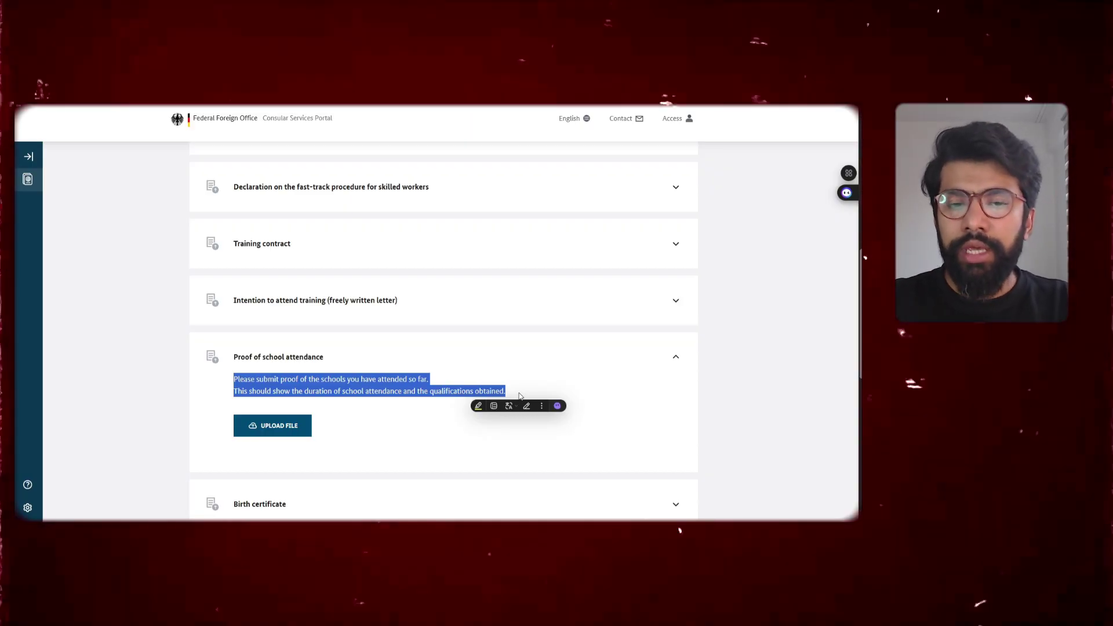
click(403, 409)
scroll(359, 394, down, 2)
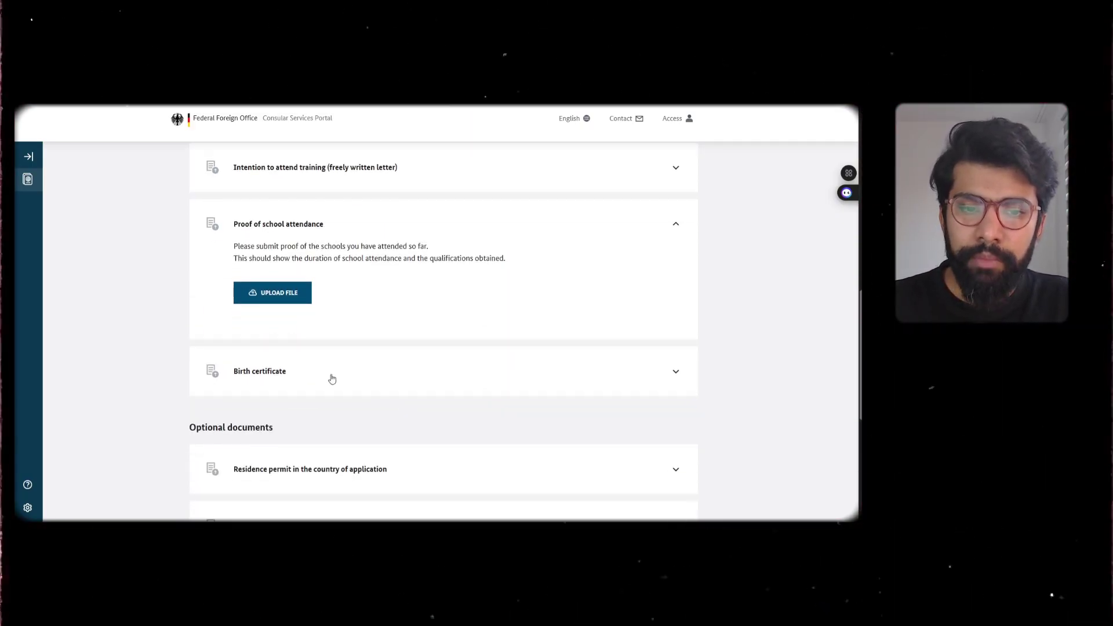
- Expand the birth certificate entry and read its requirements, including the rule on German or English translations
click(303, 372)
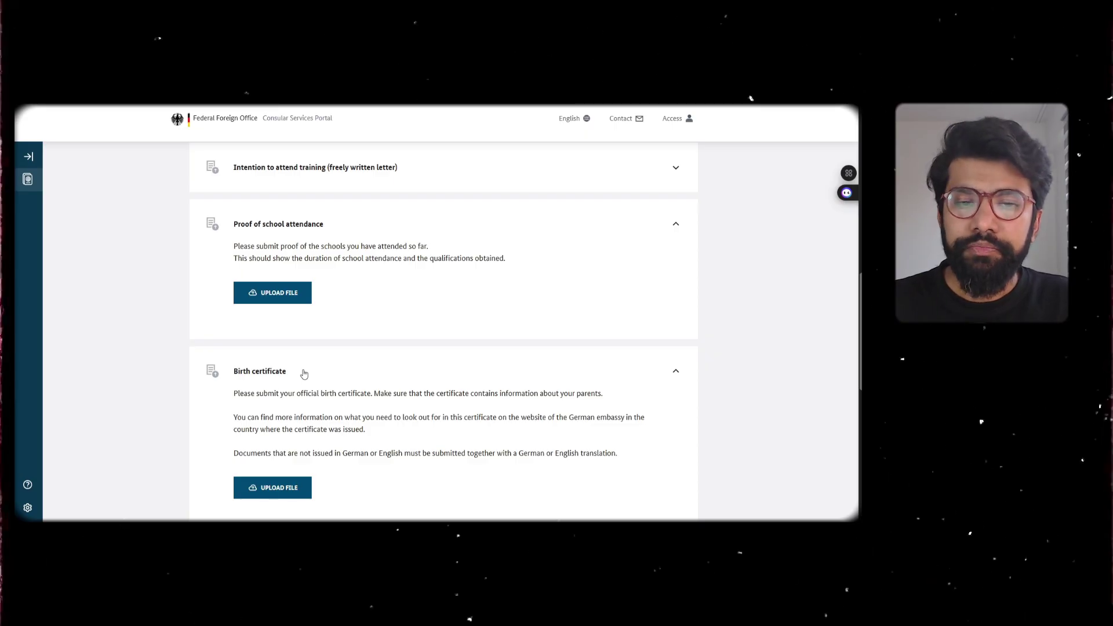
drag(347, 455, 399, 454)
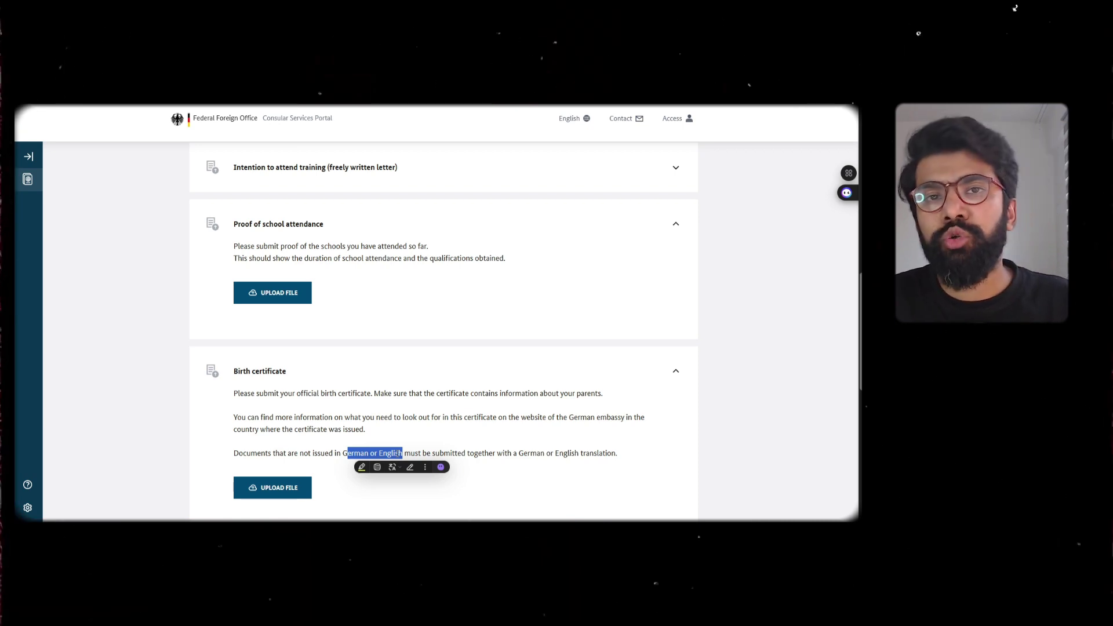
scroll(398, 454, down, 4)
scroll(551, 308, up, 4)
- Look over the list of optional documents for the application
scroll(551, 309, down, 4)
scroll(584, 294, down, 1)
scroll(584, 294, down, 1)
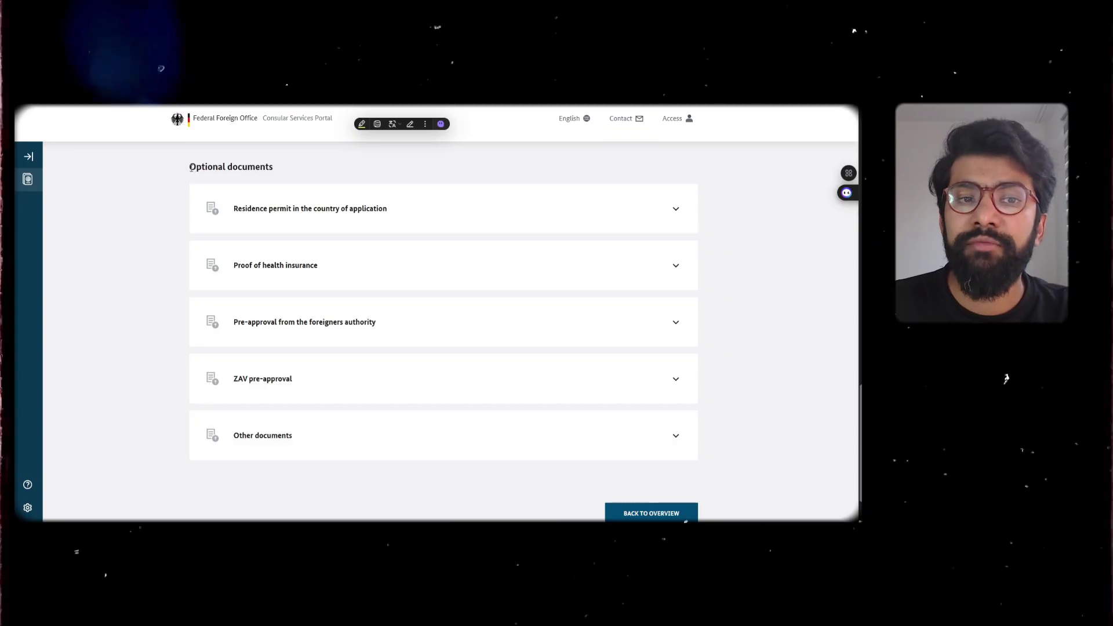
drag(191, 168, 273, 167)
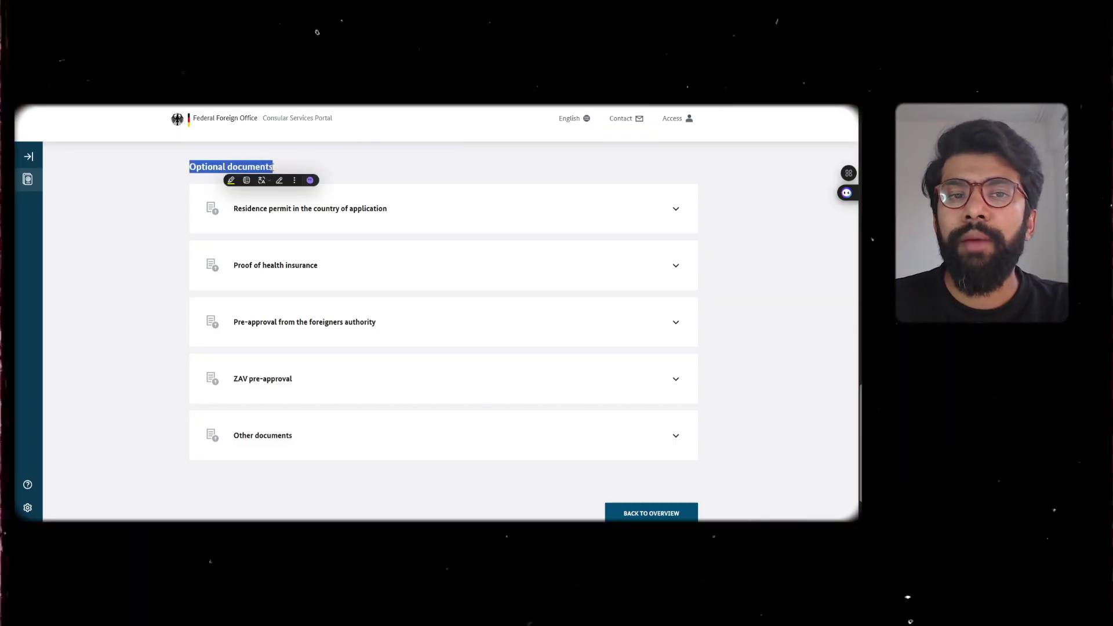
click(295, 171)
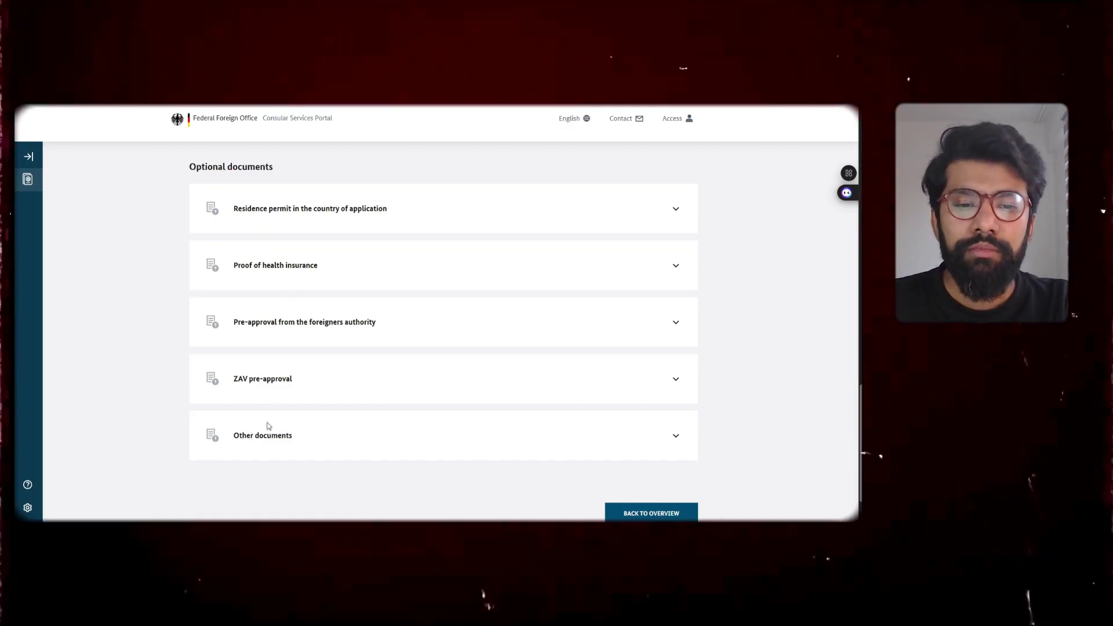
- Read what can be uploaded under Other documents and go back to the application overview
click(268, 444)
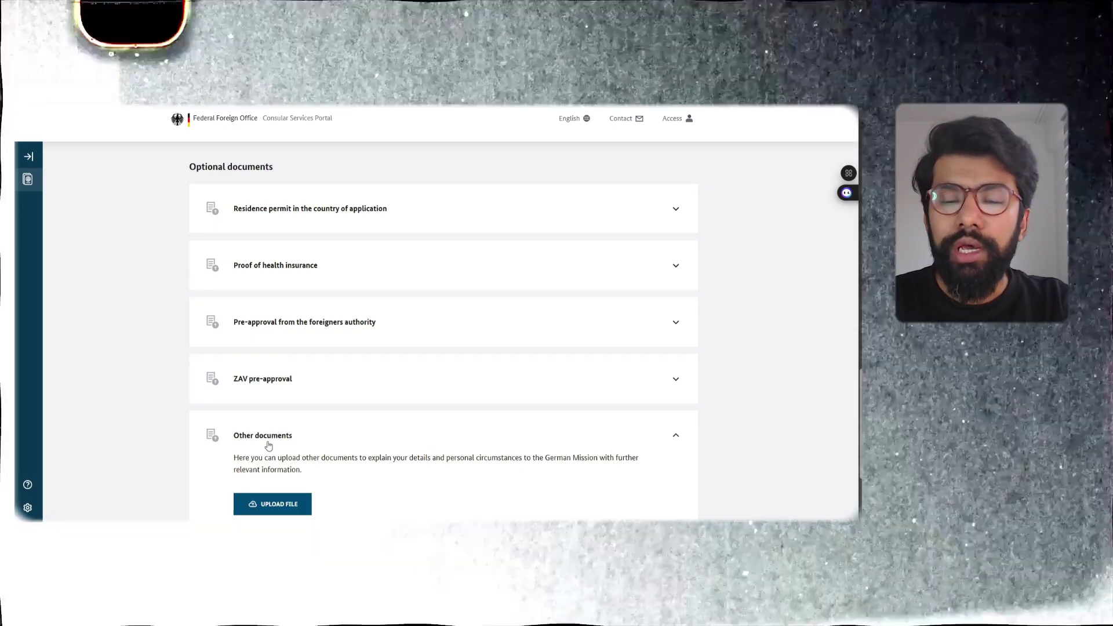
scroll(279, 440, down, 3)
click(634, 468)
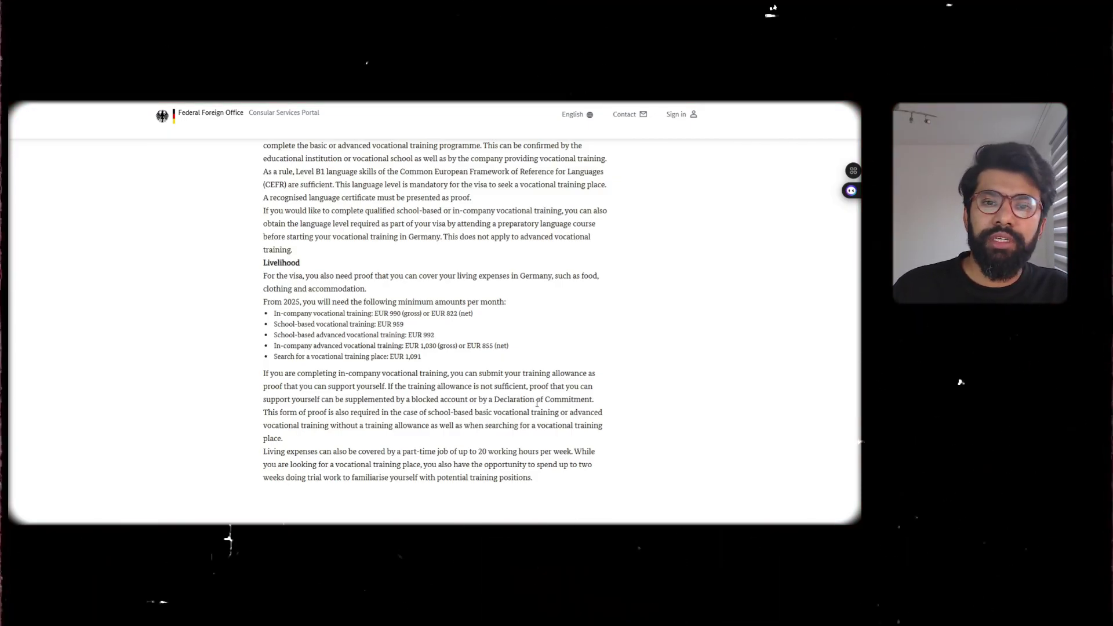
- Review the basic requirements, the country of residence question and the special regulations on the vocational training visa page
scroll(577, 360, up, 6)
scroll(578, 360, up, 2)
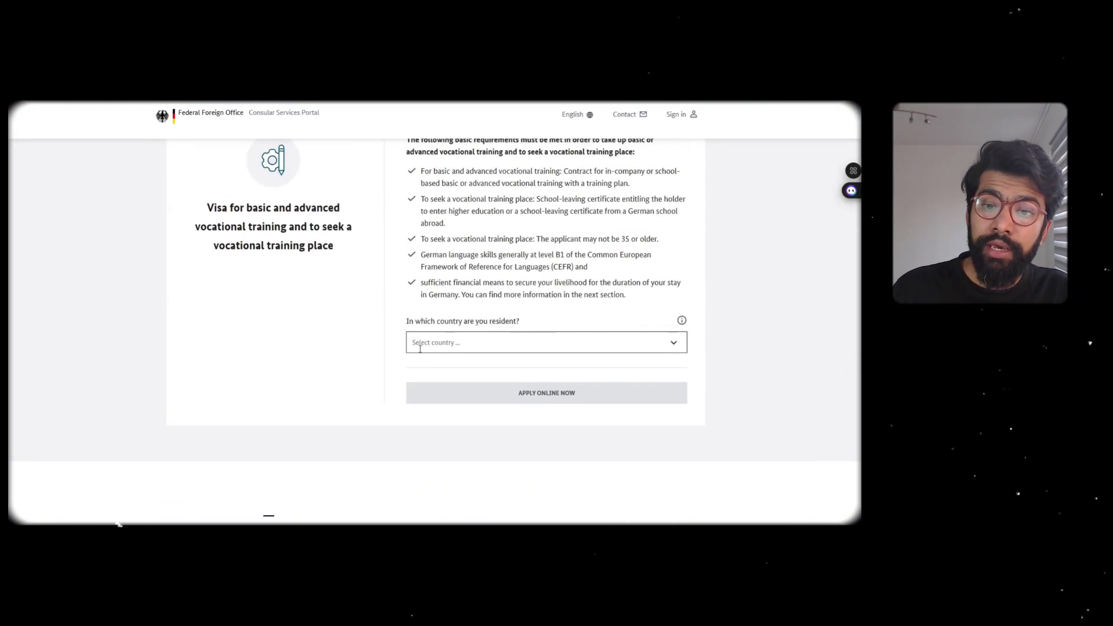
click(436, 343)
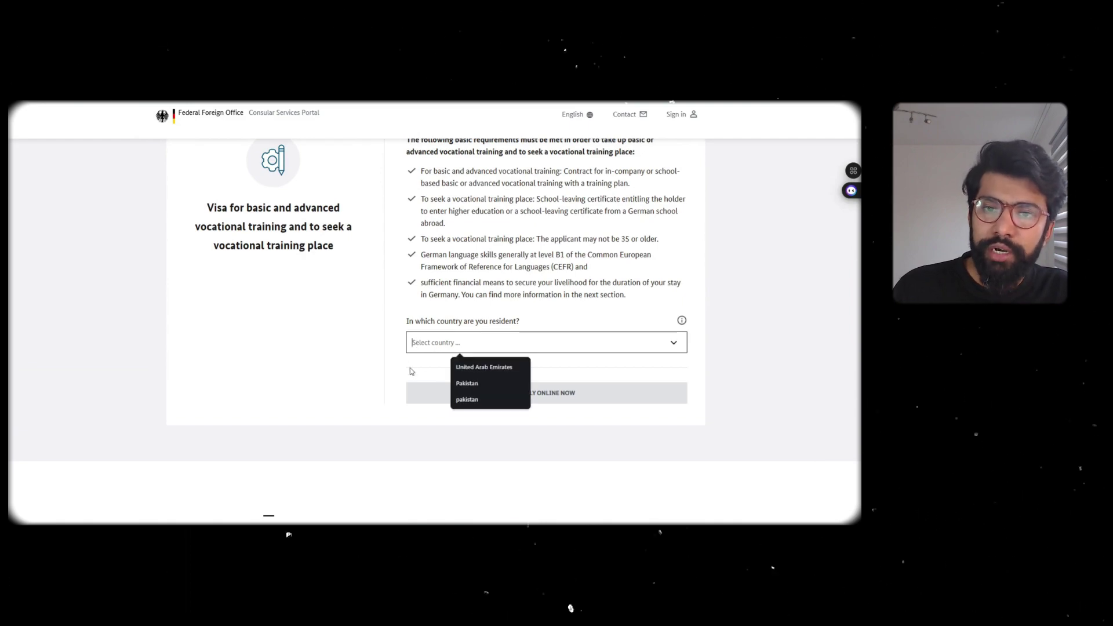
scroll(410, 370, down, 4)
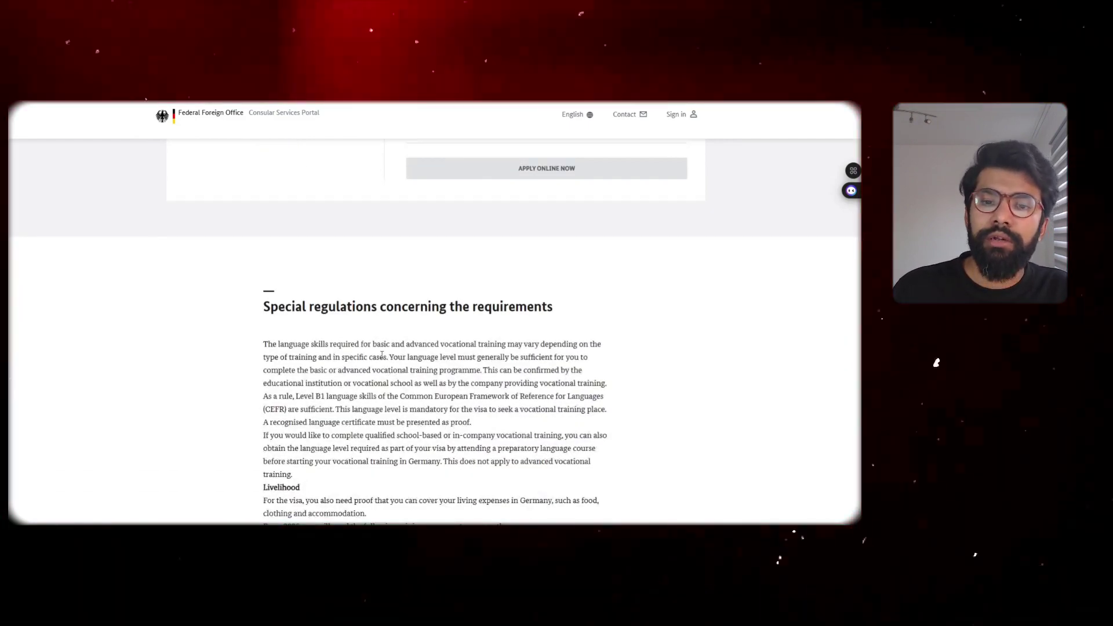
scroll(382, 355, down, 4)
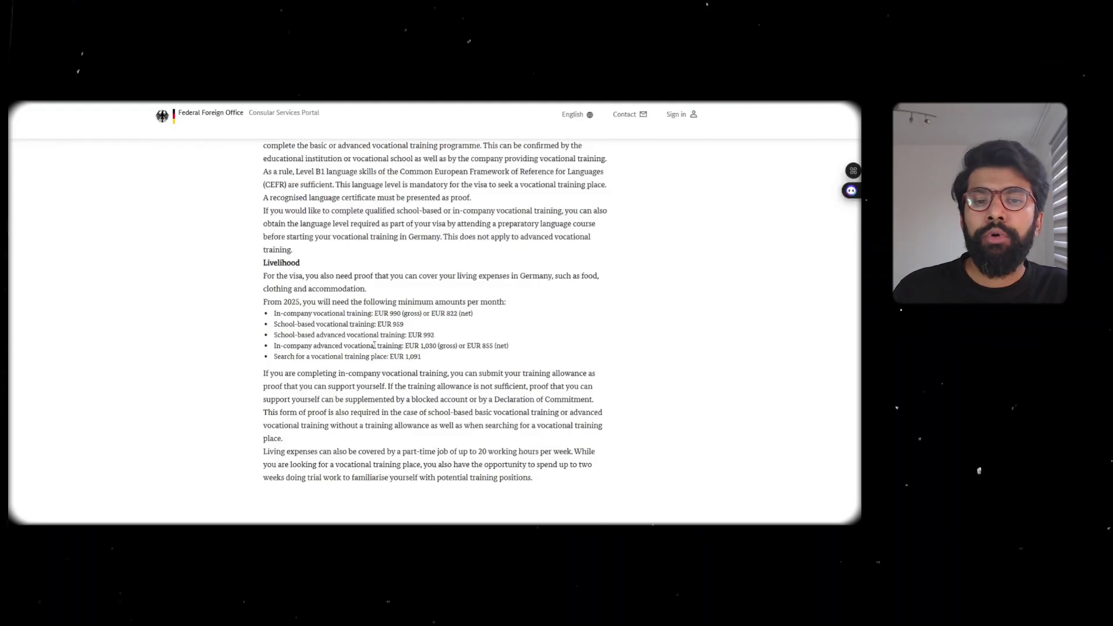
- Read the minimum monthly gross and net livelihood amounts for in-company vocational training, highlighting them in the Livelihood section
drag(274, 315, 372, 313)
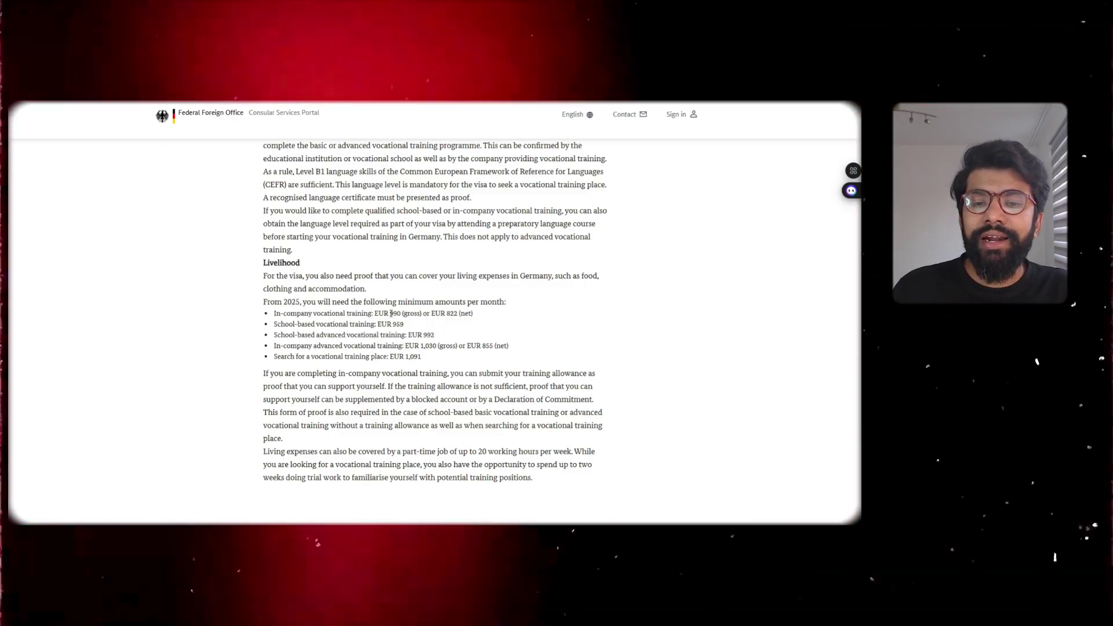
drag(390, 313, 458, 313)
click(439, 313)
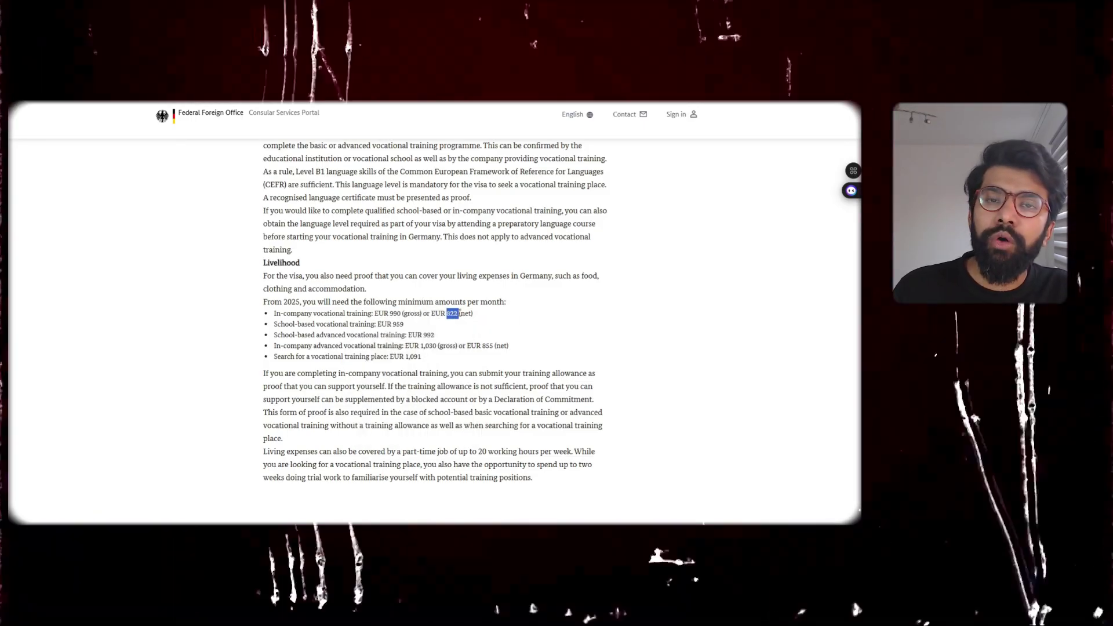
click(523, 313)
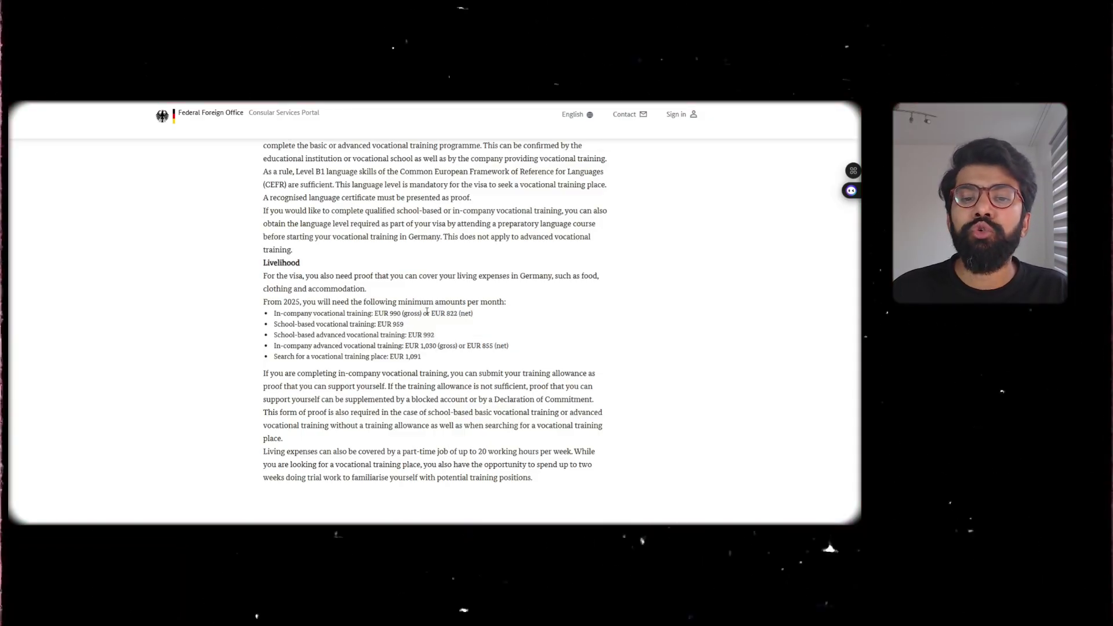
drag(390, 314, 423, 314)
click(568, 306)
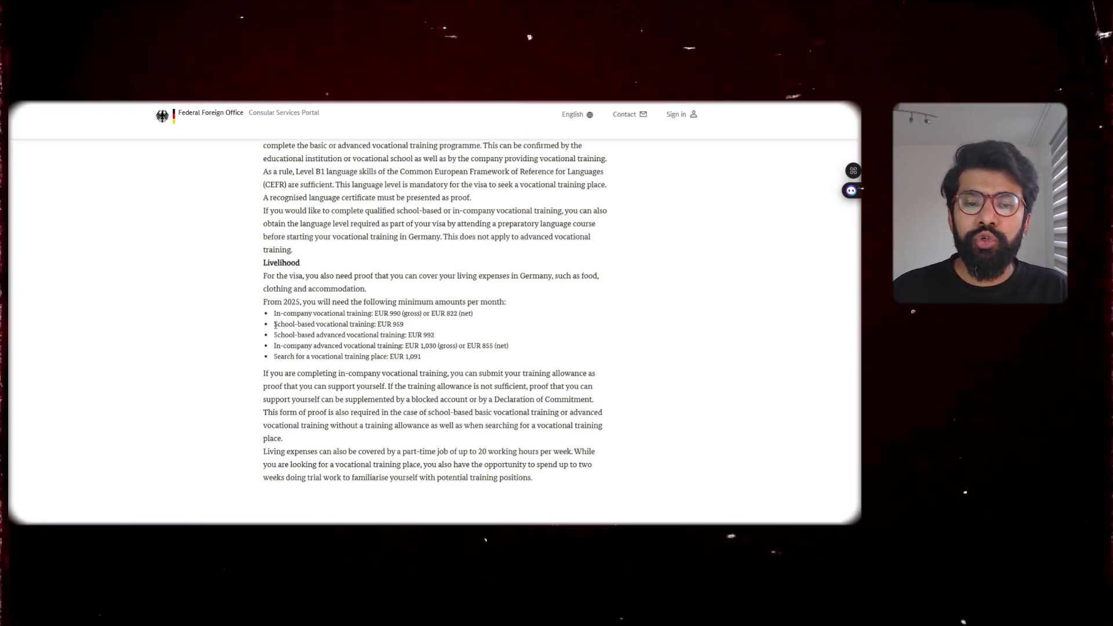
- Check the minimum monthly amounts for school-based vocational training and school-based advanced vocational training, highlighting each entry
drag(275, 325, 374, 325)
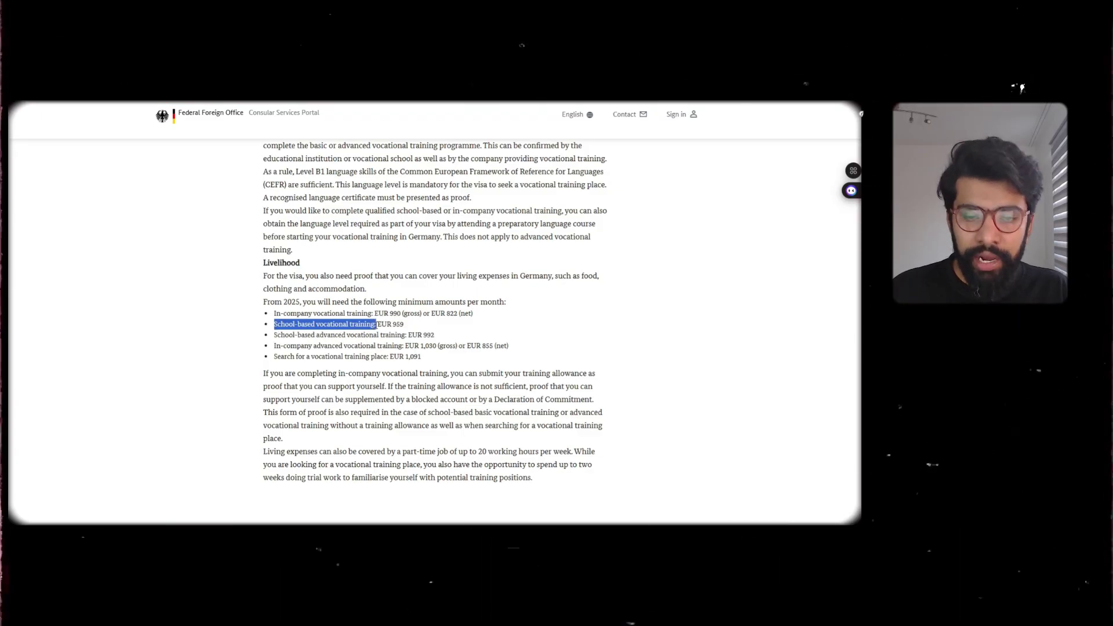
click(412, 326)
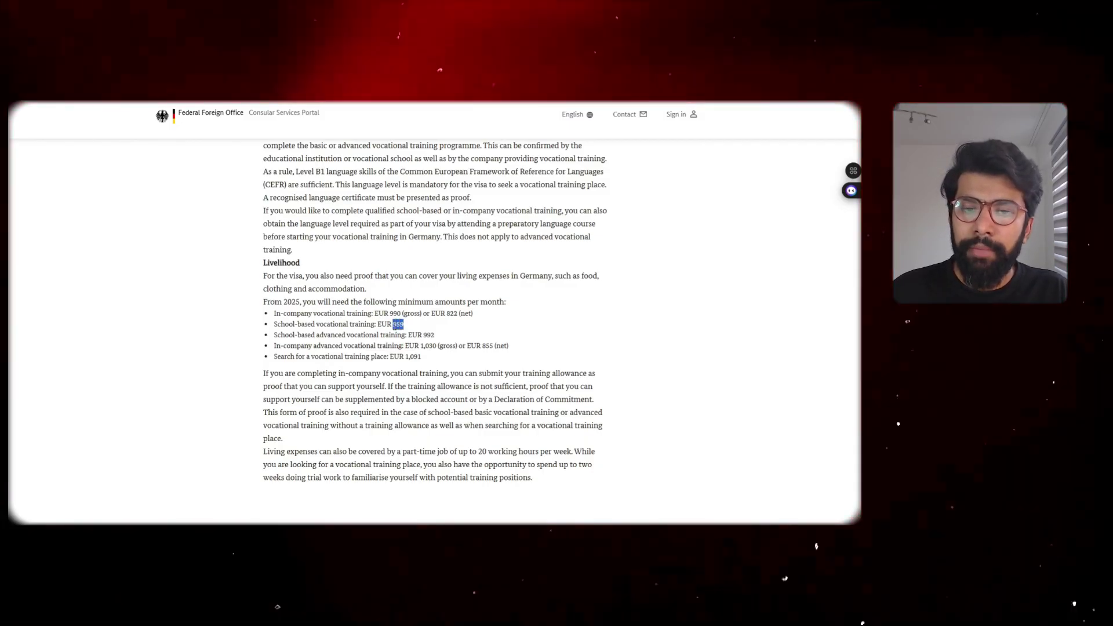
click(246, 342)
drag(312, 334, 415, 335)
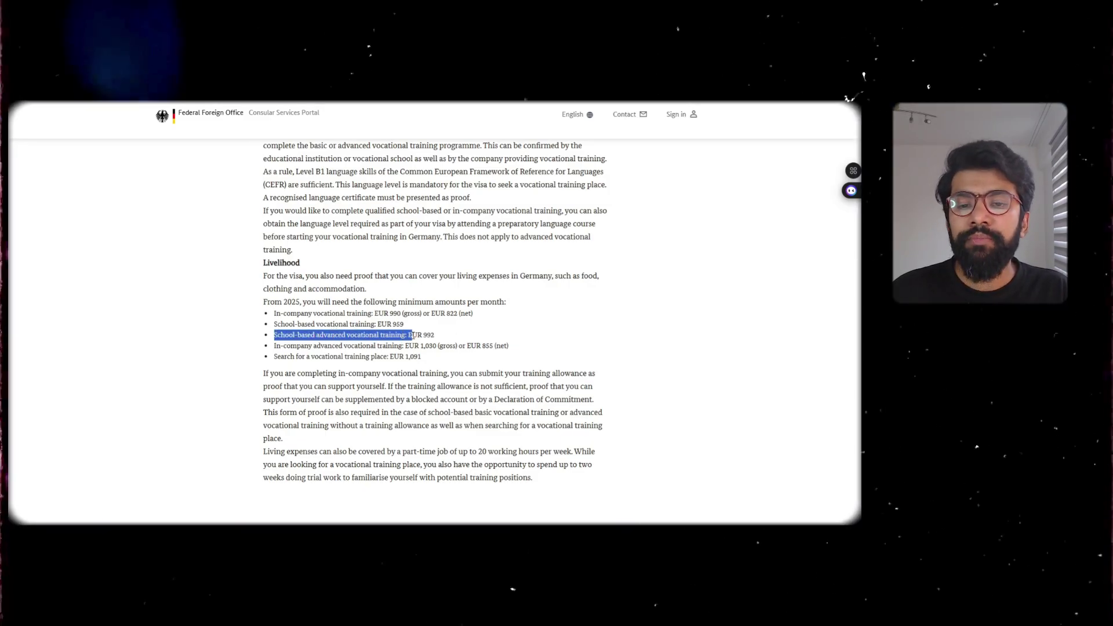
click(430, 335)
double_click(431, 335)
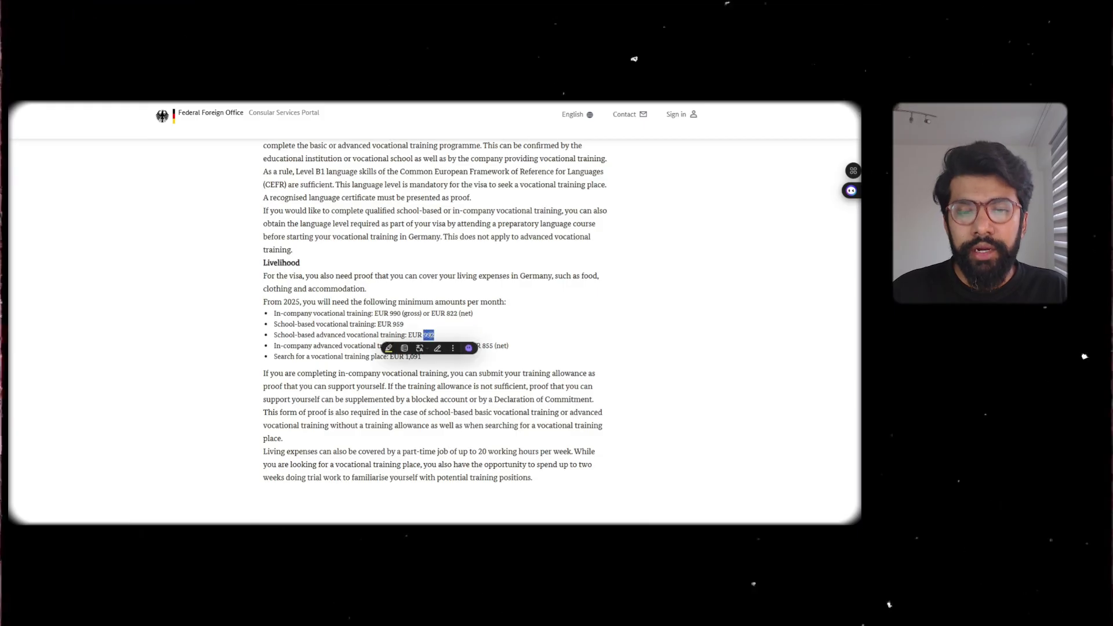
- Check the minimum monthly amounts for in-company advanced vocational training and for the search for a vocational training place, highlighting each entry
click(282, 343)
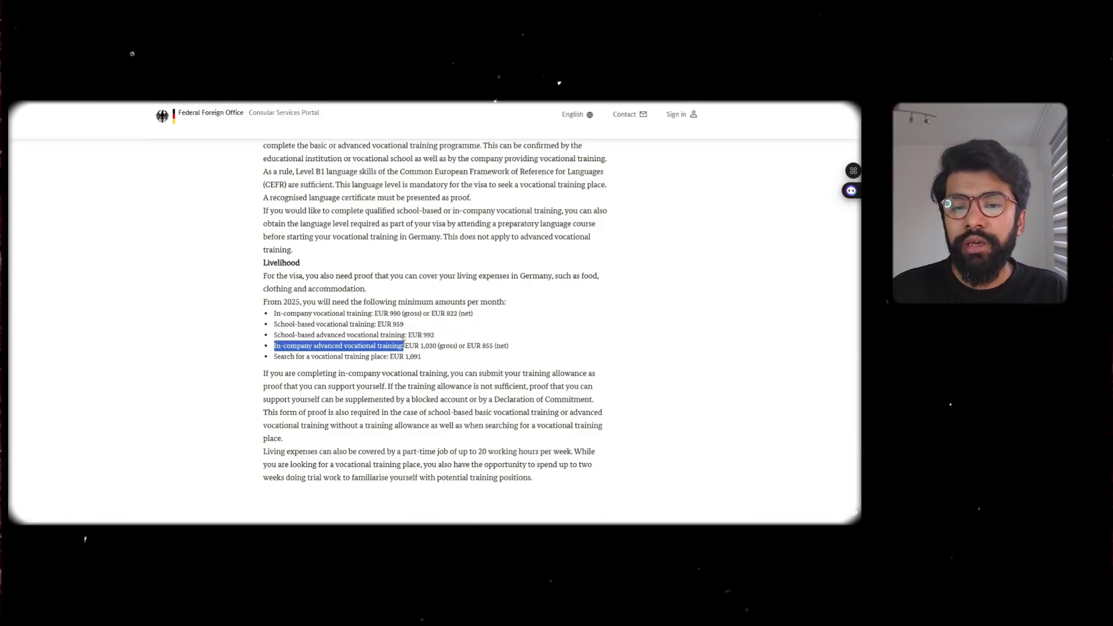
drag(404, 345, 459, 346)
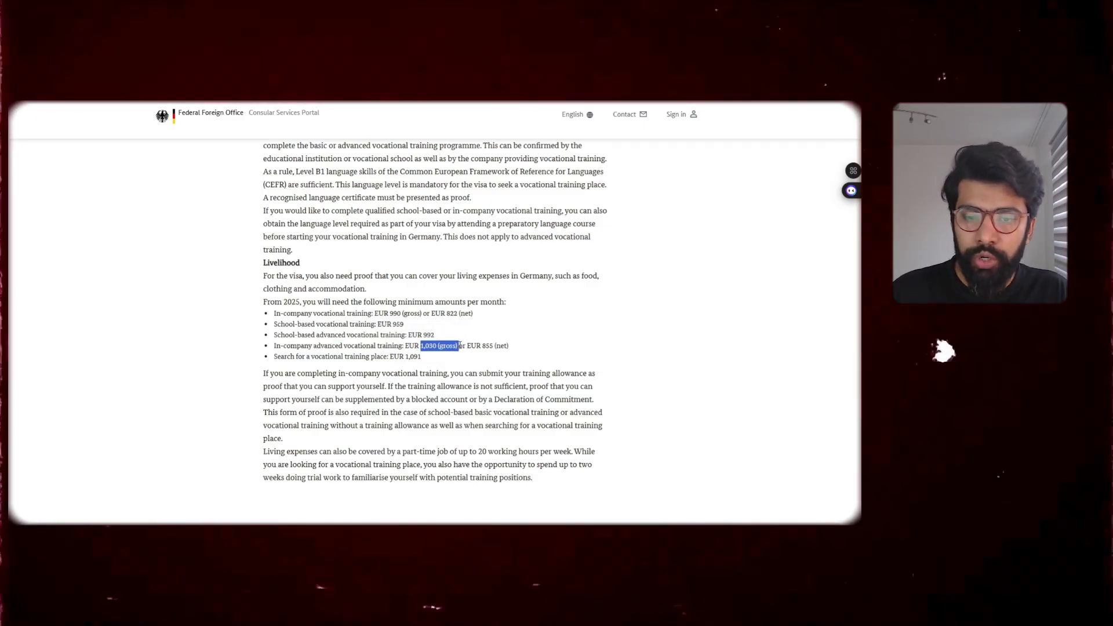
click(579, 330)
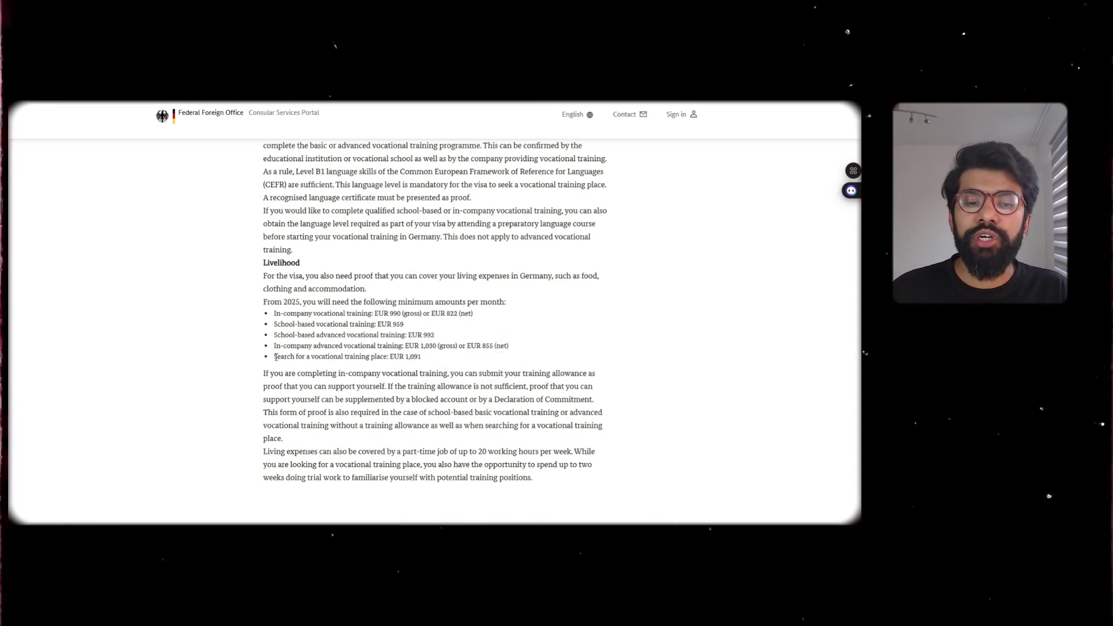
drag(307, 356, 344, 355)
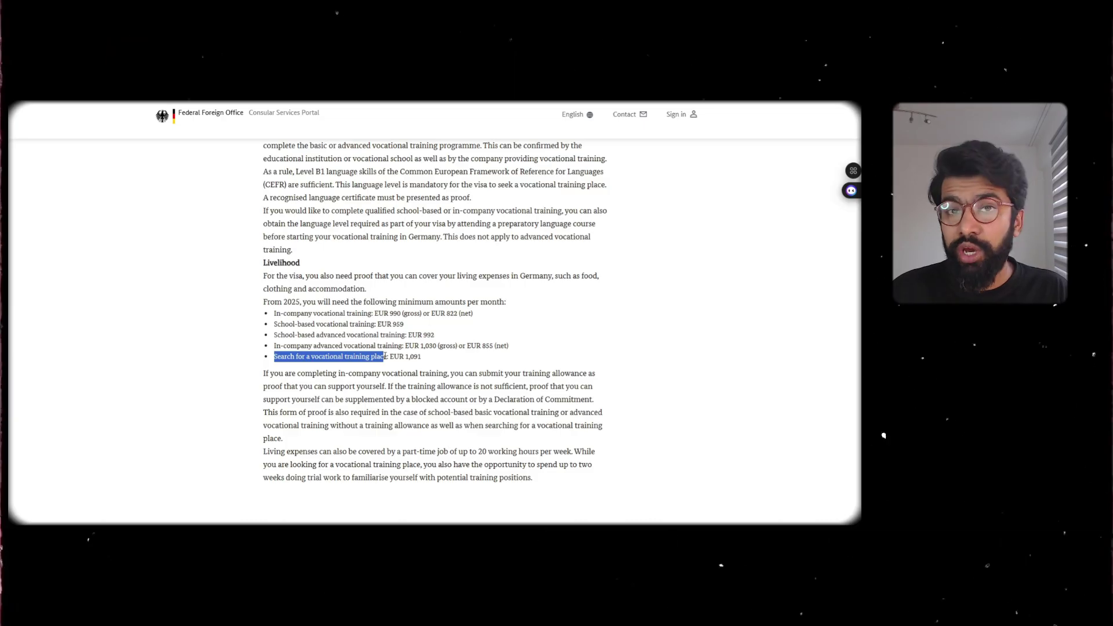
drag(411, 356, 422, 356)
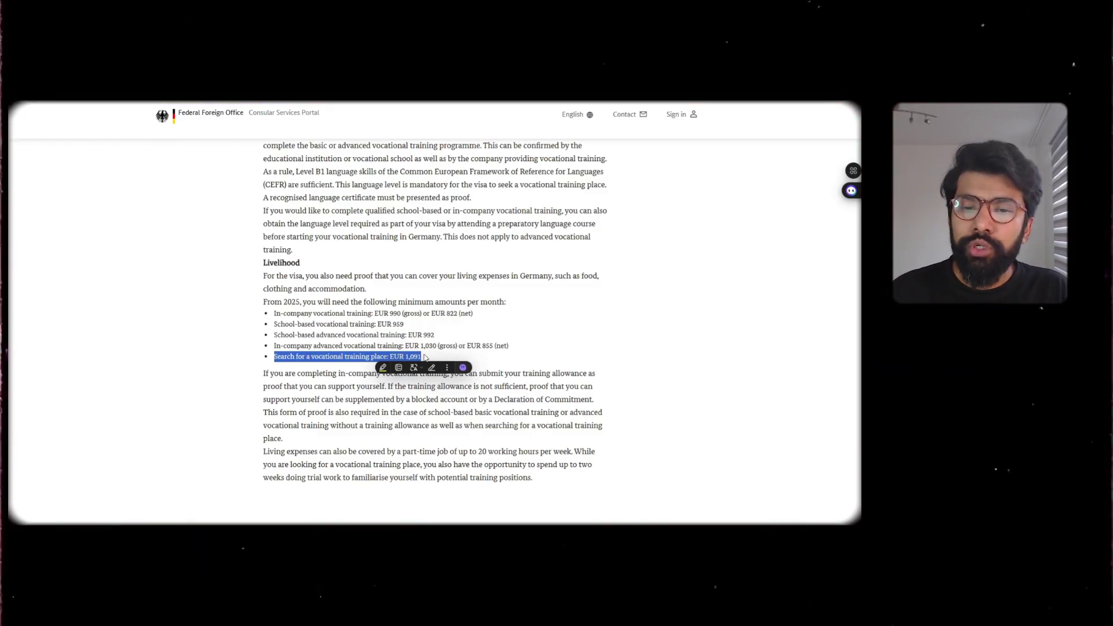
click(548, 351)
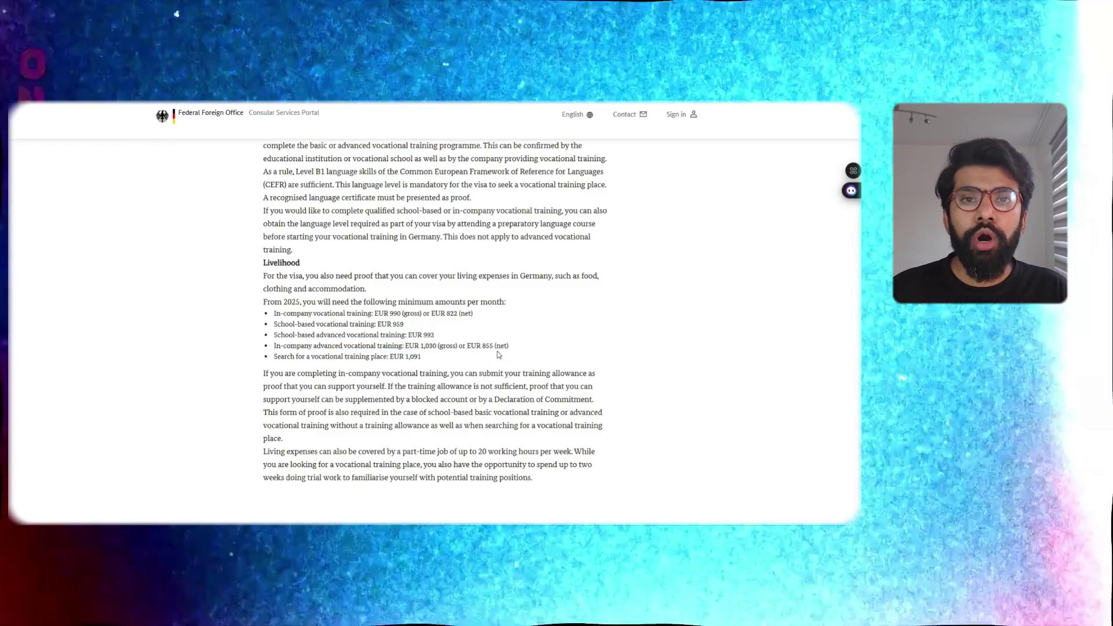